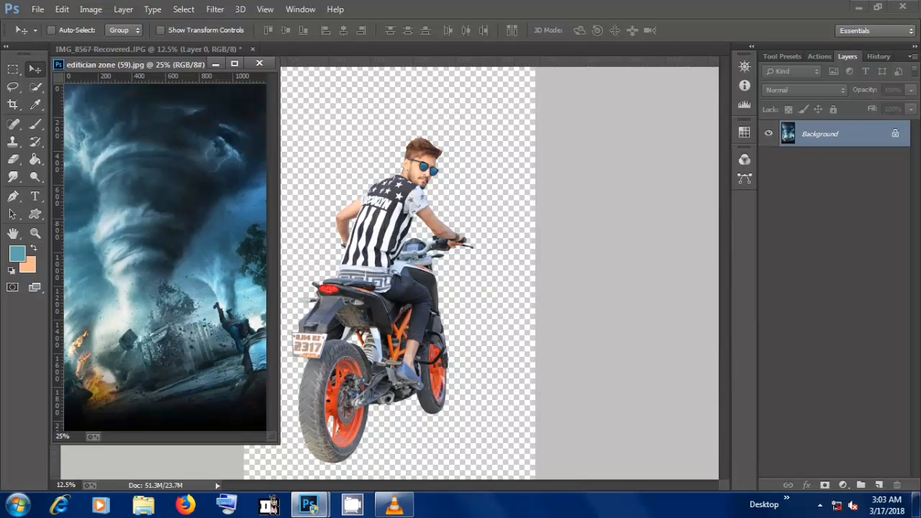
- Copy the tornado picture into the rider document as a new layer and close the source picture without saving
drag(180, 216, 365, 173)
click(259, 63)
click(463, 198)
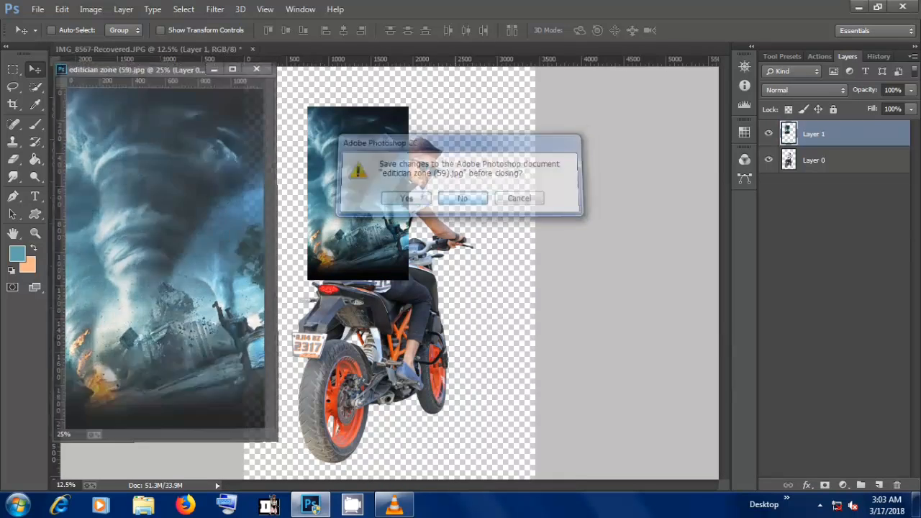
- Enlarge the tornado layer to 322.67% width and 295.73% height over the canvas and place it behind the rider layer
drag(339, 231, 565, 434)
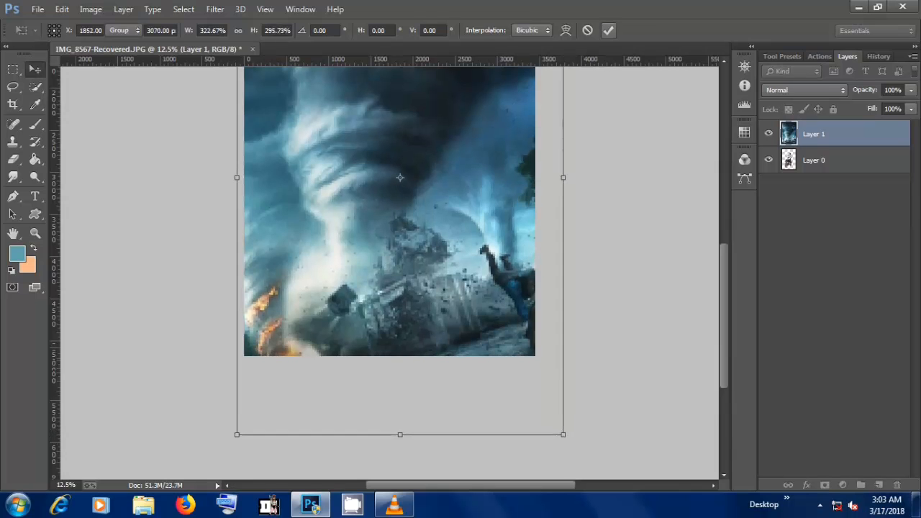
key(Return)
drag(440, 88, 446, 190)
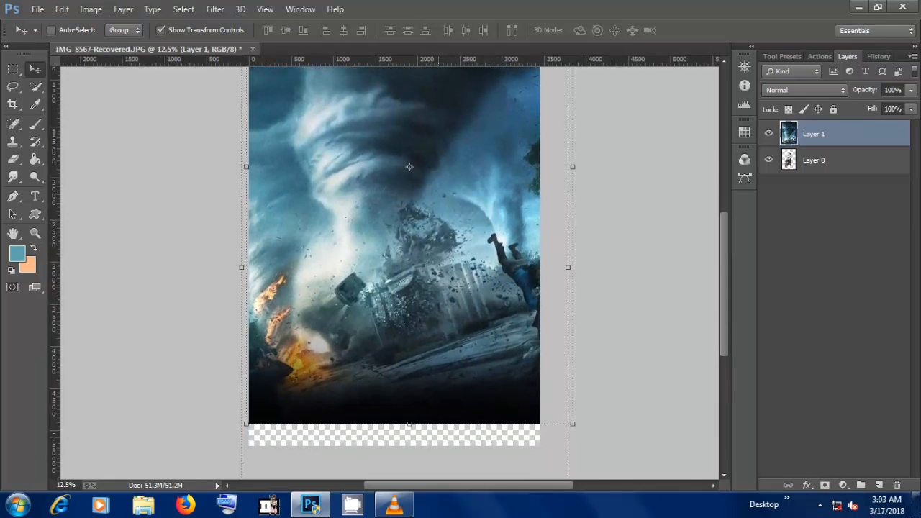
key(ctrl+minus)
key(ctrl+bracketleft)
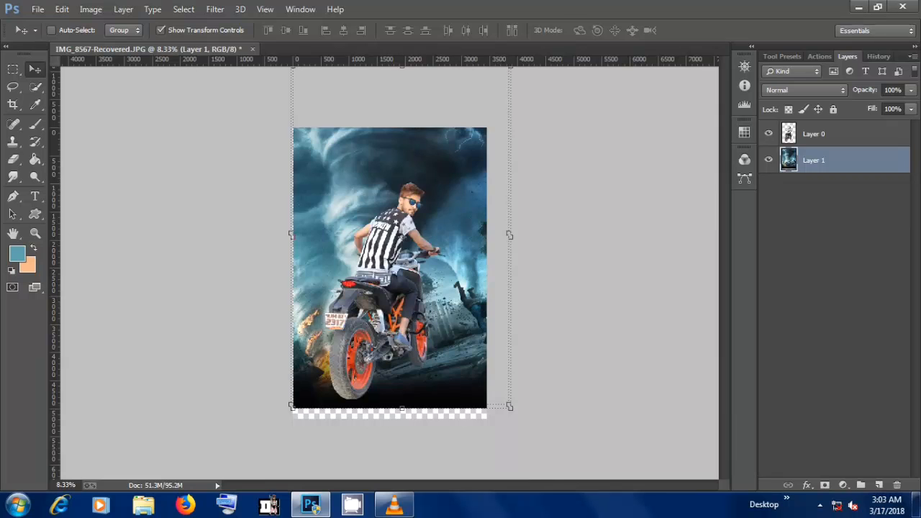
- Mirror the tornado background horizontally, enlarge it to about 115% width and 112% height, and tilt it about -5.78°
drag(465, 272, 461, 249)
drag(506, 213, 227, 223)
drag(288, 213, 471, 241)
drag(409, 259, 459, 260)
drag(524, 72, 531, 32)
drag(539, 421, 535, 380)
drag(472, 361, 462, 353)
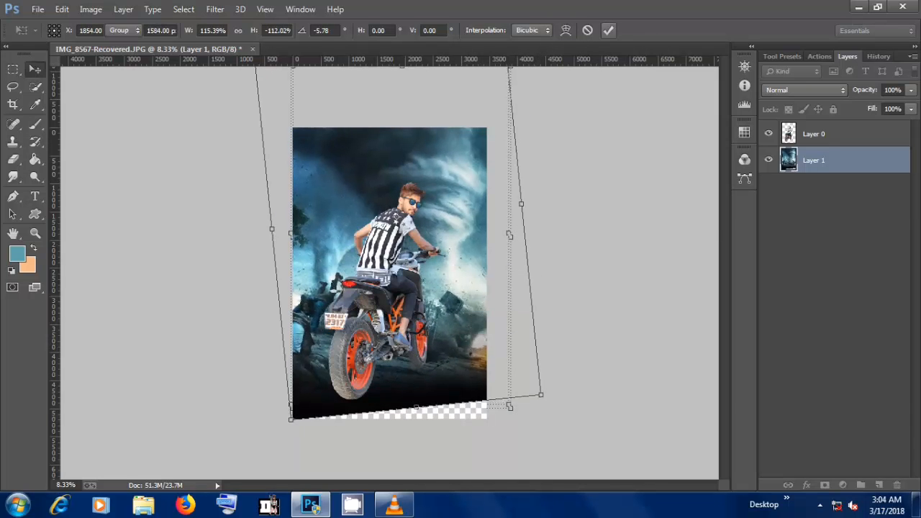
key(Return)
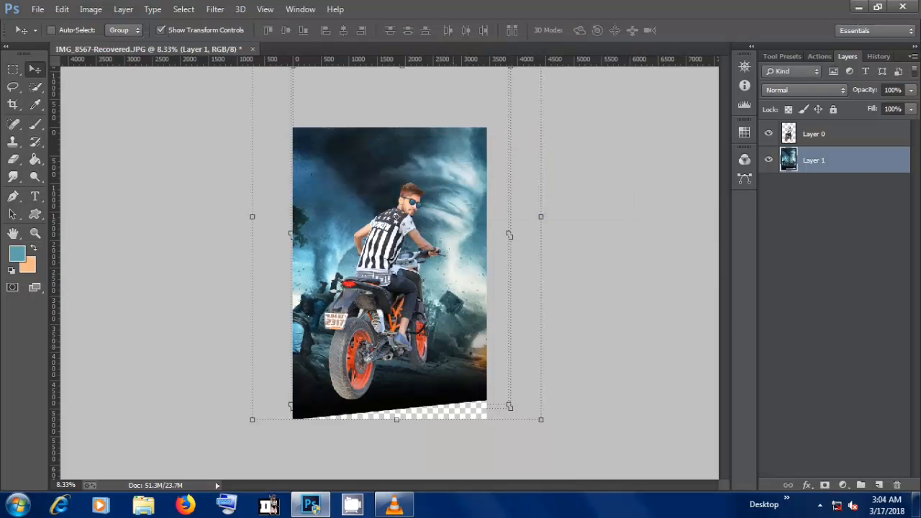
- Fill the transparent gap along the canvas bottom with a shifted duplicate of the tornado layer and merge the two layers
drag(450, 306, 455, 308)
drag(448, 346, 448, 346)
drag(842, 166, 878, 485)
click(827, 187)
drag(452, 345, 497, 357)
ctrl+click(870, 161)
right_click(872, 162)
click(642, 387)
- Duplicate the merged background, shift the lower copy to cover the remaining bottom corner gap, and merge both copies
drag(871, 165, 878, 485)
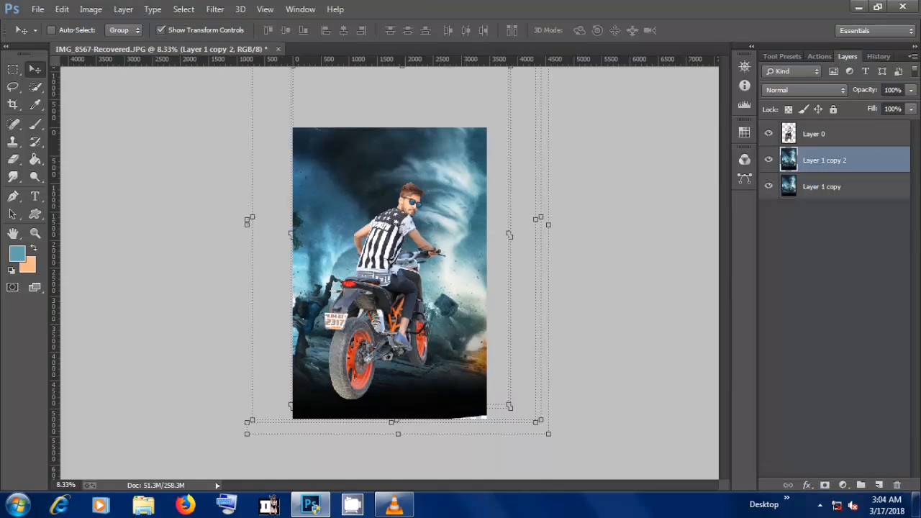
click(849, 187)
drag(507, 335, 512, 348)
ctrl+click(825, 159)
right_click(827, 161)
click(597, 384)
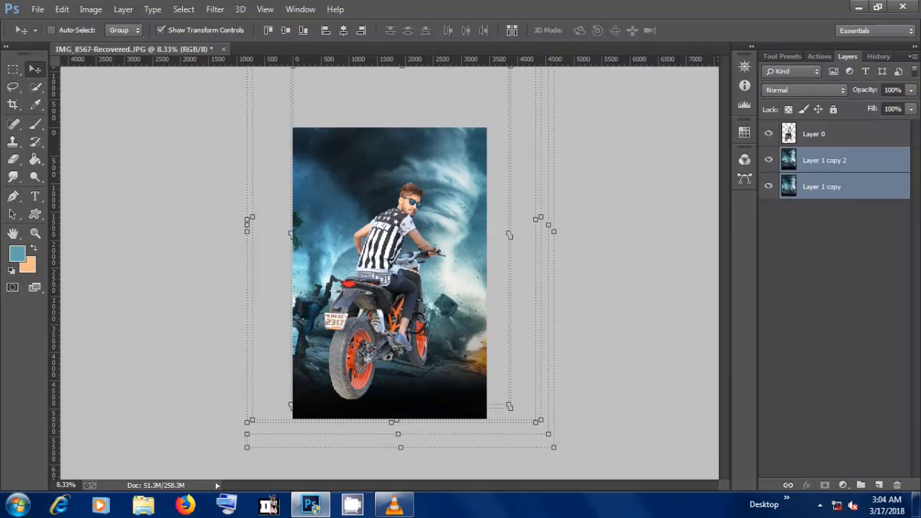
- Enlarge the rider layer slightly and position it in the lower middle of the canvas
click(814, 134)
drag(385, 290, 389, 306)
drag(450, 196, 461, 181)
click(608, 29)
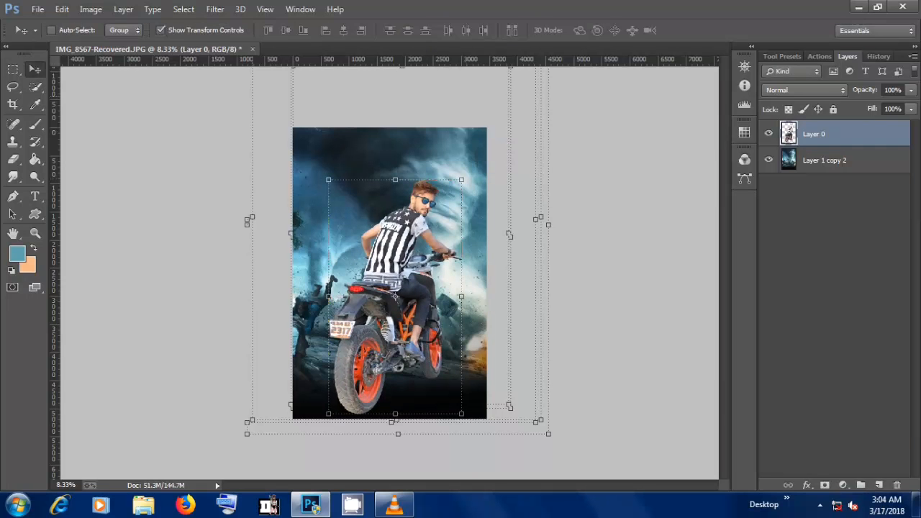
drag(417, 255, 413, 250)
- Apply Shadows/Highlights to the background layer with shadows at 35% and highlights at 0%
click(827, 161)
click(91, 9)
mouse_move(122, 42)
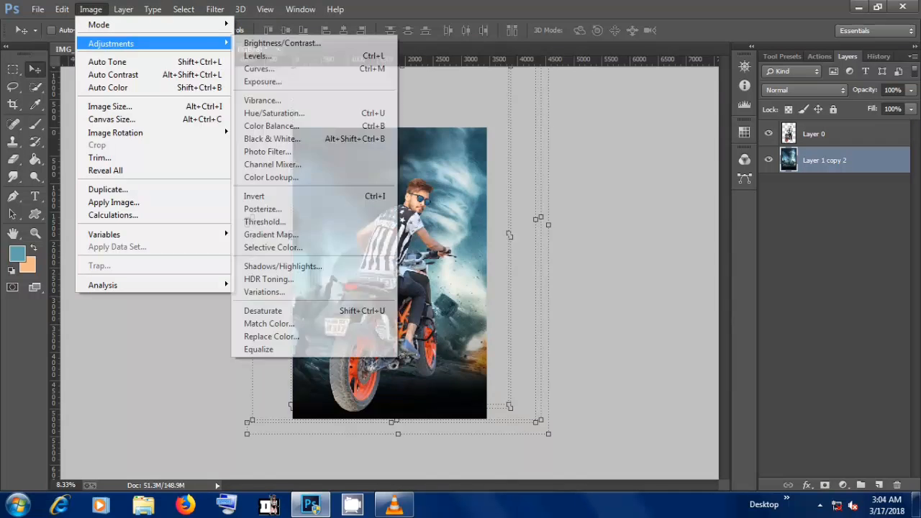
click(281, 263)
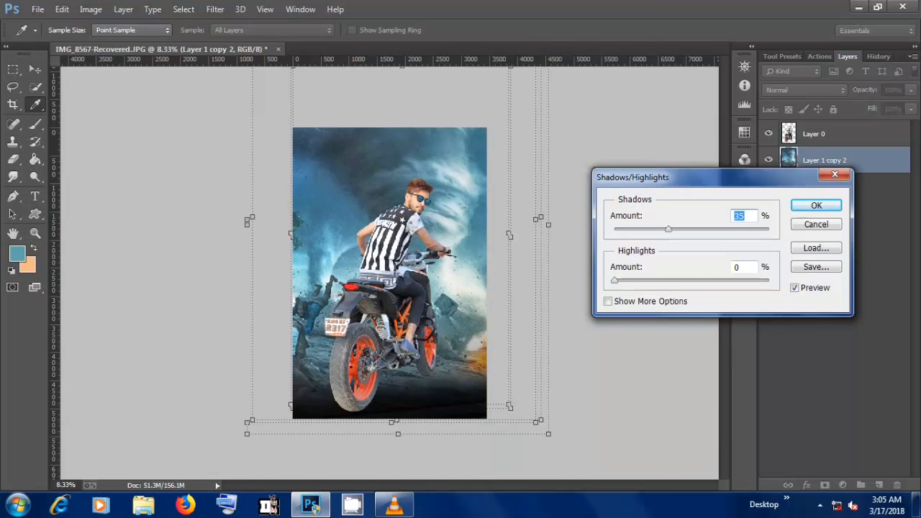
key(Return)
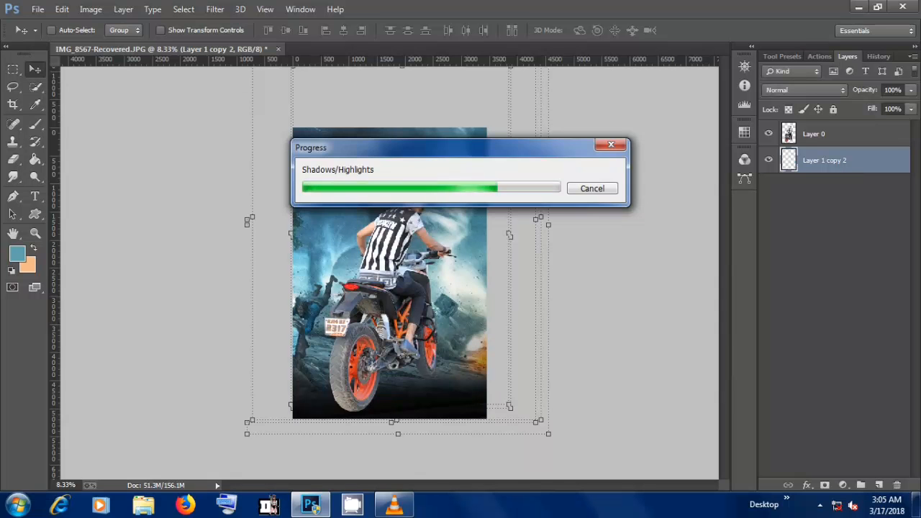
- Duplicate the background layer and apply a blur filter to the upper copy
drag(825, 160, 879, 485)
click(215, 9)
mouse_move(222, 170)
click(431, 265)
drag(704, 328, 711, 328)
click(832, 150)
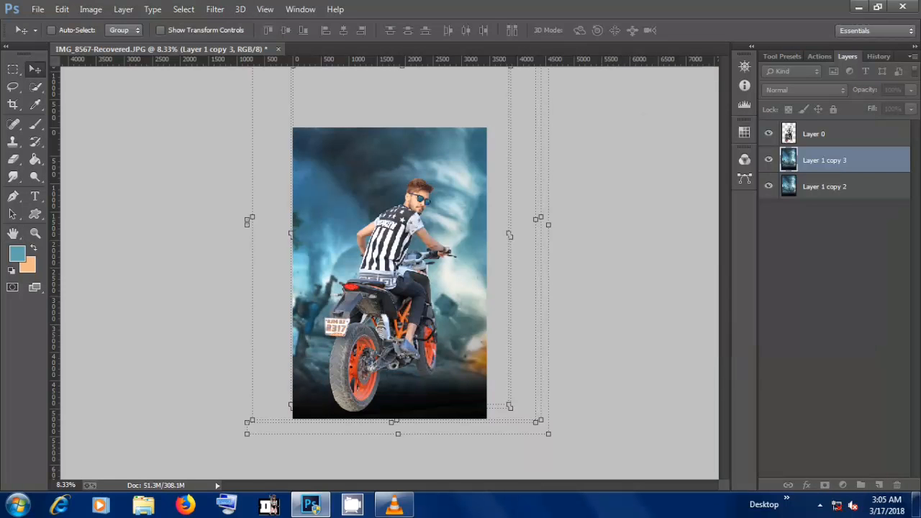
- Erase the blur along the ground with a soft 1053 px eraser at 0% hardness
key(e)
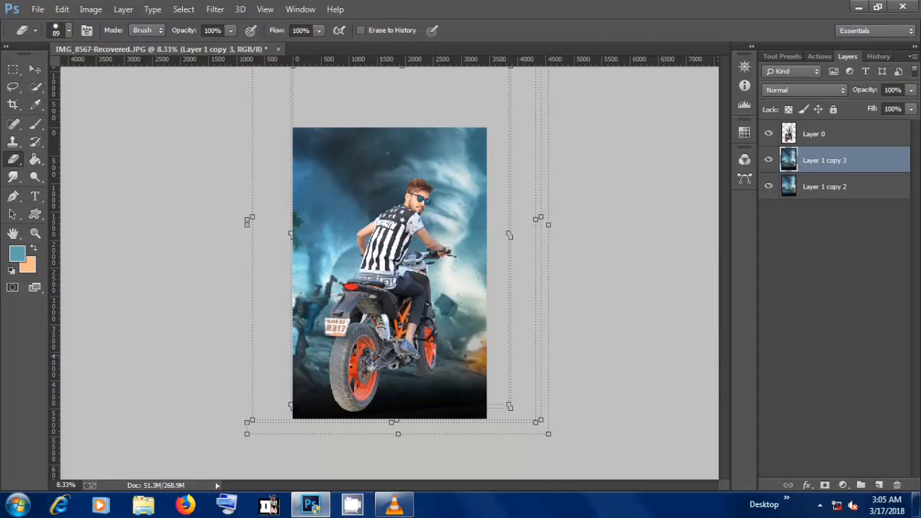
right_click(387, 152)
click(514, 185)
click(461, 216)
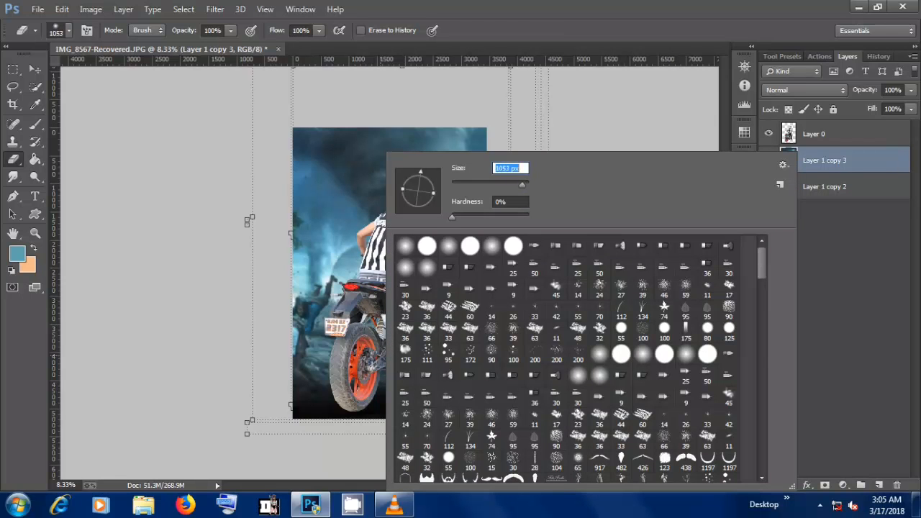
key(Return)
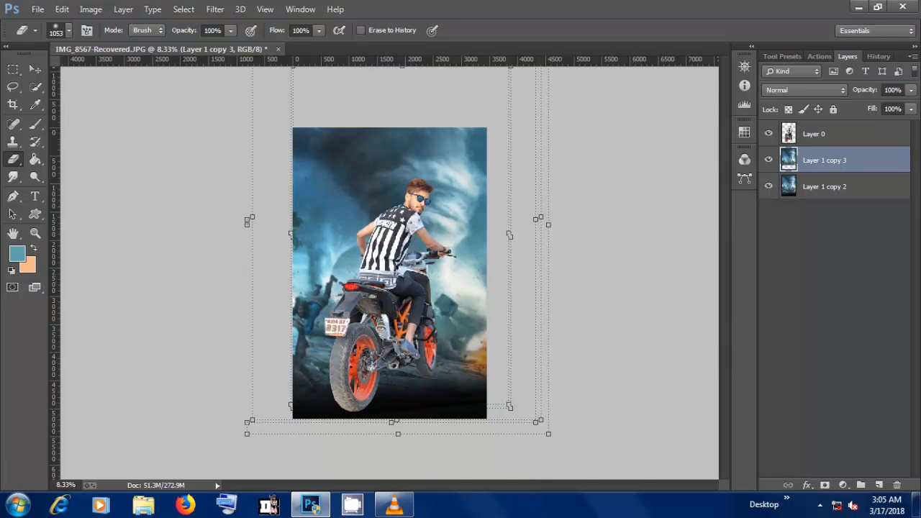
- Merge the partly erased blurred copy with the sharp background layer below it
ctrl+click(869, 187)
right_click(869, 187)
click(634, 387)
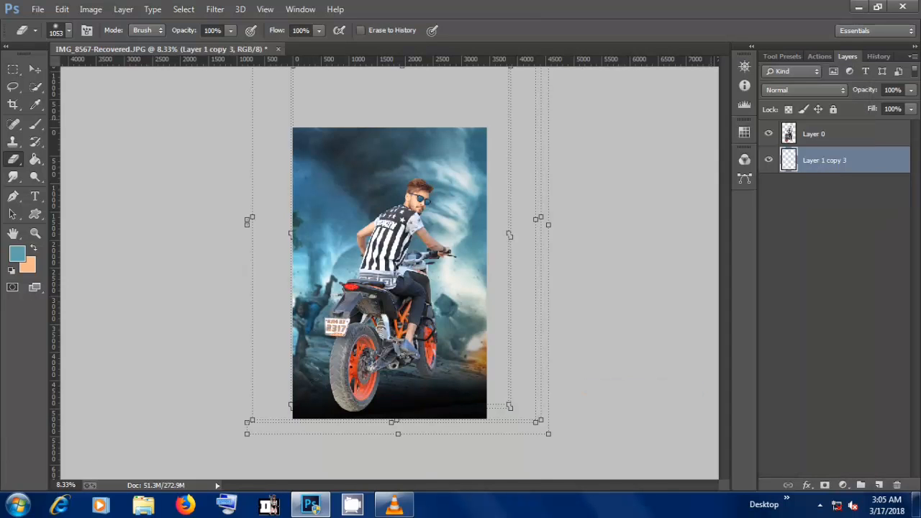
- Warm the background's colours with Curves on the Red and Blue channels, setting the Blue point to input 137, output 123
click(91, 8)
mouse_move(144, 41)
click(309, 55)
mouse_move(741, 224)
mouse_down()
mouse_move(737, 196)
mouse_move(758, 216)
mouse_up()
click(718, 113)
click(690, 136)
click(718, 112)
click(691, 160)
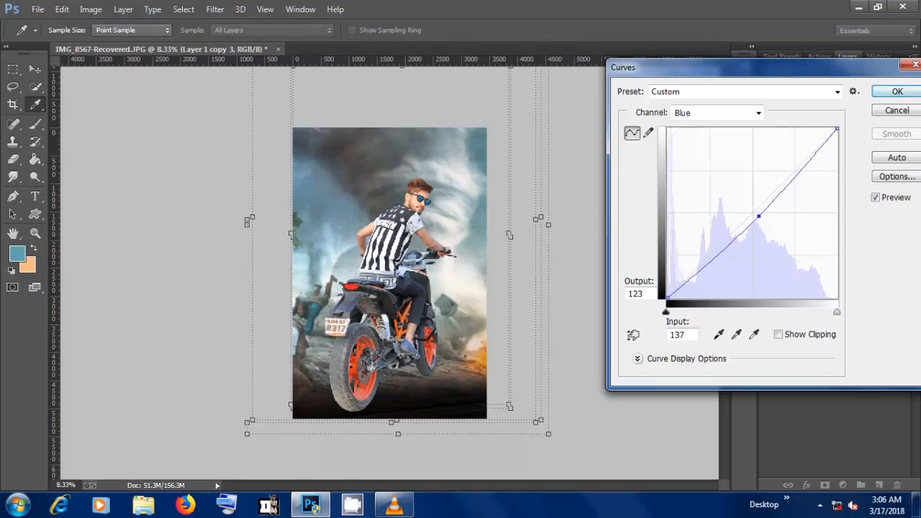
key(Return)
- Rotate the rider layer about 1.95° and reposition it on the ground
key(e)
scroll(389, 274, down, 3)
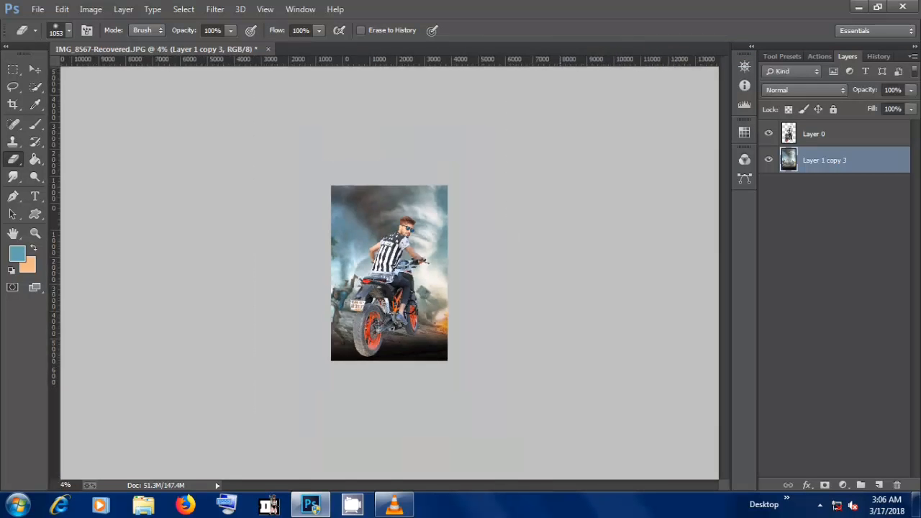
scroll(389, 273, up, 4)
scroll(390, 274, down, 1)
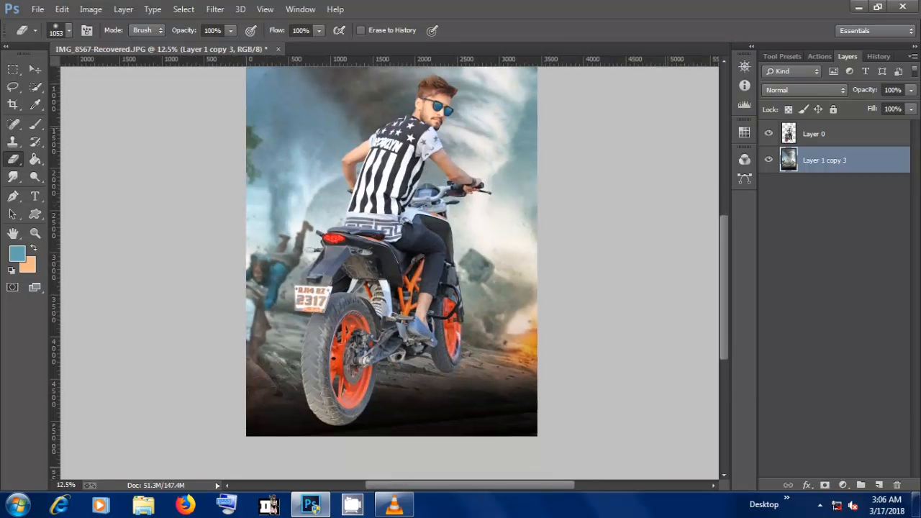
click(814, 134)
key(v)
drag(507, 432, 500, 436)
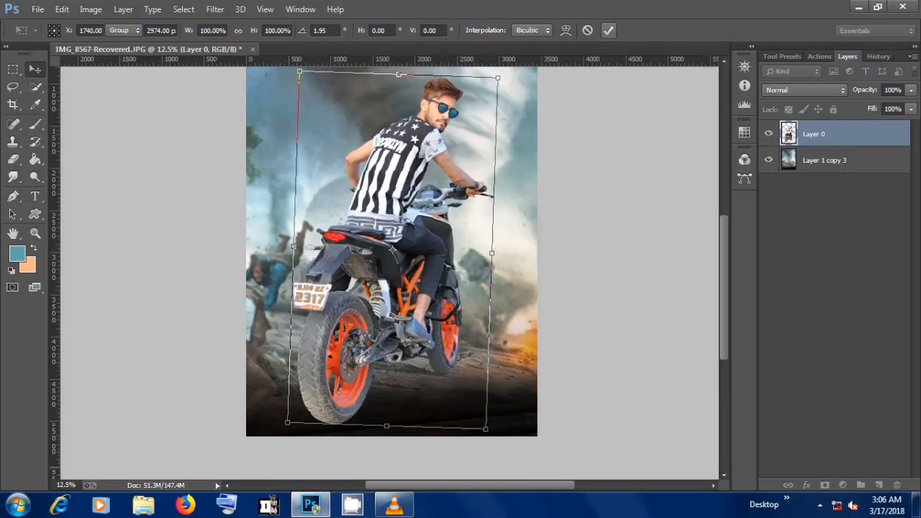
key(Return)
drag(419, 278, 414, 284)
drag(413, 284, 424, 210)
- Load the rider layer's outline as a selection and add a new layer above it
key(ctrl+minus)
key(ctrl+minus)
key(ctrl+plus)
key(ctrl+plus)
ctrl+click(789, 134)
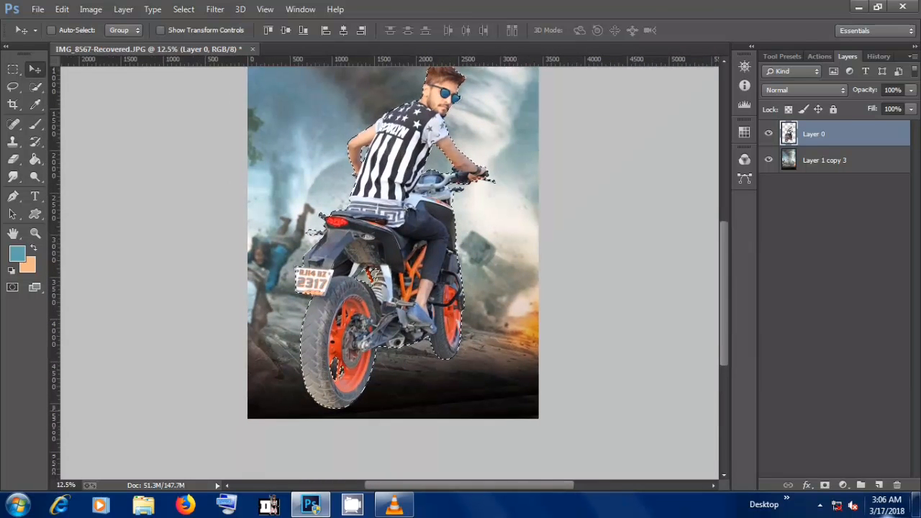
click(879, 485)
- Shade the rear wheel's lower part inside the selection with a black 1053 px brush at 0% hardness, and deselect
click(34, 124)
click(18, 253)
click(617, 335)
key(Return)
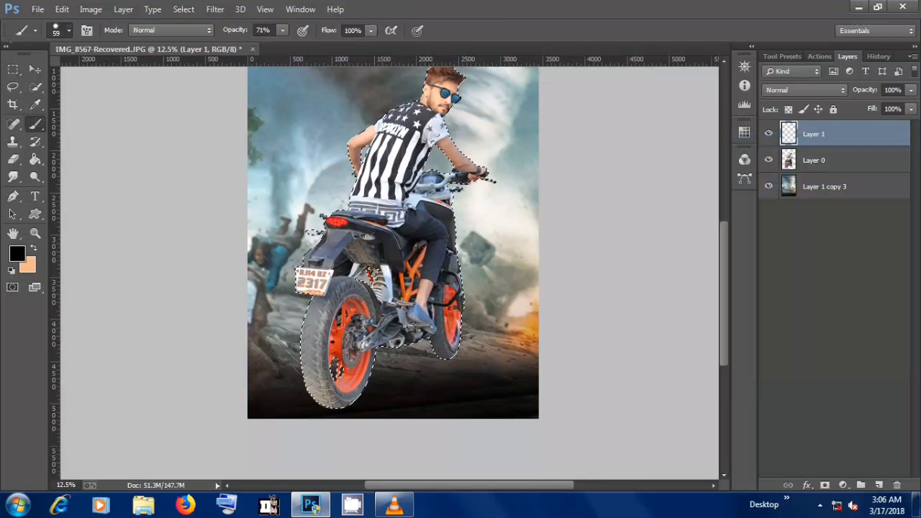
click(69, 30)
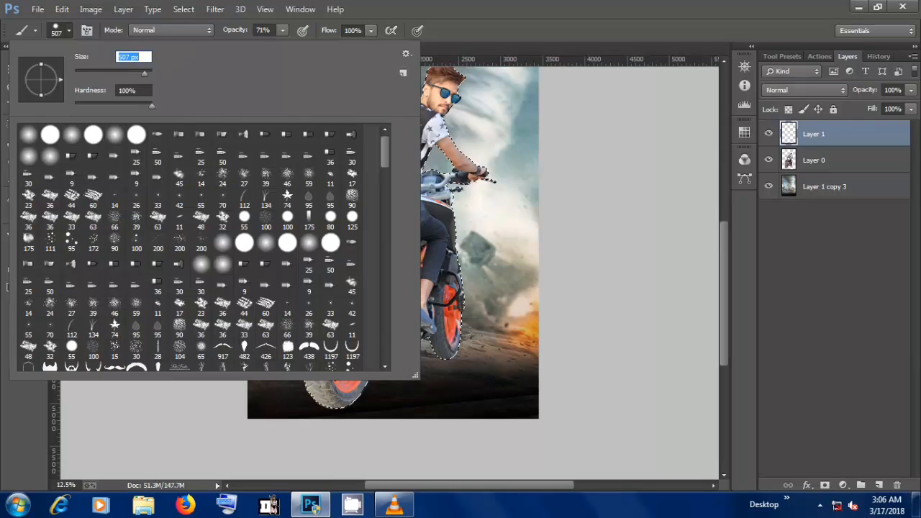
click(75, 105)
drag(145, 74, 147, 73)
key(Return)
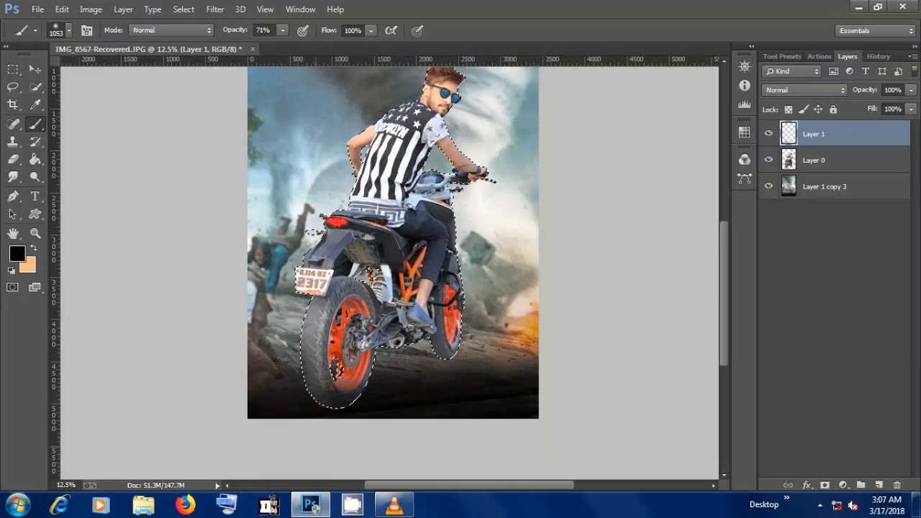
click(184, 8)
click(190, 35)
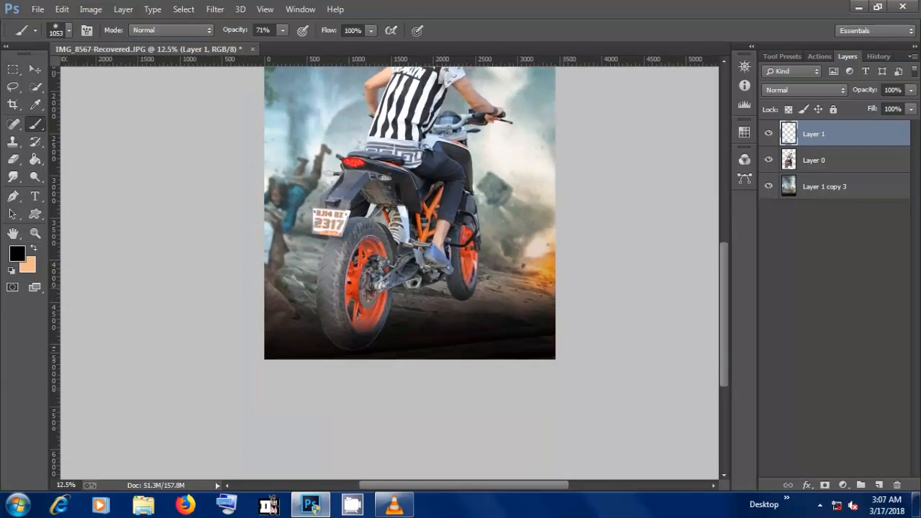
- Add a new layer and draw a black-to-transparent gradient upward from the canvas's bottom edge
click(879, 485)
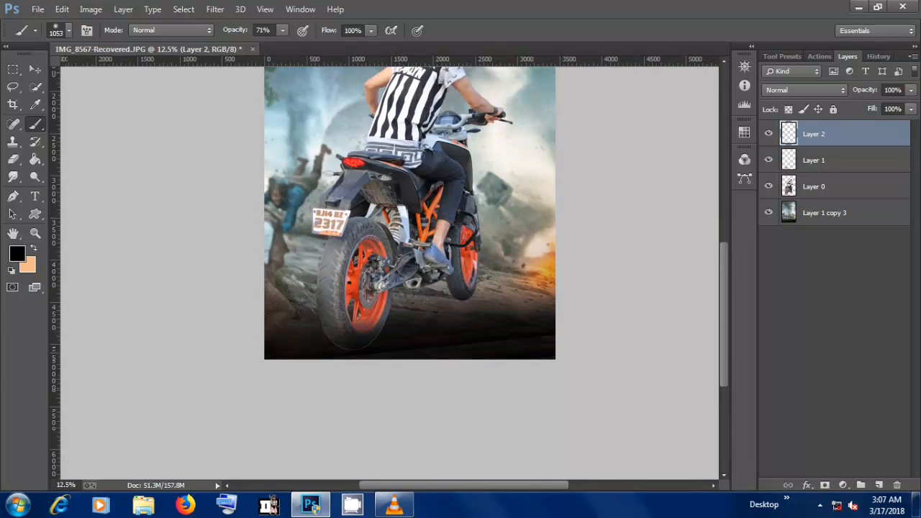
click(35, 160)
right_click(34, 159)
click(99, 157)
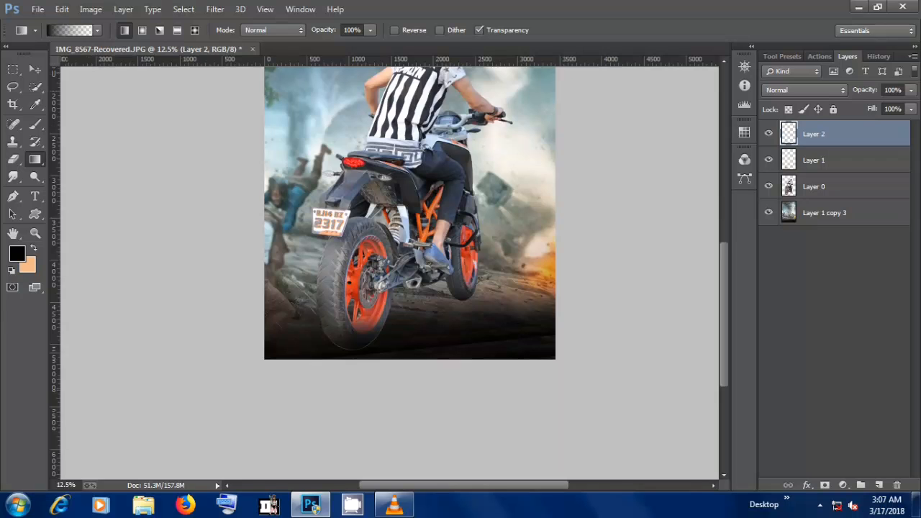
drag(436, 354, 436, 355)
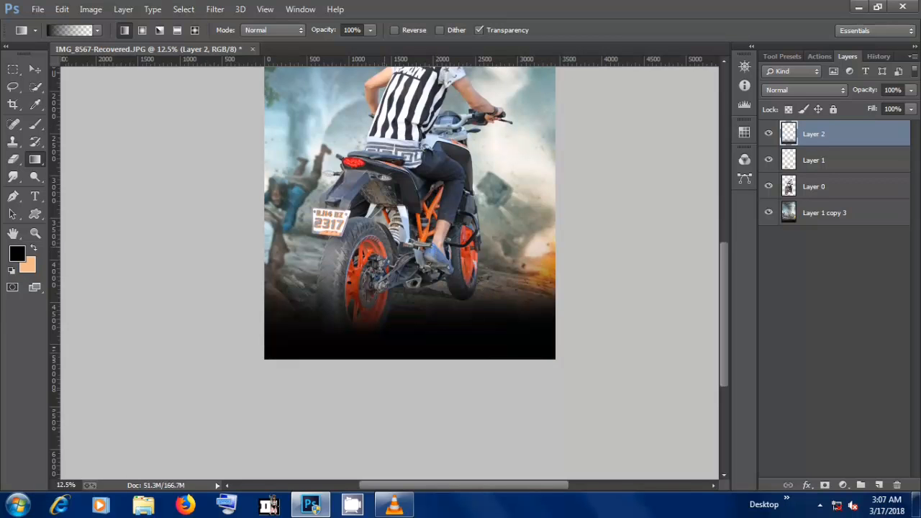
key(ctrl+z)
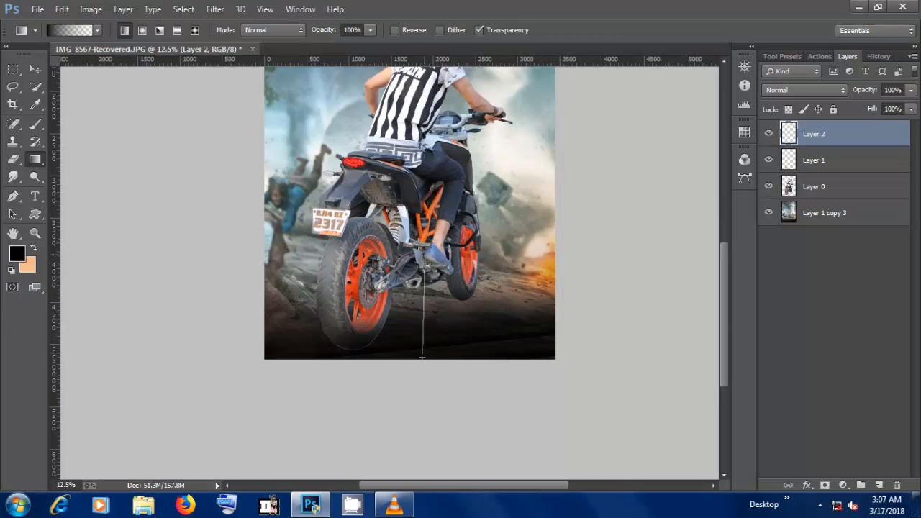
drag(422, 355, 422, 355)
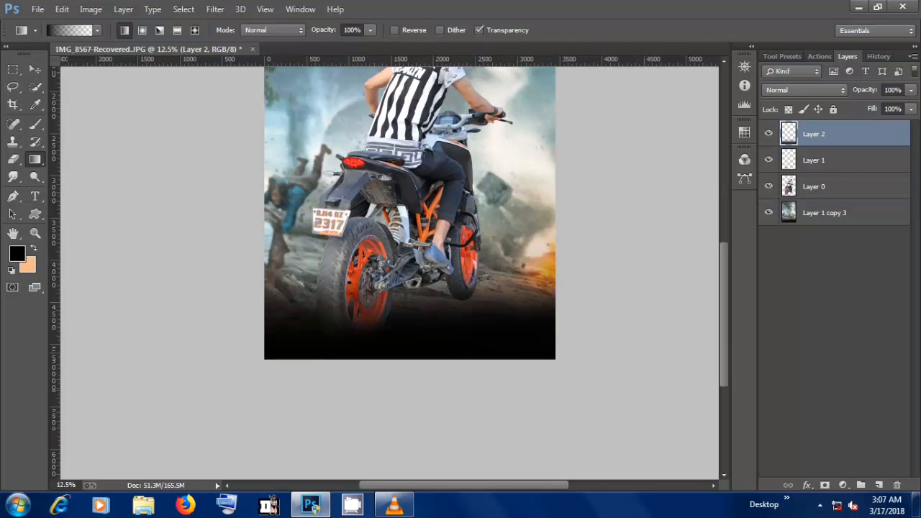
- Stretch the black gradient vertically to about 296% height so it fades up over the motorcycle
click(35, 69)
drag(417, 262, 419, 222)
drag(410, 360, 410, 429)
drag(410, 222, 416, 143)
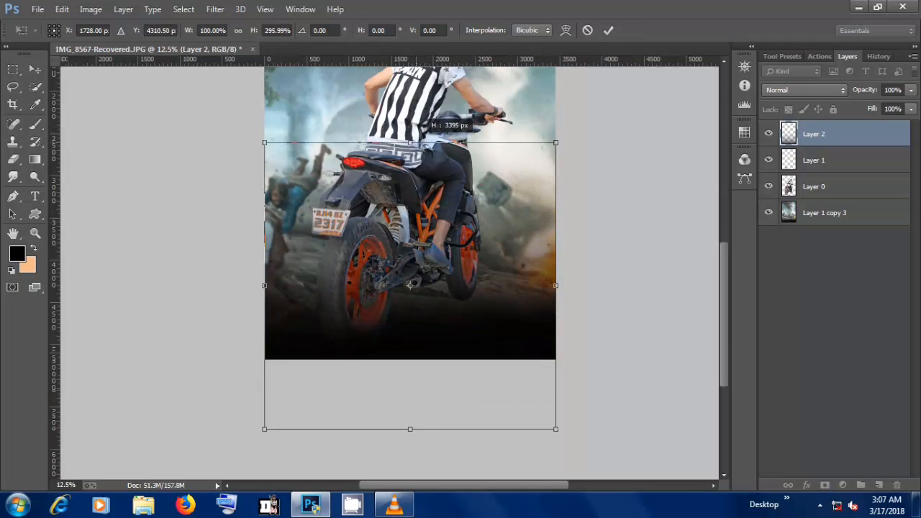
click(608, 29)
- Lower the gradient layer's opacity to about 83% and merge it with the wheel shading and rider layers
key(ctrl+minus)
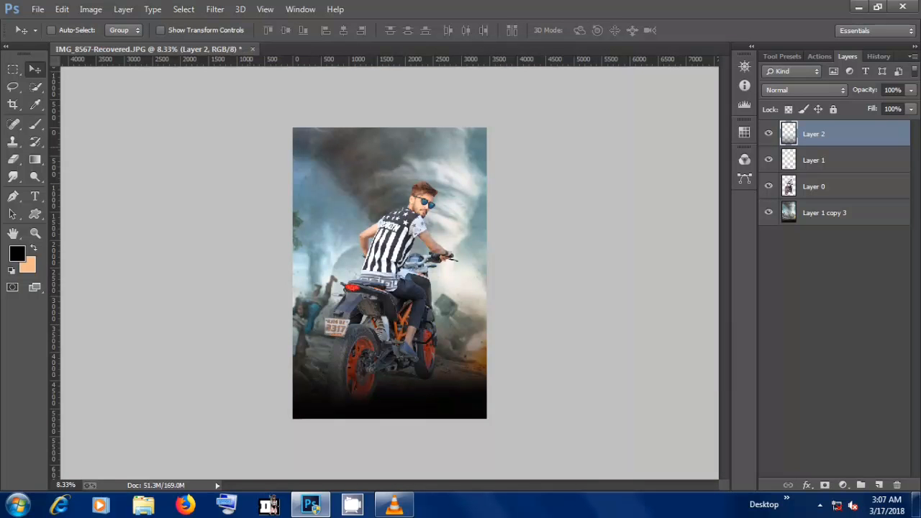
click(911, 90)
mouse_move(912, 105)
mouse_down()
mouse_move(886, 106)
mouse_move(900, 106)
mouse_up()
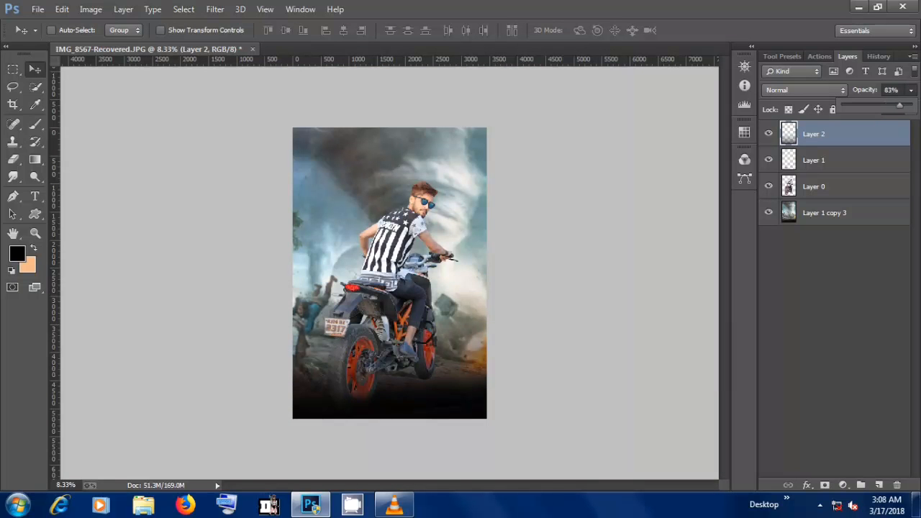
shift+click(814, 186)
right_click(814, 187)
click(597, 387)
key(ctrl+plus)
key(ctrl+minus)
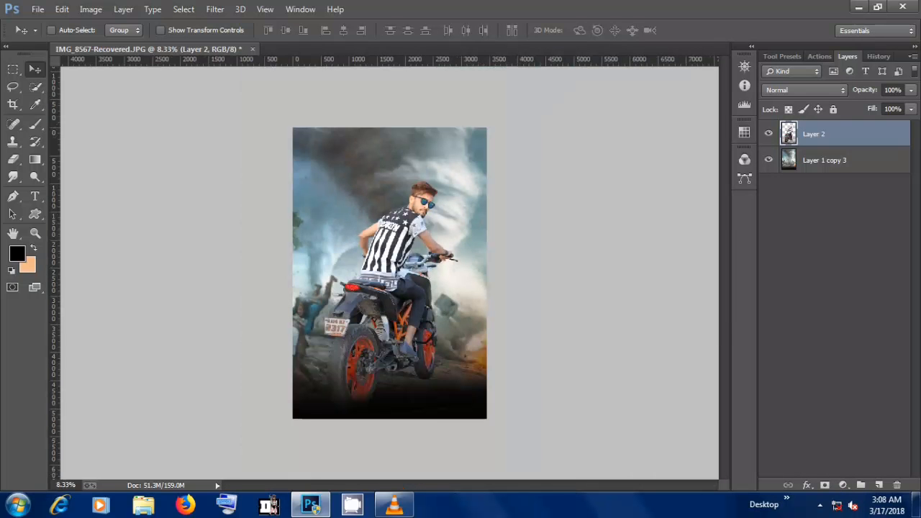
- Set the Smudge tool to the scattered 24 brush tip at 69 px for working on the rider's hair
key(ctrl+plus)
key(ctrl+plus)
key(ctrl+plus)
key(ctrl+plus)
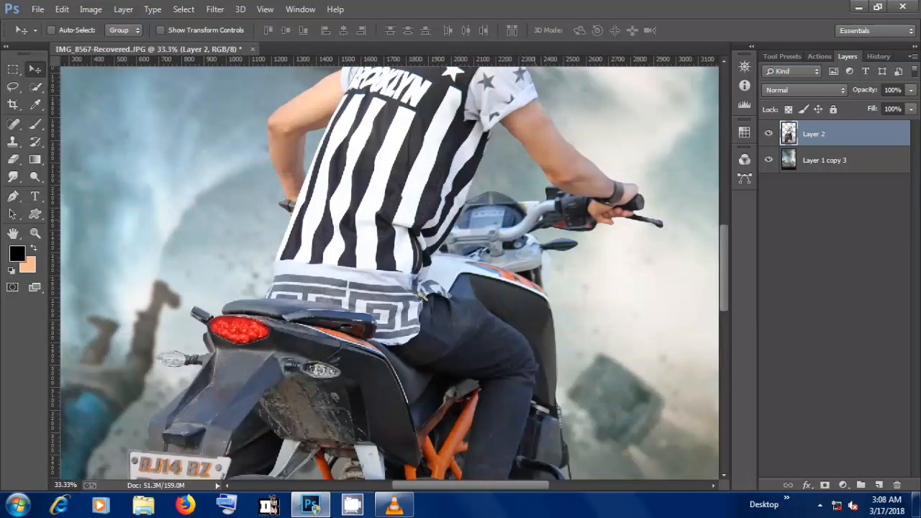
drag(472, 141, 391, 407)
key(ctrl+plus)
key(ctrl+plus)
key(ctrl+plus)
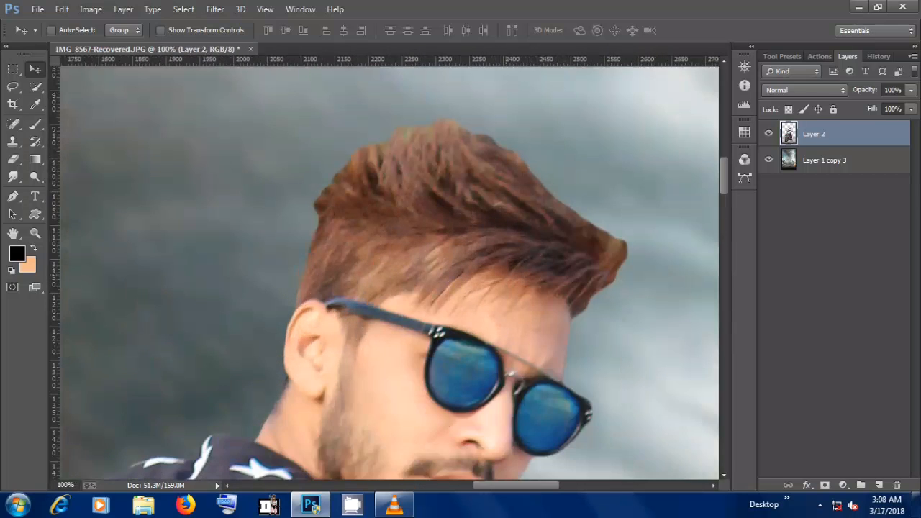
click(12, 177)
click(68, 30)
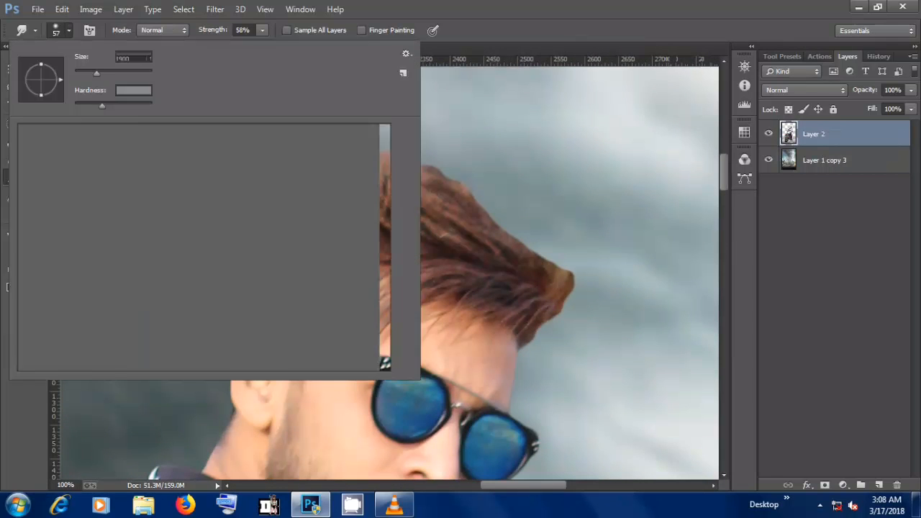
scroll(198, 249, down, 5)
scroll(50, 210, up, 5)
click(49, 209)
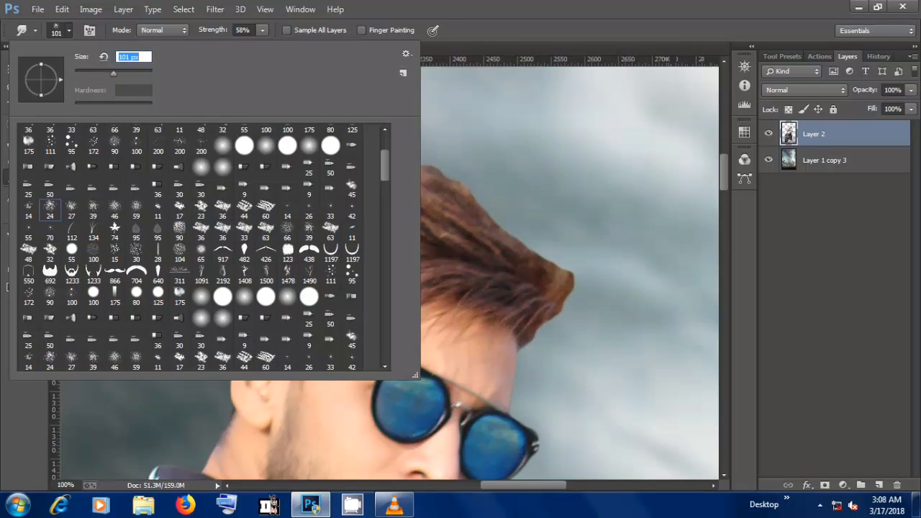
text(69)
key(Return)
- Smudge the front of the rider's hair upward and outward with the 69 px brush at 58% strength
mouse_move(553, 269)
mouse_down()
mouse_move(539, 239)
mouse_move(469, 189)
mouse_up()
drag(538, 241, 493, 189)
drag(569, 241, 578, 261)
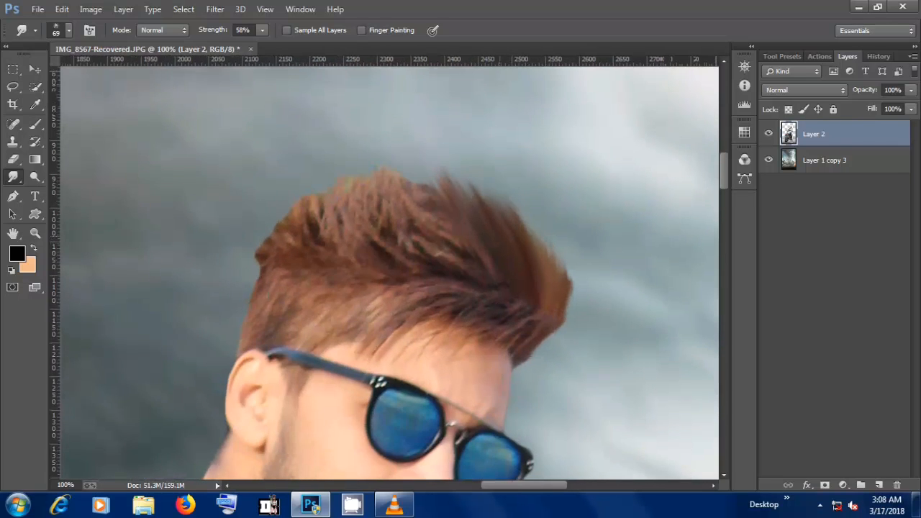
- Smudge the hair from the back of the head across the crown into taller strands, undoing unwanted strokes
mouse_move(287, 243)
mouse_down()
mouse_move(279, 201)
mouse_move(308, 181)
mouse_up()
drag(327, 241, 325, 177)
drag(362, 246, 351, 167)
drag(369, 213, 364, 165)
drag(397, 244, 417, 179)
key(ctrl+z)
mouse_move(445, 255)
mouse_down()
mouse_move(417, 222)
mouse_move(416, 177)
mouse_up()
mouse_move(410, 252)
mouse_down()
mouse_move(399, 233)
mouse_move(399, 159)
mouse_up()
drag(426, 212, 422, 169)
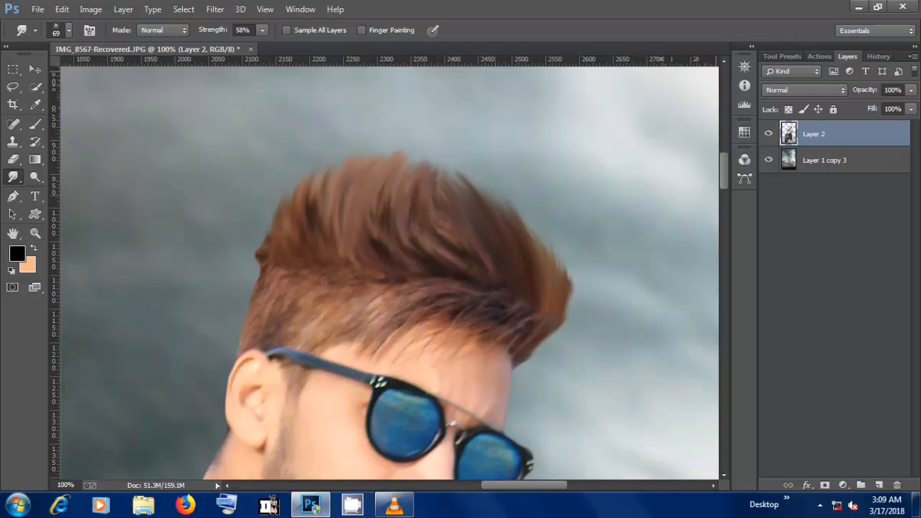
key(ctrl+z)
mouse_move(465, 252)
mouse_down()
mouse_move(451, 164)
mouse_move(434, 167)
mouse_up()
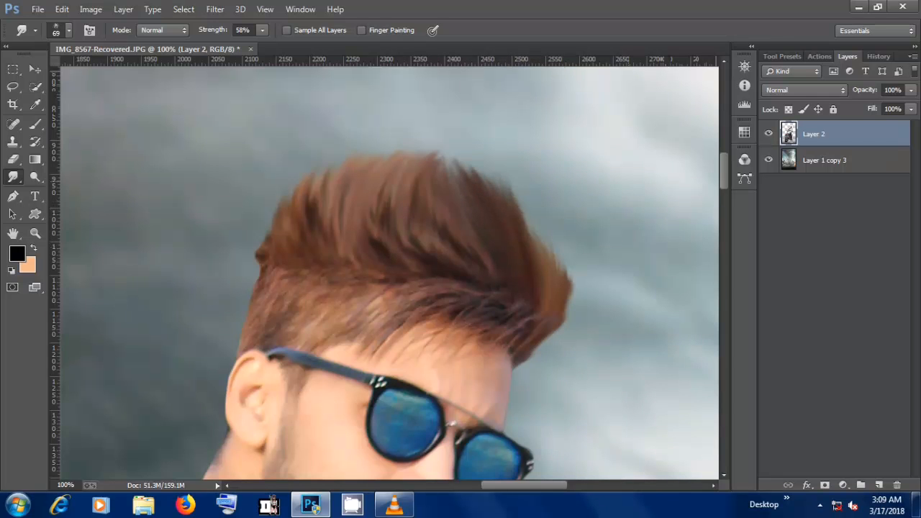
- Smudge the hair's front tip upward to round out the quiff
key(ctrl+minus)
key(ctrl+plus)
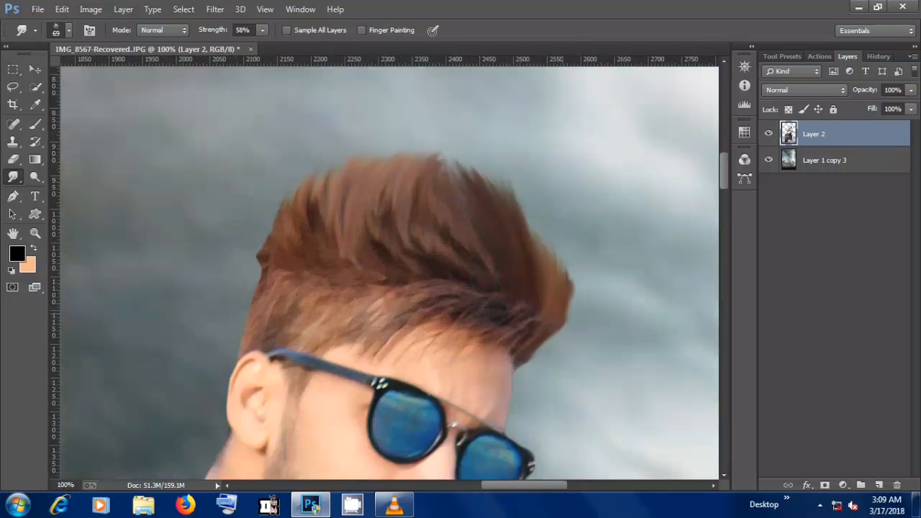
drag(559, 293, 541, 232)
drag(560, 274, 551, 220)
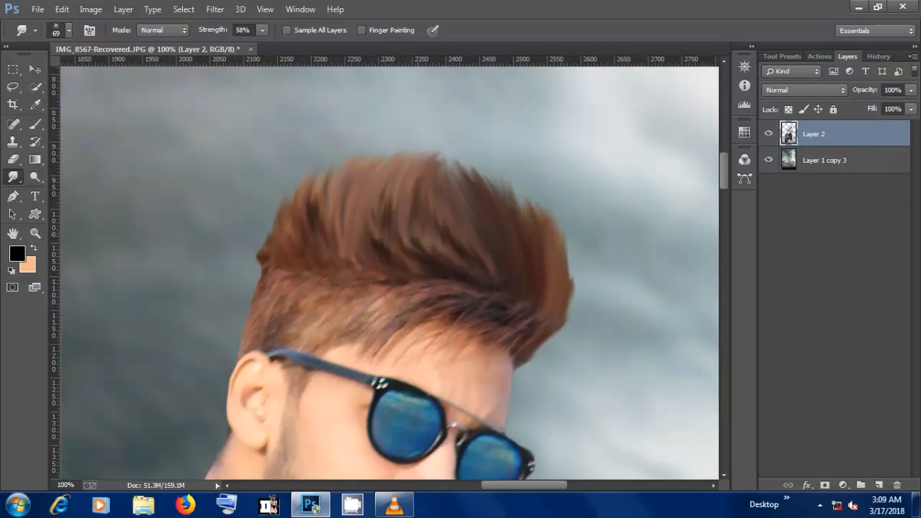
- Examine the smudged hair up close and against the full composite
drag(170, 237, 299, 207)
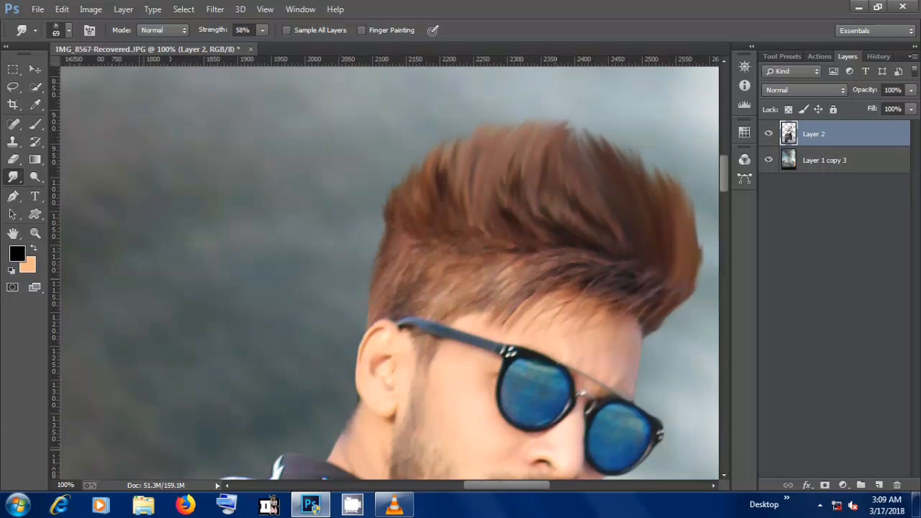
key(ctrl+minus)
key(ctrl+minus)
key(ctrl+minus)
key(ctrl+minus)
key(ctrl+minus)
key(ctrl+minus)
key(ctrl+minus)
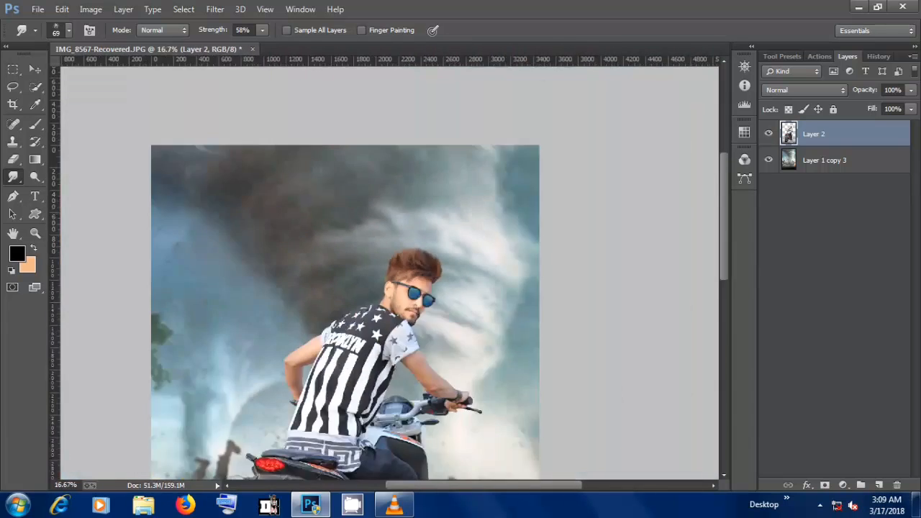
key(ctrl+plus)
key(ctrl+plus)
key(ctrl+minus)
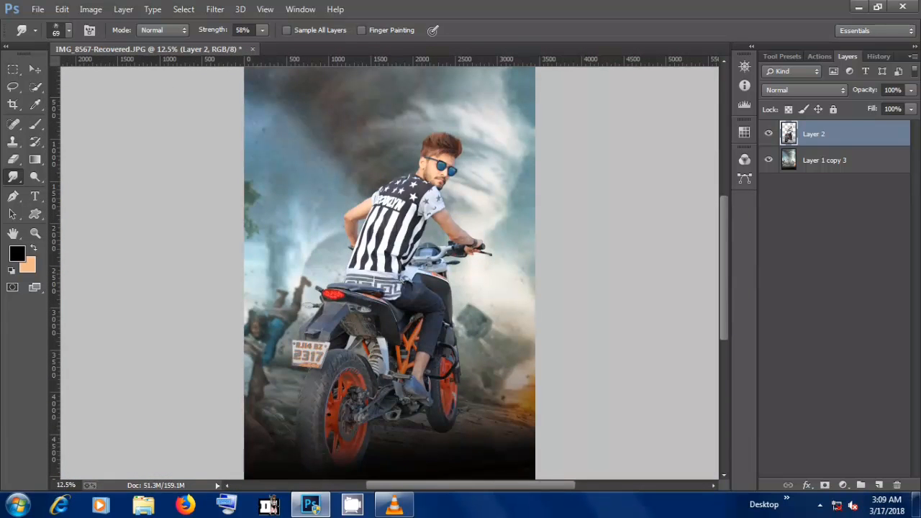
- Apply Curves to the background layer with an RGB point at input 124, output 131 and a Blue point at input 136, output 121
click(825, 160)
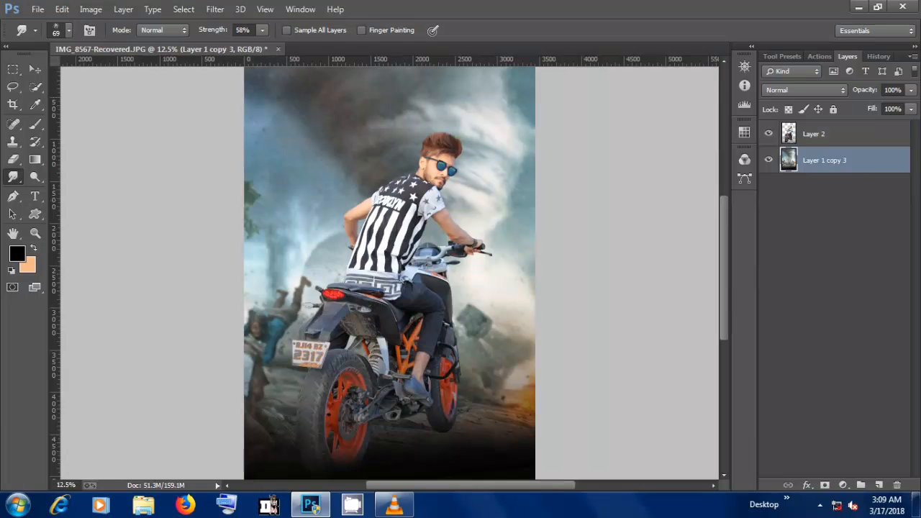
click(62, 10)
mouse_move(90, 9)
mouse_move(111, 44)
click(259, 69)
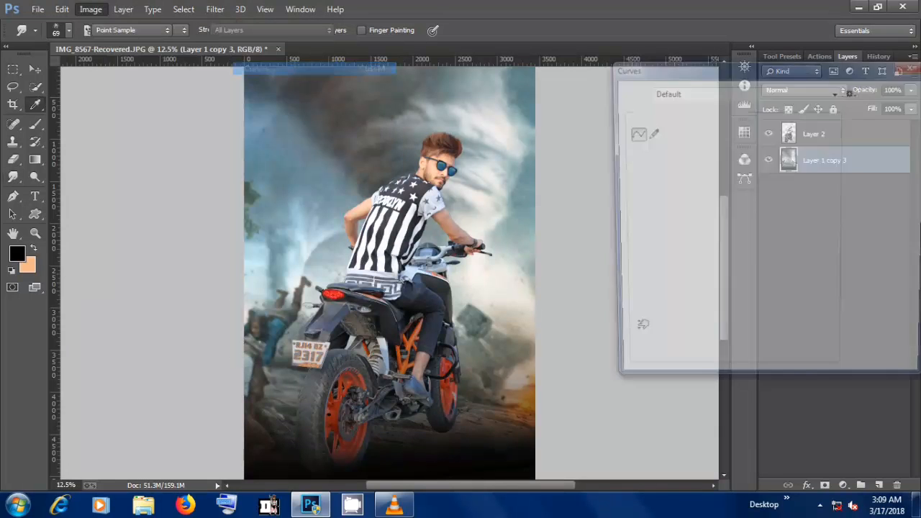
click(707, 113)
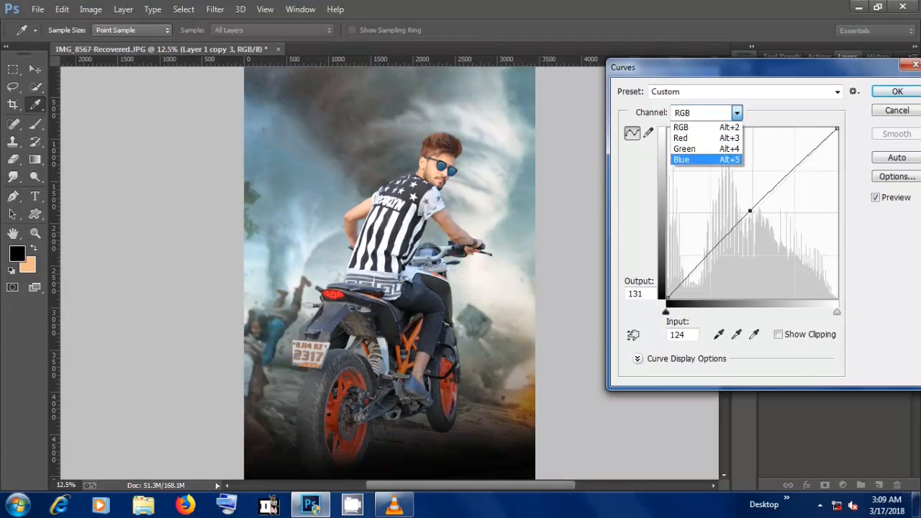
click(682, 158)
drag(758, 206, 758, 217)
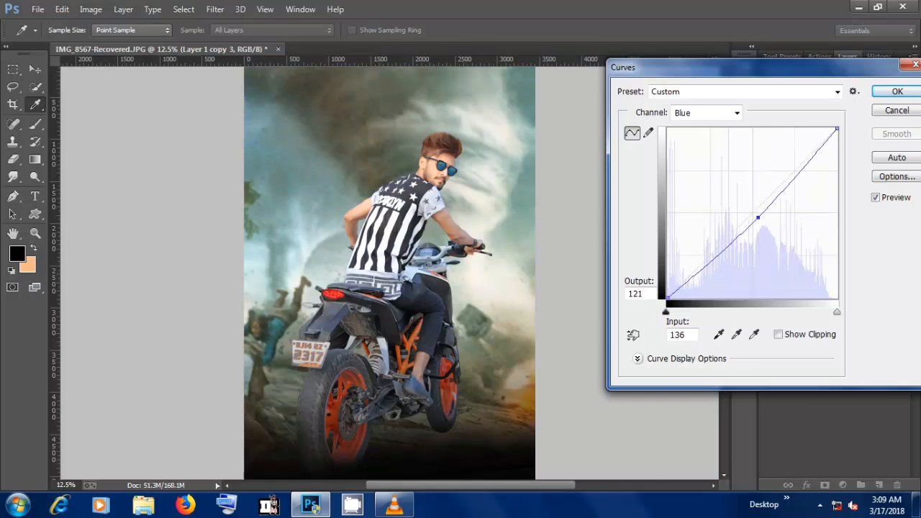
key(Return)
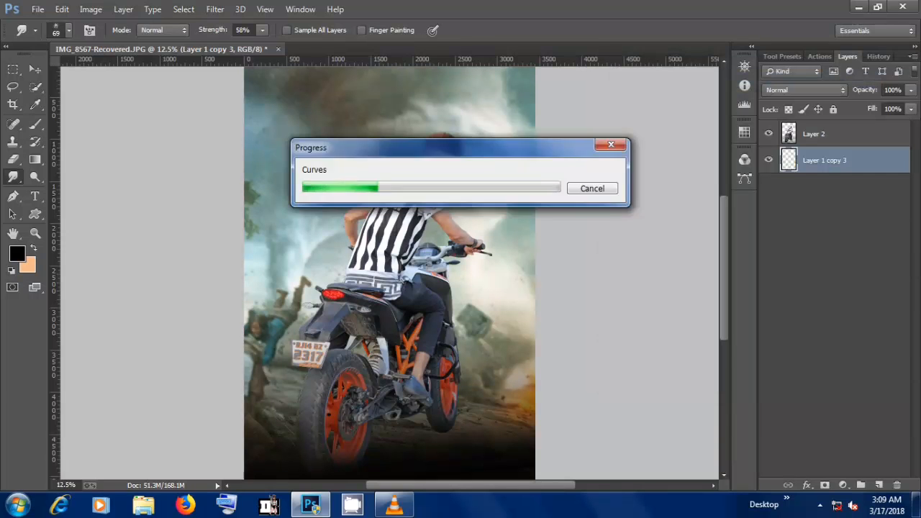
- Undo the background layer's shift and nudge the rider layer slightly upward
key(ctrl+minus)
click(35, 70)
drag(393, 309, 393, 293)
key(ctrl+z)
click(814, 134)
drag(429, 335, 405, 112)
- Add a new layer directly above the background and try a 1053 px black brush dab under the front wheel
key(ctrl+plus)
key(ctrl+plus)
key(ctrl+plus)
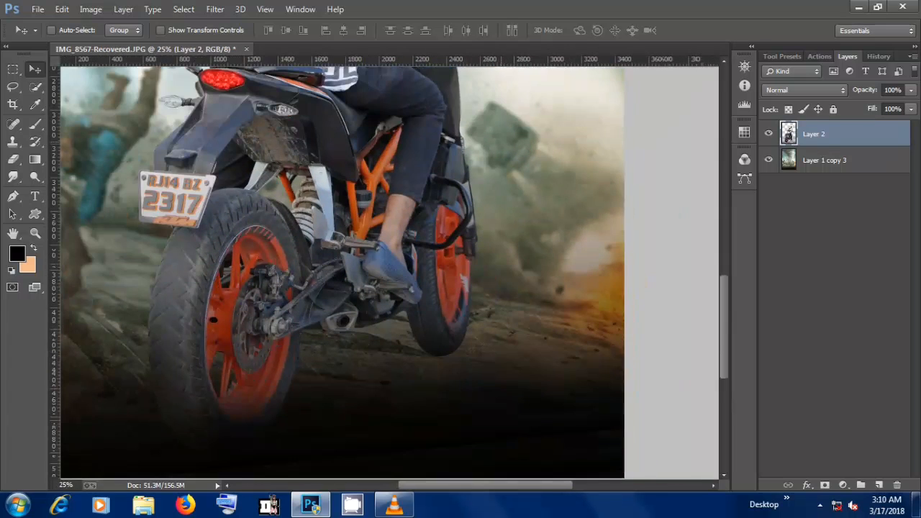
click(825, 160)
click(879, 485)
key(b)
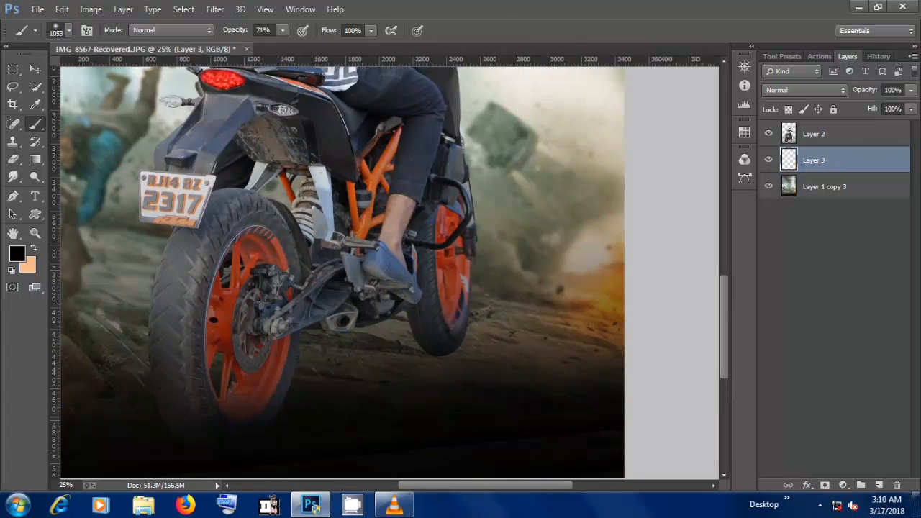
click(428, 353)
key(ctrl+z)
- Reduce the brush size and paint one small soft black dot on the new layer beside the floating rock
drag(283, 30, 317, 36)
right_click(540, 138)
drag(623, 173, 593, 172)
click(552, 111)
- Squash the black dot into a thin, wide ellipse and move it down beneath the front wheel
key(v)
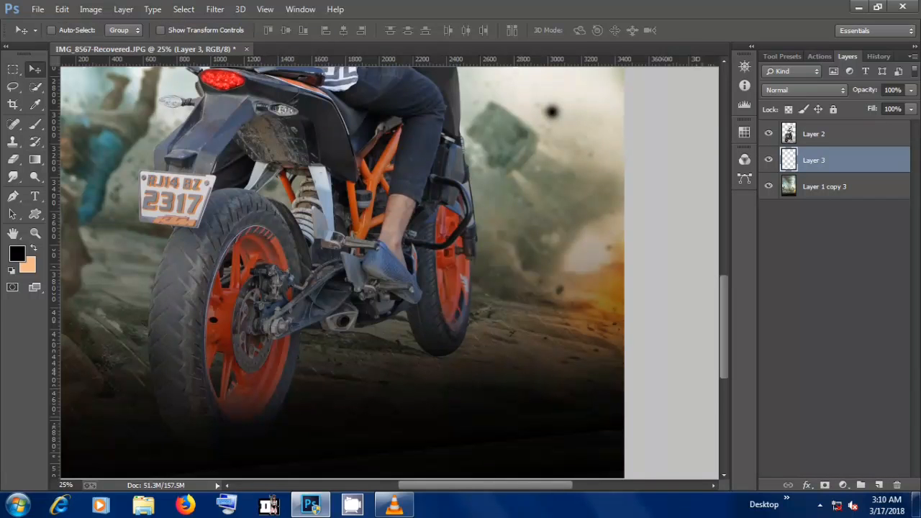
mouse_move(568, 128)
mouse_down()
mouse_move(670, 154)
mouse_move(670, 120)
mouse_move(652, 122)
mouse_up()
key(Return)
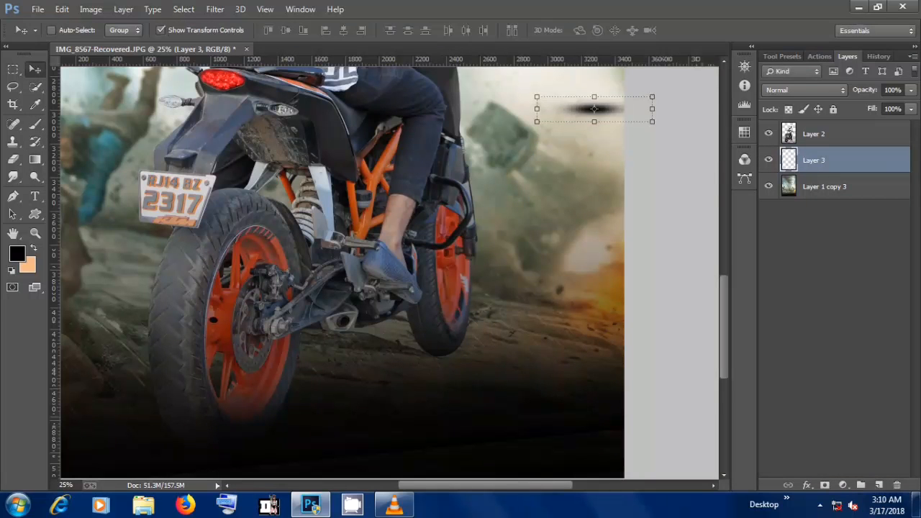
mouse_move(595, 108)
mouse_down()
mouse_move(542, 328)
mouse_move(522, 347)
mouse_up()
- Stretch the ellipse's width to about 184% and shift it right to sit as a shadow under the front wheel
drag(384, 354, 288, 355)
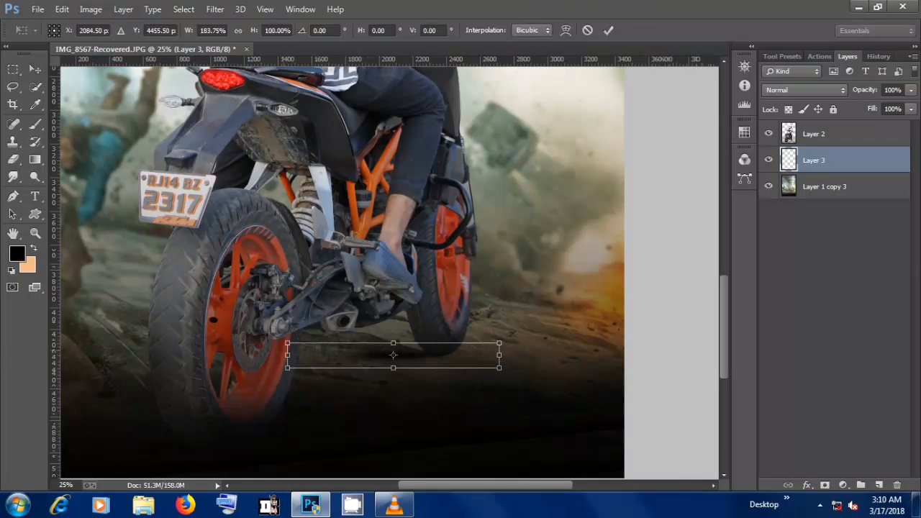
click(609, 30)
drag(494, 363, 539, 364)
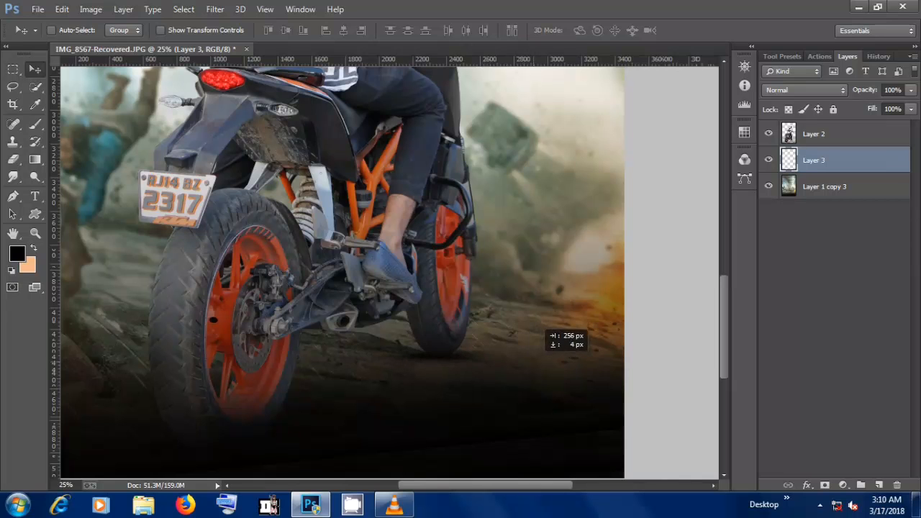
- Lower the wheel shadow layer's opacity to 75% and nudge the shadow slightly to the right
key(ctrl+minus)
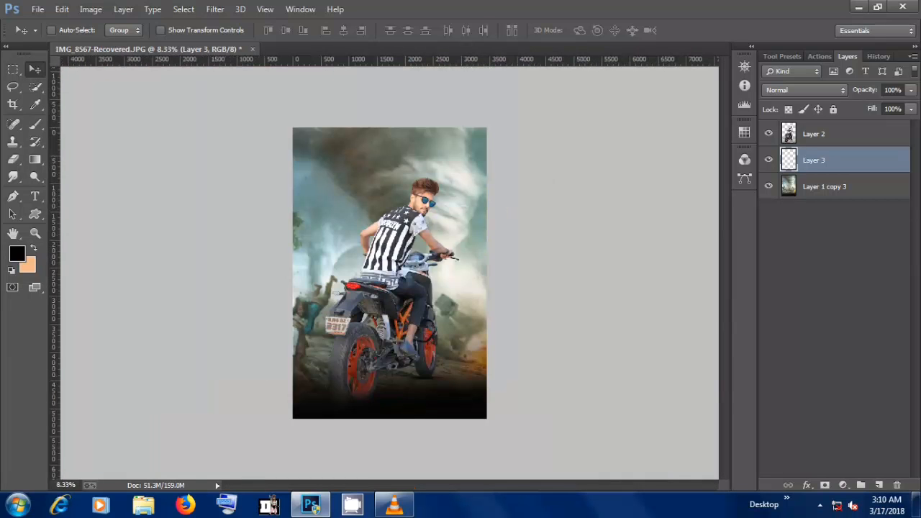
click(911, 90)
drag(911, 106, 893, 106)
drag(434, 375, 442, 375)
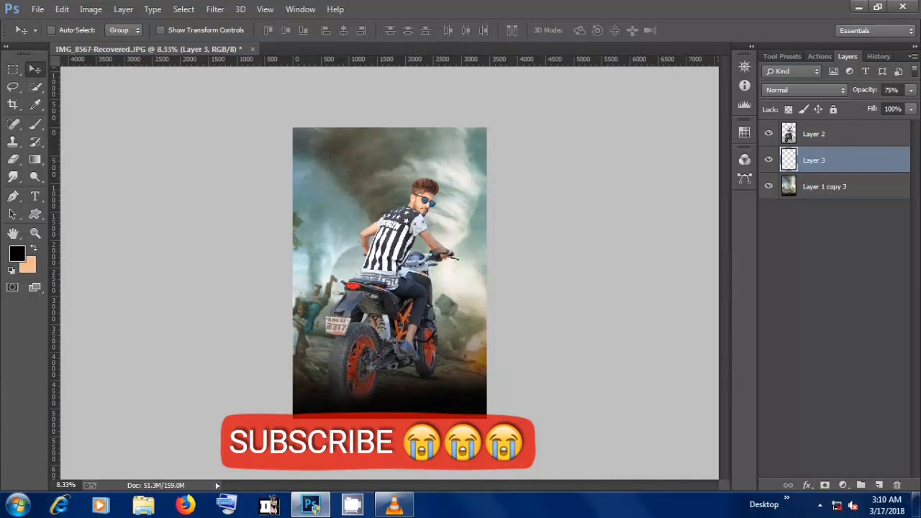
- Flatten the image and duplicate the result as an unlocked layer
right_click(827, 186)
click(617, 413)
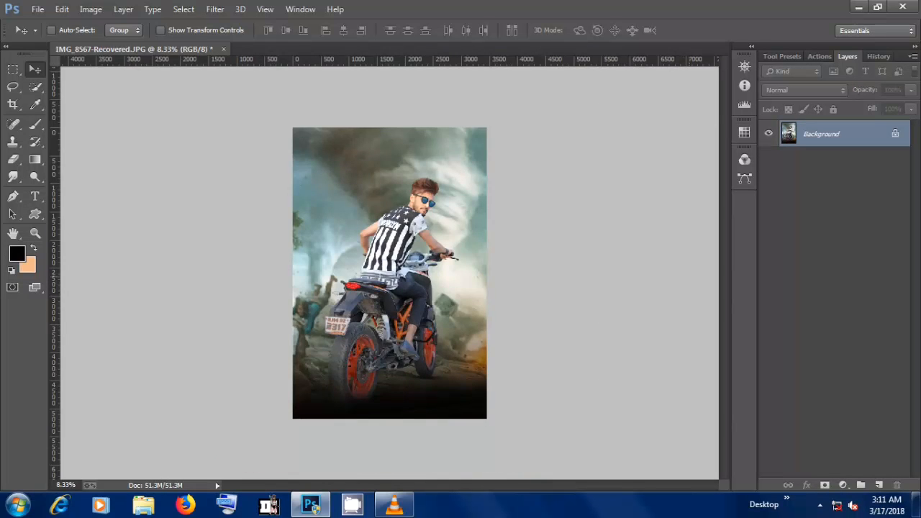
key(ctrl+plus)
click(895, 133)
drag(876, 132, 879, 486)
- Open a Color Lookup adjustment on the duplicated layer and preview the 3DLUT presets up to Crisp_Winter.look
click(90, 9)
click(91, 9)
click(91, 9)
mouse_move(111, 43)
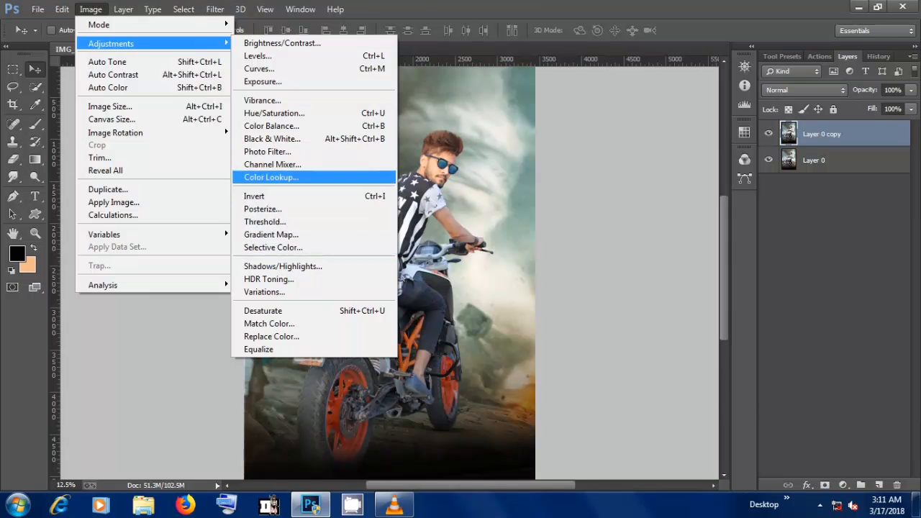
click(270, 178)
click(827, 261)
click(679, 105)
key(Down)
key(Down)
key(Down)
key(Down)
key(Down)
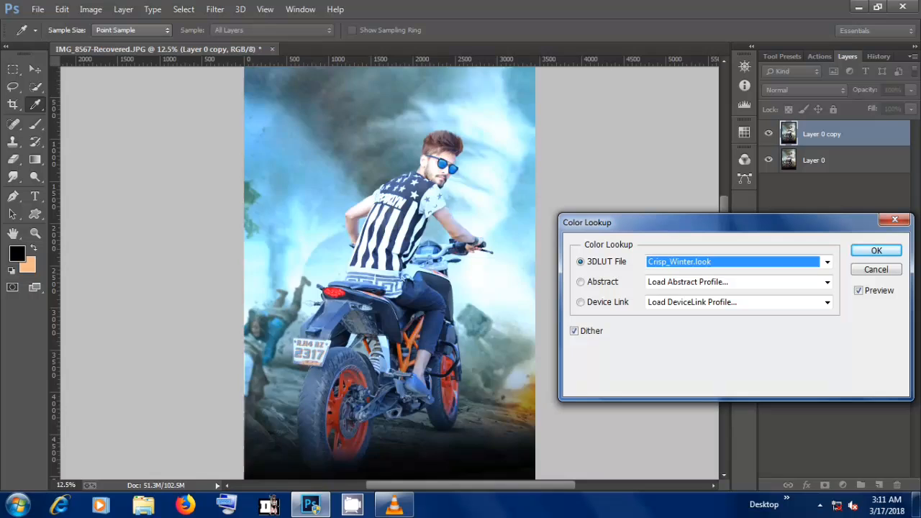
- Set the Color Lookup's 3DLUT file to FallColors.look and apply it to the duplicated layer
key(Down)
key(Down)
key(Down)
key(Down)
key(Up)
click(828, 262)
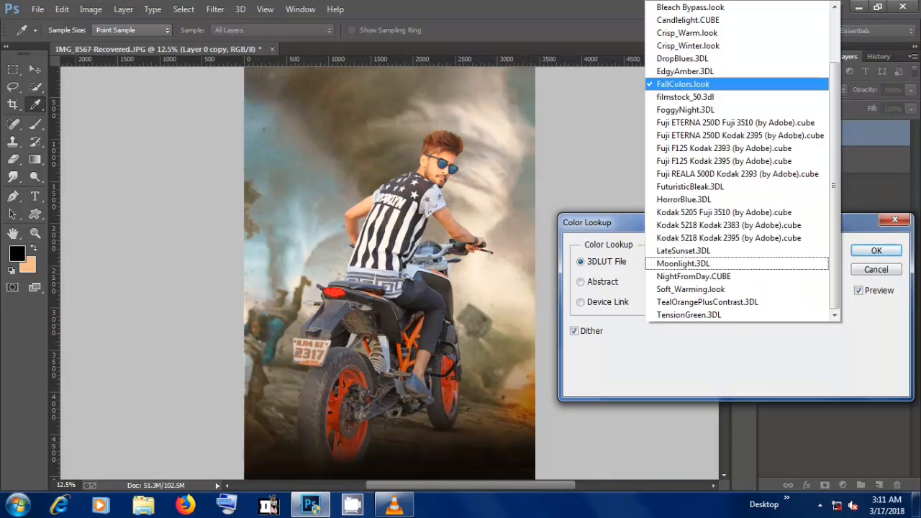
click(734, 84)
click(876, 251)
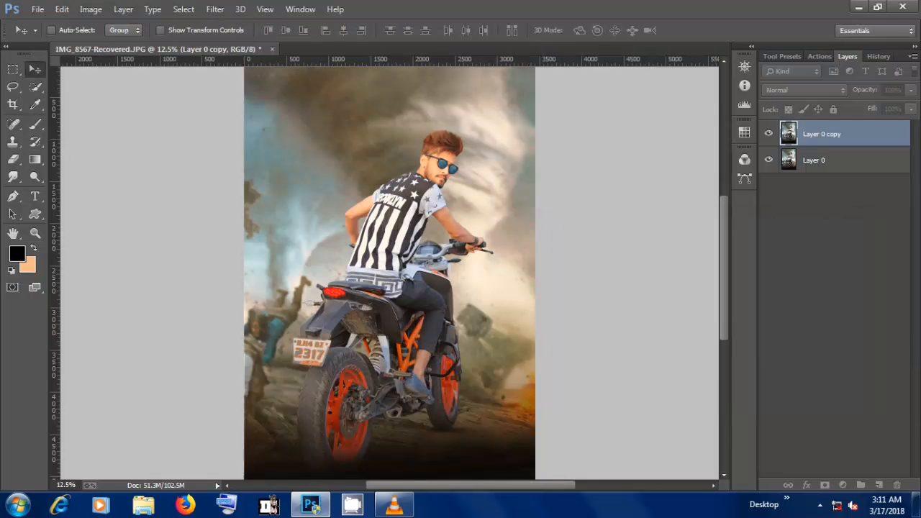
- Erase the colour-graded layer over the rider's face and arms with a 111 px eraser to bring back the natural skin tones
key(ctrl+minus)
key(ctrl+plus)
key(ctrl+plus)
key(ctrl+plus)
key(ctrl+plus)
key(ctrl+plus)
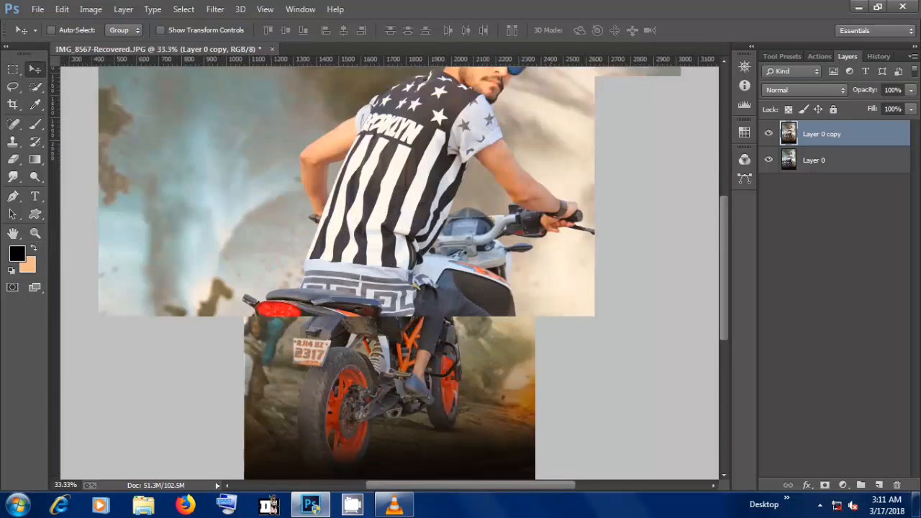
mouse_move(561, 85)
mouse_down()
mouse_move(461, 384)
mouse_move(359, 468)
mouse_up()
key(e)
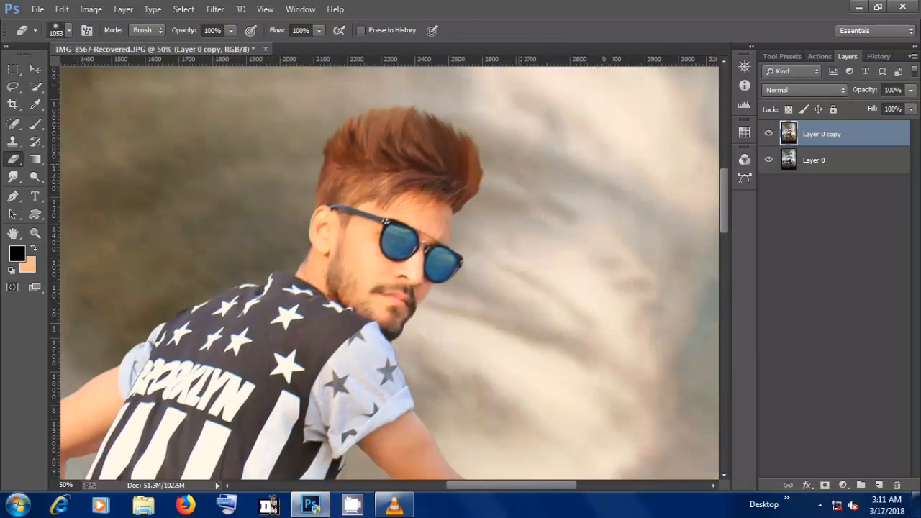
right_click(388, 257)
text(111)
key(Return)
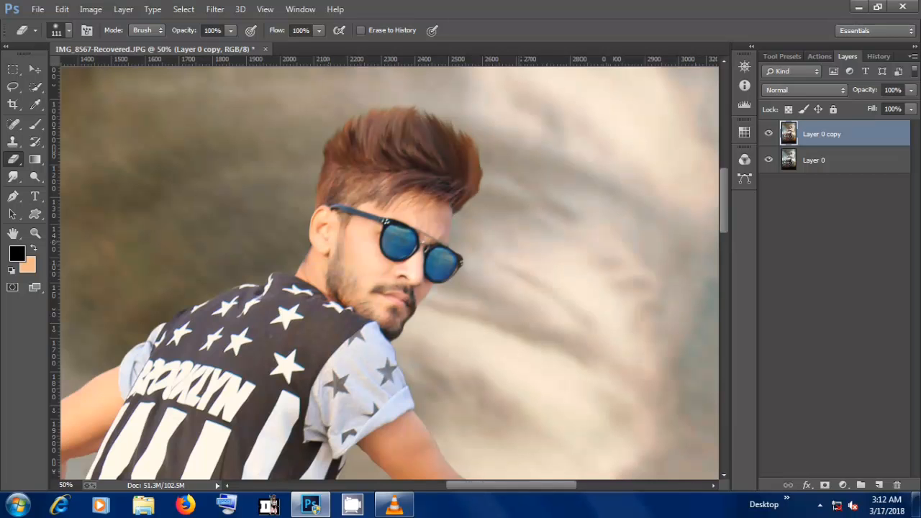
scroll(389, 274, down, 5)
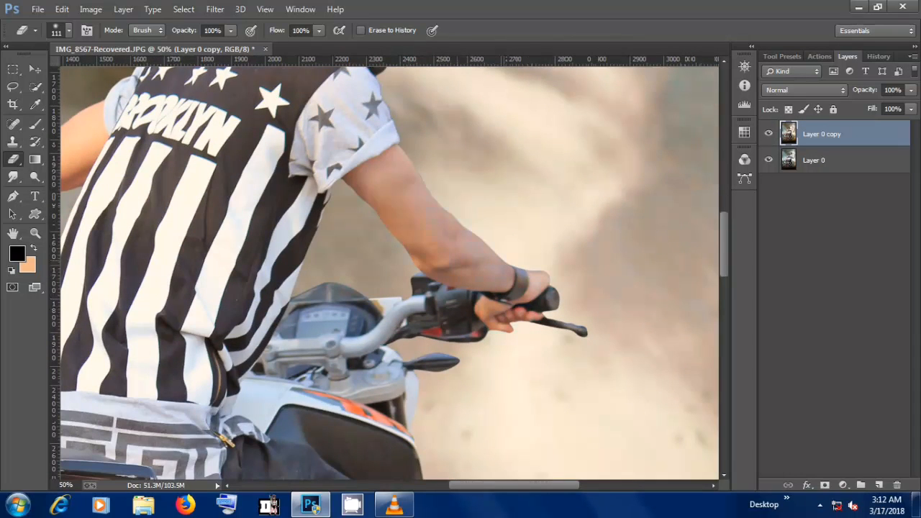
scroll(389, 273, left, 5)
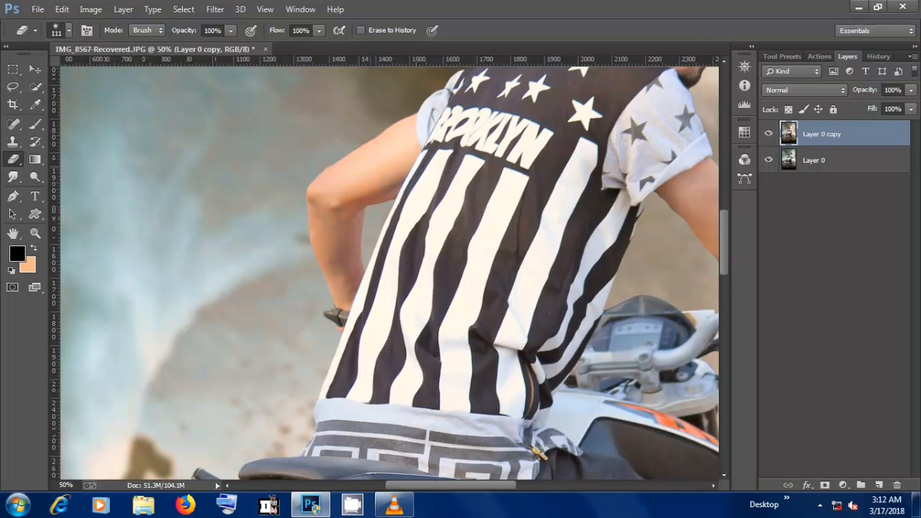
- Reduce the colour-graded layer's opacity to 67% and flatten the image
key(ctrl+minus)
key(ctrl+minus)
key(ctrl+minus)
key(ctrl+minus)
key(ctrl+minus)
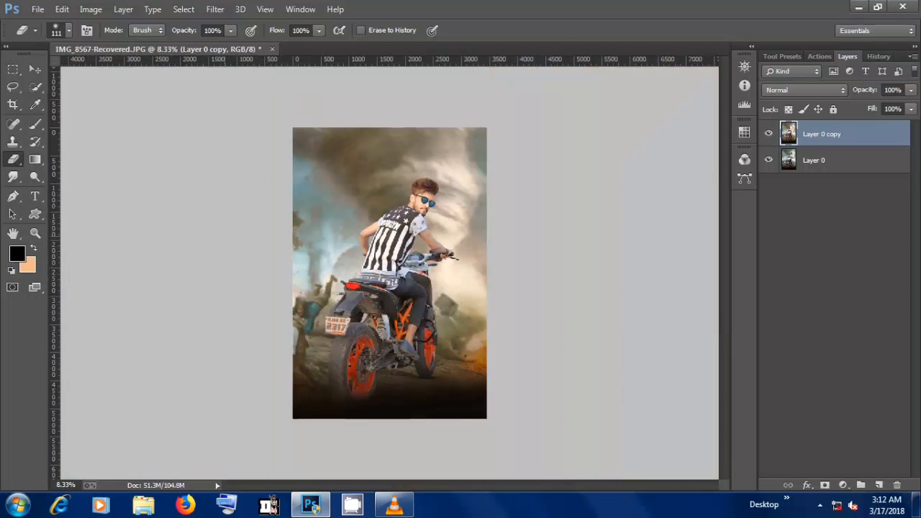
click(911, 90)
drag(911, 106, 884, 106)
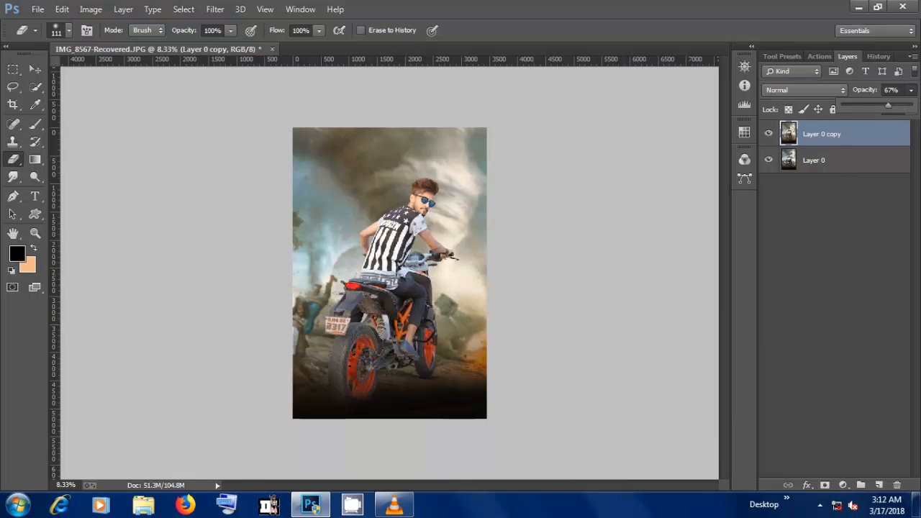
right_click(840, 135)
click(610, 413)
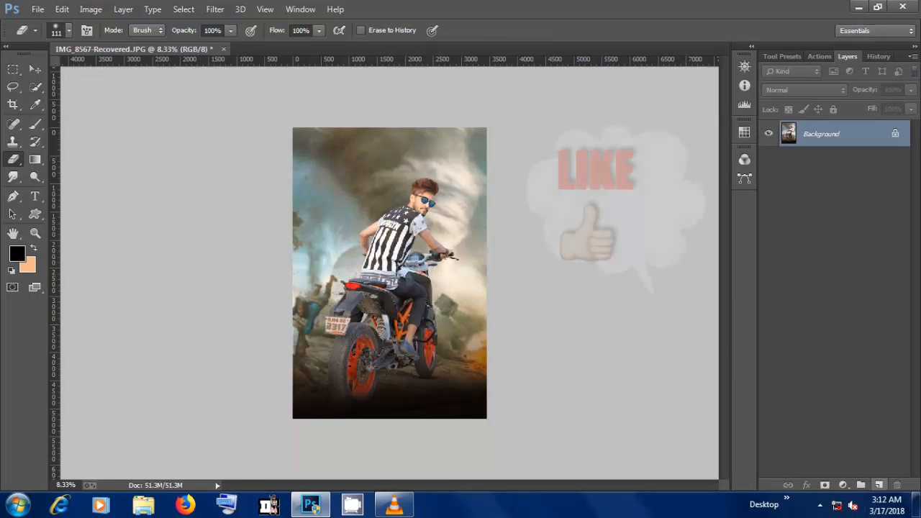
- Unlock the background layer, duplicate it, and keep the original layer selected above the copy
click(895, 134)
drag(879, 138, 879, 486)
drag(849, 135, 849, 185)
click(839, 135)
- Raise the Blacks on the upper layer with the Camera Raw Filter and apply it
click(215, 10)
click(249, 87)
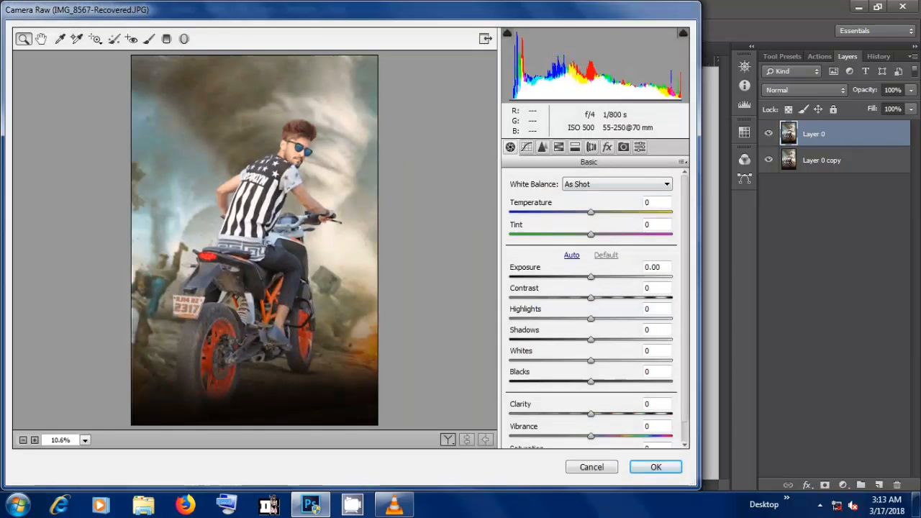
drag(590, 381, 626, 382)
key(Return)
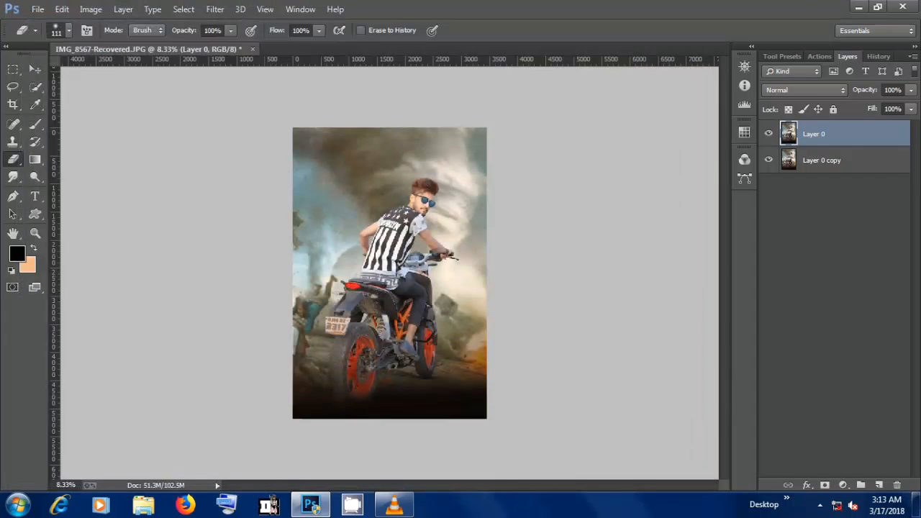
- Reopen the Camera Raw Filter on the upper layer and set the Temperature to -12
click(215, 9)
click(249, 88)
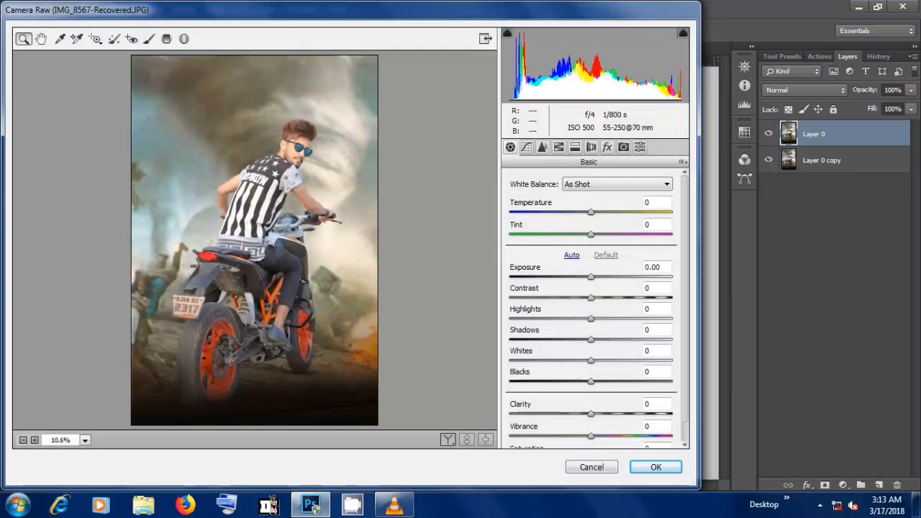
mouse_move(591, 213)
mouse_down()
mouse_move(600, 212)
mouse_move(582, 213)
mouse_up()
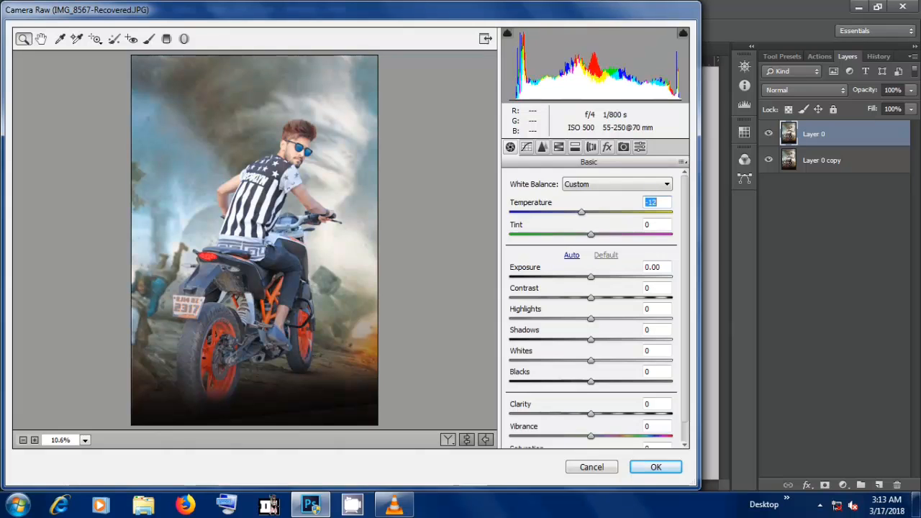
- Set the HSL saturation to +74 for Aquas, -3 for Blues and +53 for Yellows
click(558, 147)
drag(595, 332, 655, 333)
mouse_move(595, 355)
mouse_down()
mouse_move(645, 355)
mouse_move(591, 355)
mouse_up()
drag(594, 288, 637, 288)
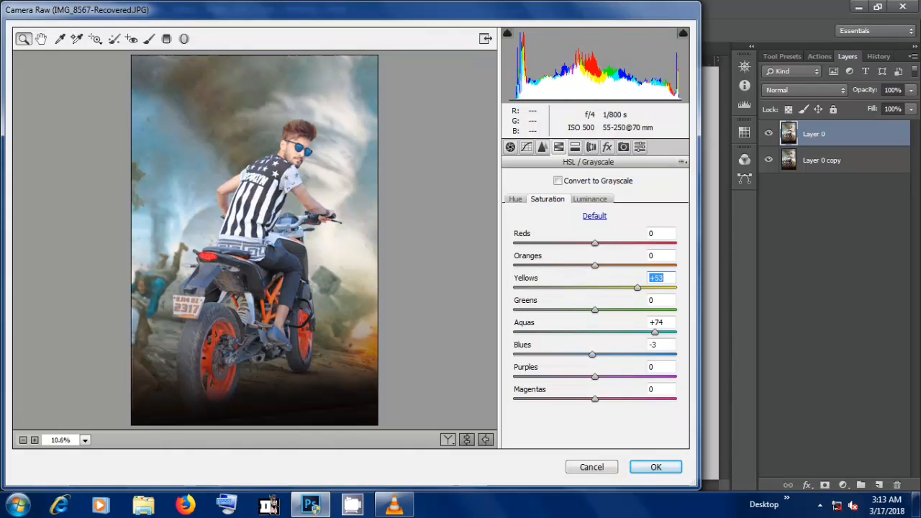
- Set the Tint to +9 and apply the Camera Raw Filter
click(510, 146)
mouse_move(591, 234)
mouse_down()
mouse_move(568, 235)
mouse_move(614, 234)
mouse_move(598, 234)
mouse_up()
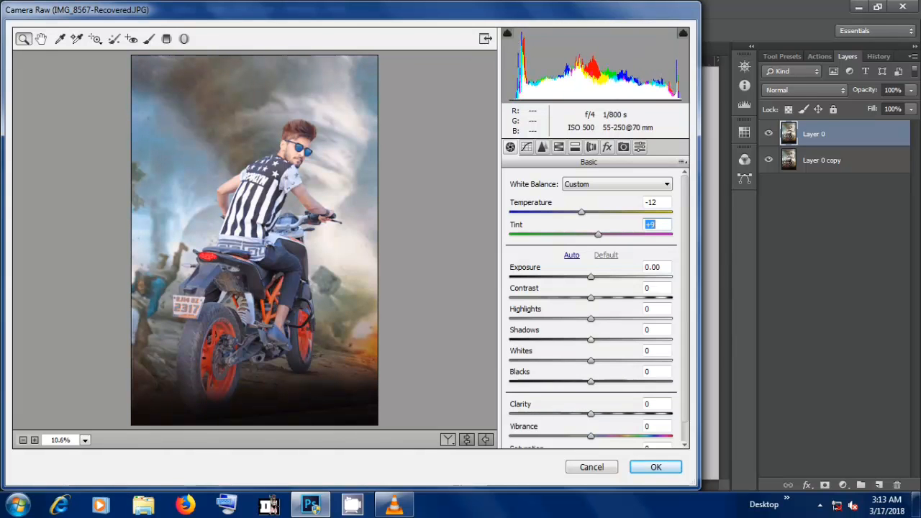
click(608, 147)
click(655, 467)
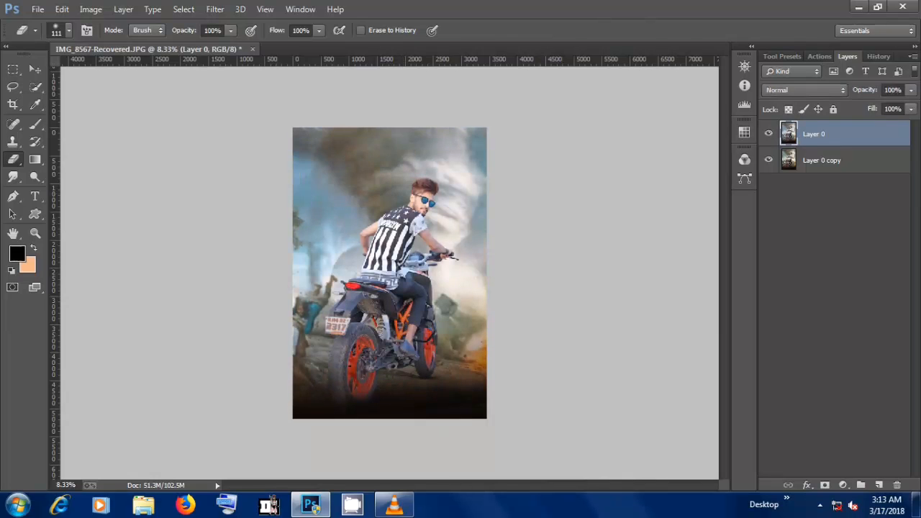
- Flatten the image, unlock the result, and duplicate it with the original layer on top
right_click(882, 137)
click(639, 412)
double_click(849, 135)
drag(856, 136, 879, 485)
drag(857, 161, 856, 129)
- Apply the Camera Raw Filter to the upper layer with Shadows at +23
click(215, 9)
click(249, 88)
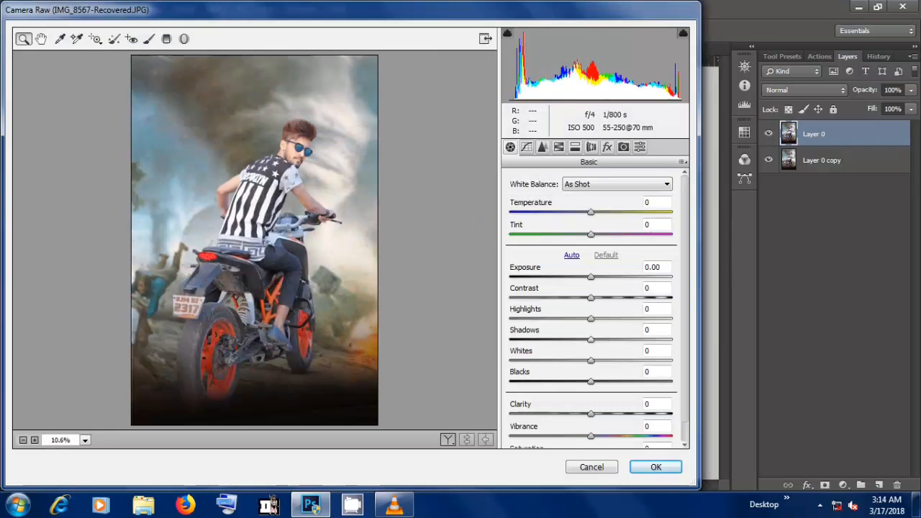
drag(591, 340, 610, 340)
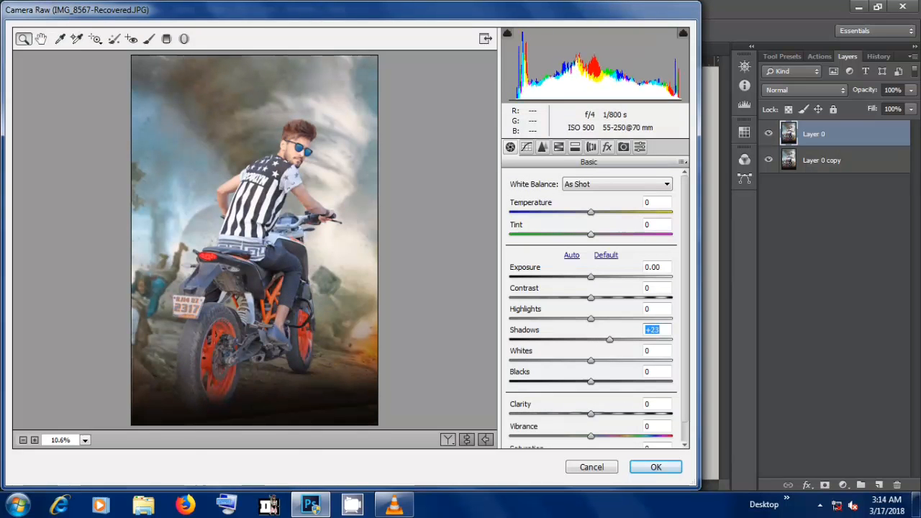
click(655, 468)
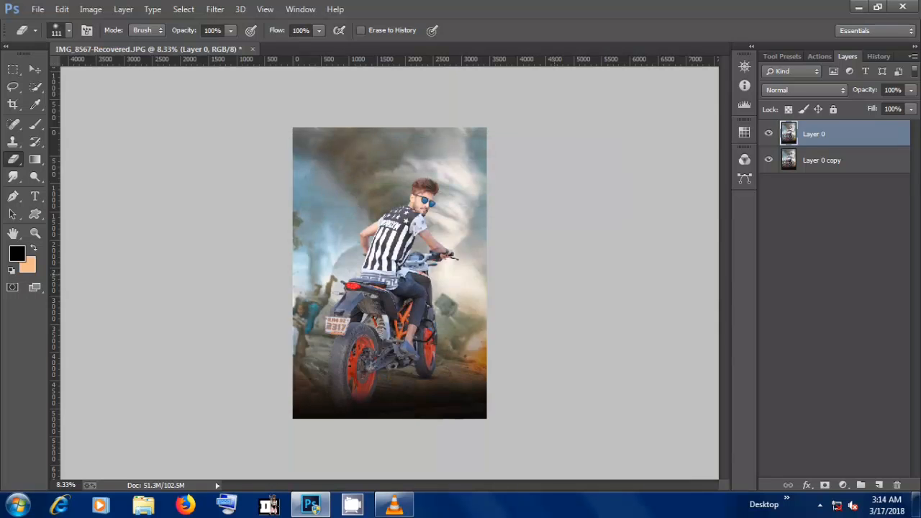
- Flatten the layers again, convert the background to a normal layer, and place a duplicate beneath it
right_click(839, 159)
click(595, 412)
alt+double_click(860, 134)
drag(866, 132, 849, 212)
click(849, 134)
- Open the Camera Raw Filter on the upper layer and slightly raise the HSL luminance of Oranges
click(214, 10)
click(249, 87)
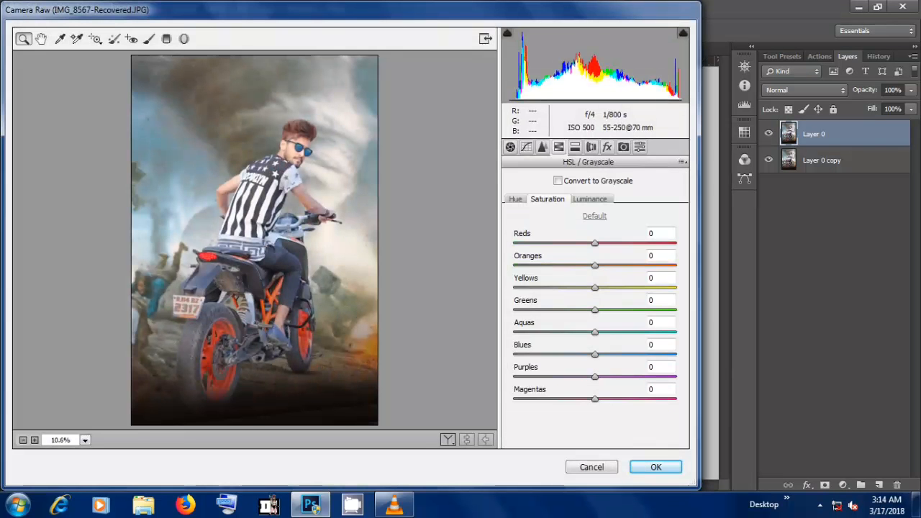
click(590, 199)
mouse_move(595, 266)
mouse_down()
mouse_move(616, 266)
mouse_move(598, 266)
mouse_up()
- Set the HSL saturation of Greens to +83 and increase the saturation of Aquas and Blues
click(548, 200)
drag(595, 309, 657, 309)
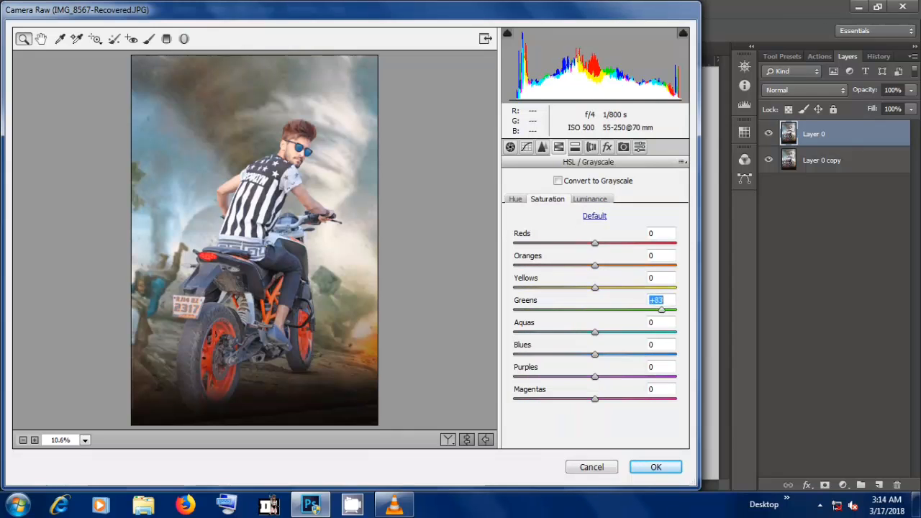
drag(596, 332, 633, 332)
drag(595, 354, 618, 354)
- Set the Temperature to -1 and the Tint to +4, and apply the Camera Raw Filter
click(510, 147)
mouse_move(591, 212)
mouse_down()
mouse_move(600, 213)
mouse_move(590, 212)
mouse_up()
key(Tab)
key(Up)
key(Up)
key(Up)
key(Up)
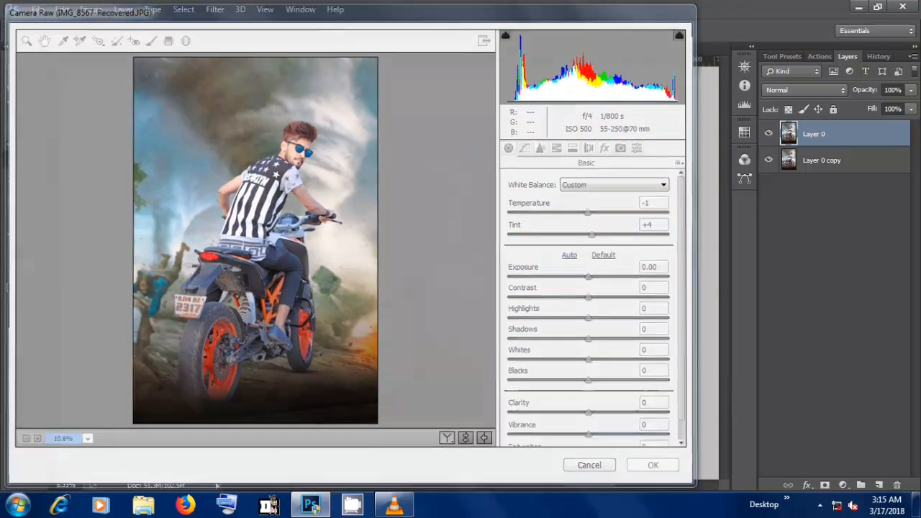
key(Return)
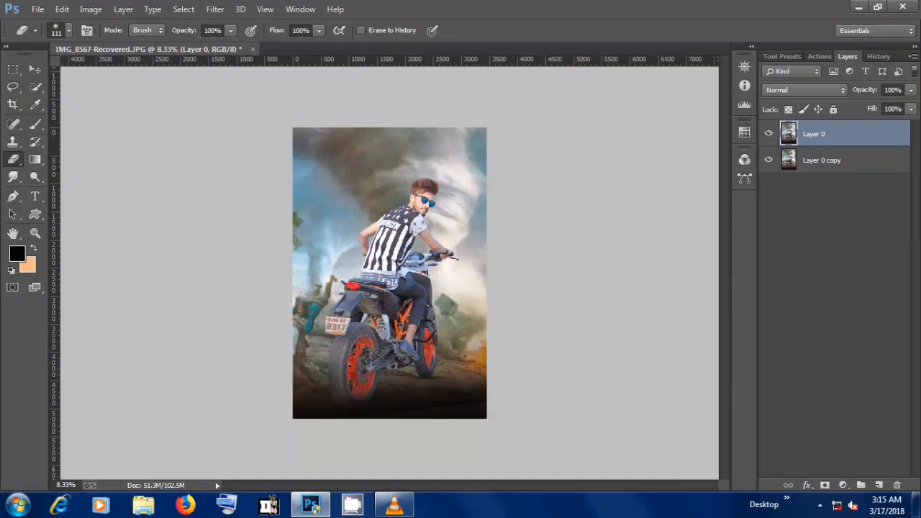
- Apply the Camera Raw Filter to the upper layer with Clarity at +52
click(215, 9)
click(246, 88)
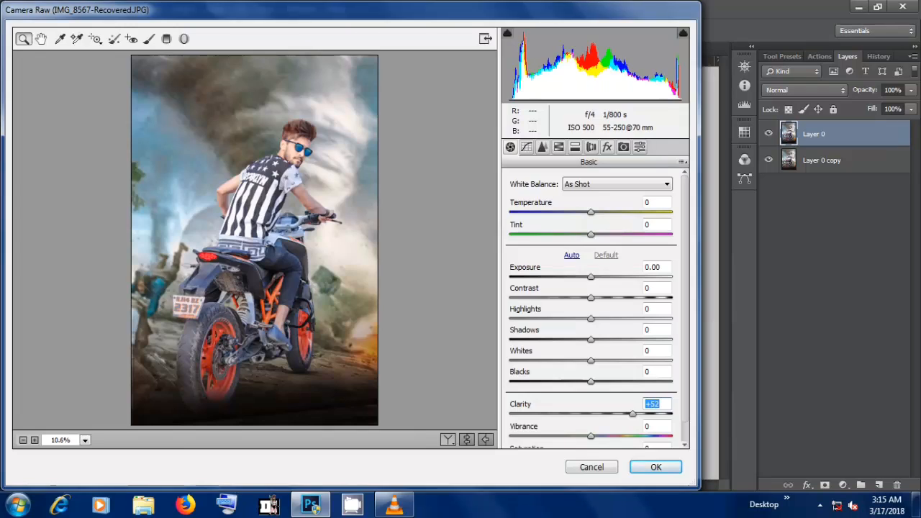
key(Return)
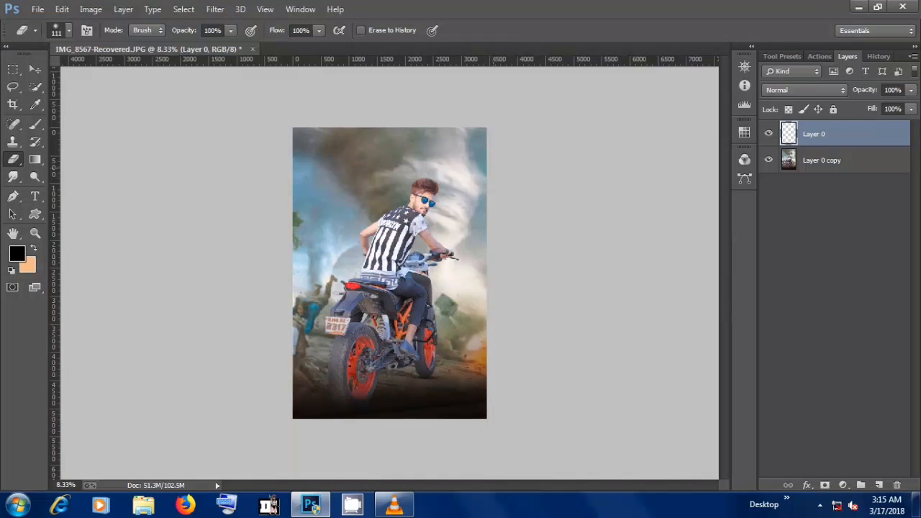
- Add a Camera Raw post-crop vignette with Amount -33 and Midpoint 66 to the upper layer
click(241, 10)
mouse_move(216, 9)
click(248, 88)
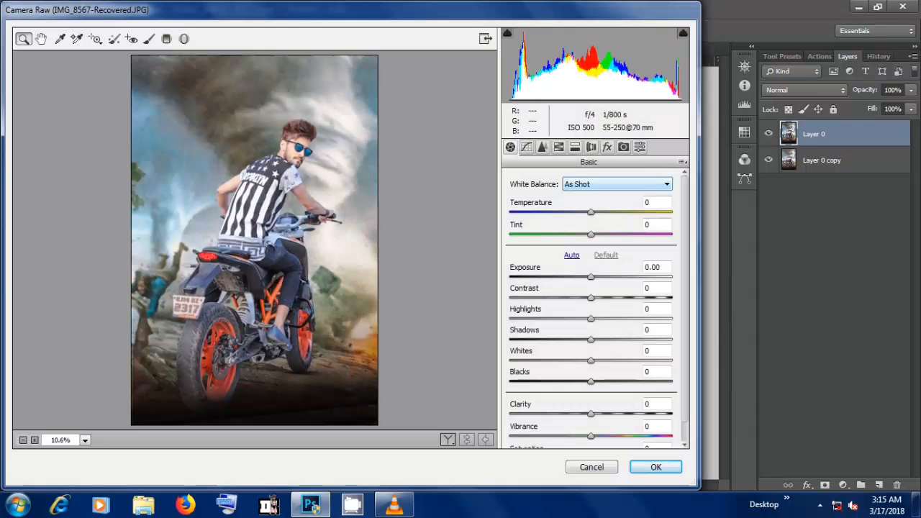
drag(590, 319, 620, 344)
click(608, 147)
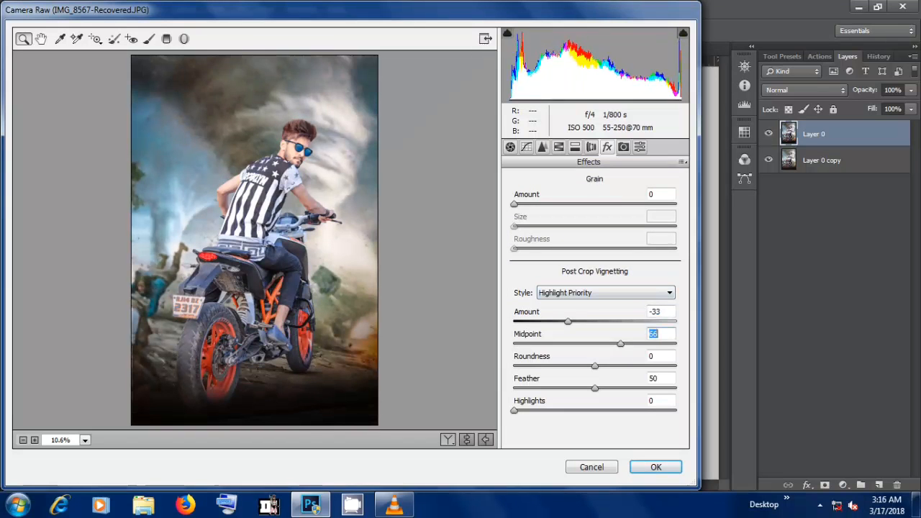
key(Return)
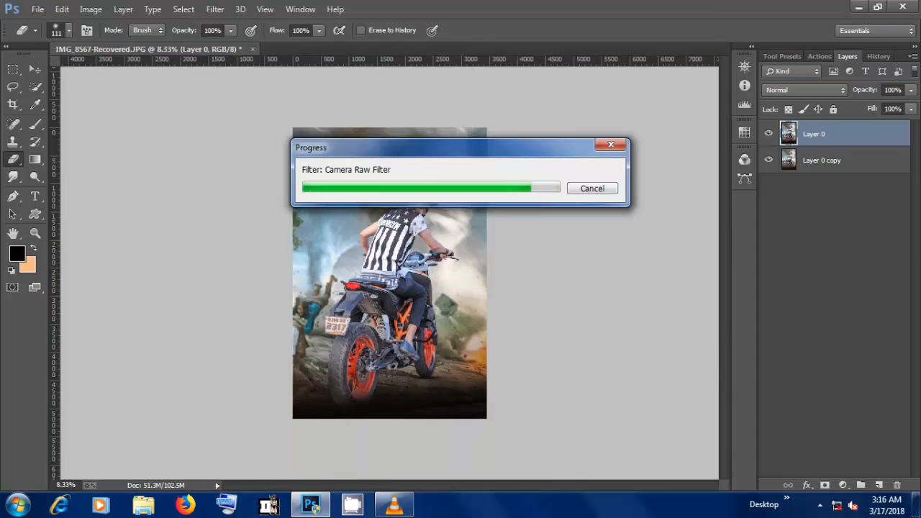
- Compare the graded layer with the copy beneath it and inspect the rider's face and upper body up close
click(769, 134)
click(769, 134)
click(769, 133)
click(769, 134)
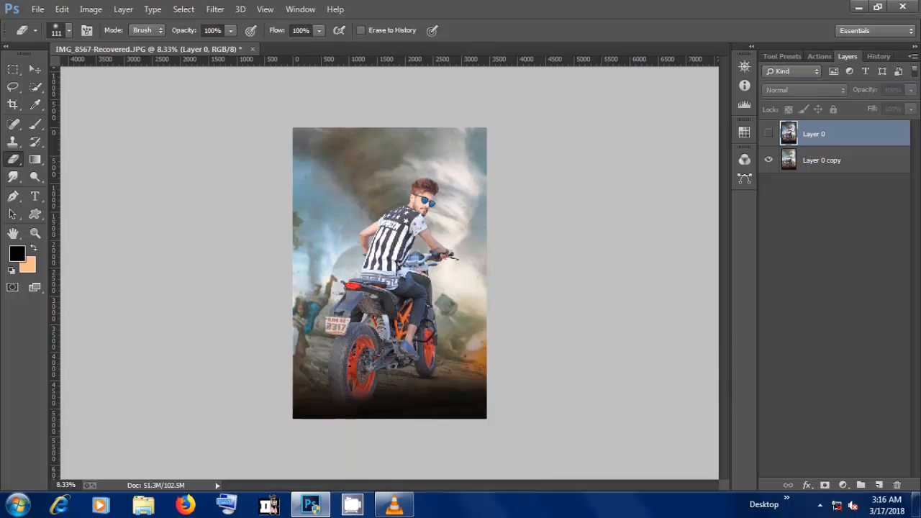
click(769, 134)
key(ctrl+plus)
key(ctrl+plus)
key(ctrl+plus)
key(ctrl+plus)
drag(432, 165, 400, 388)
drag(487, 214, 466, 257)
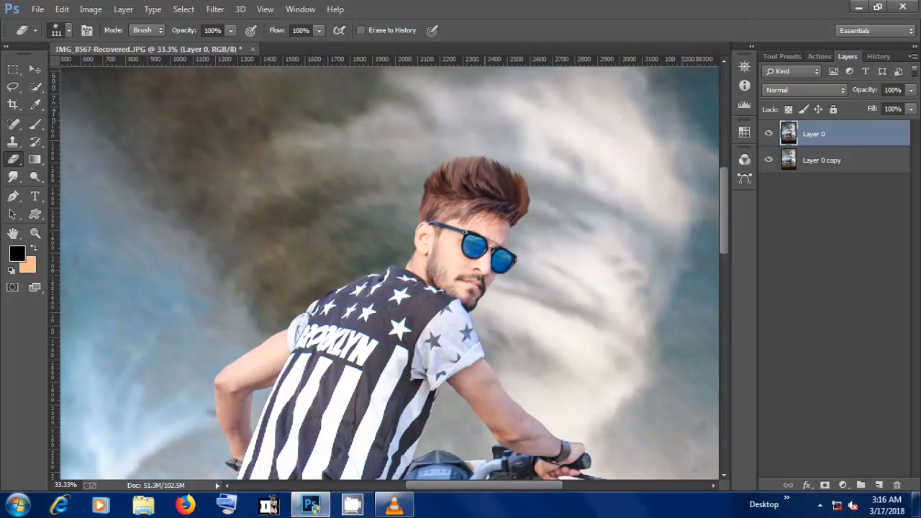
key(ctrl+minus)
key(ctrl+minus)
- Flatten the image and add a new empty layer above the background
right_click(821, 160)
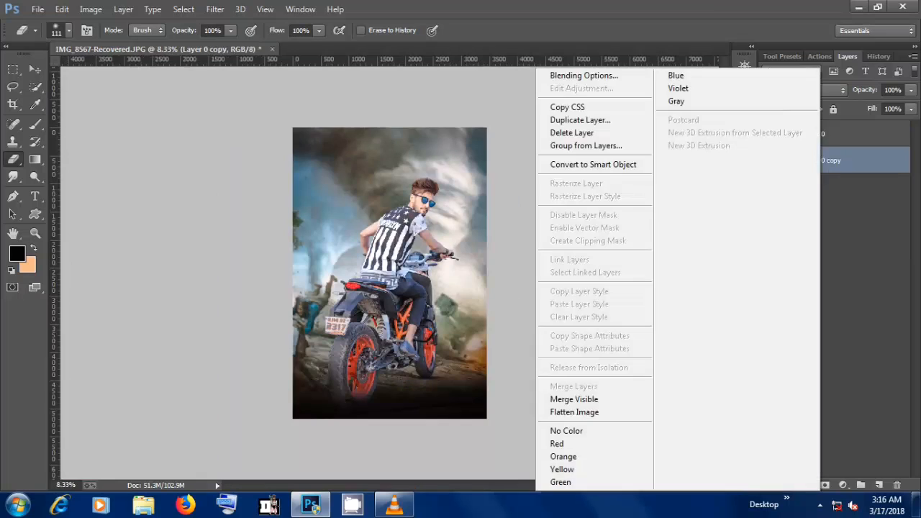
click(574, 411)
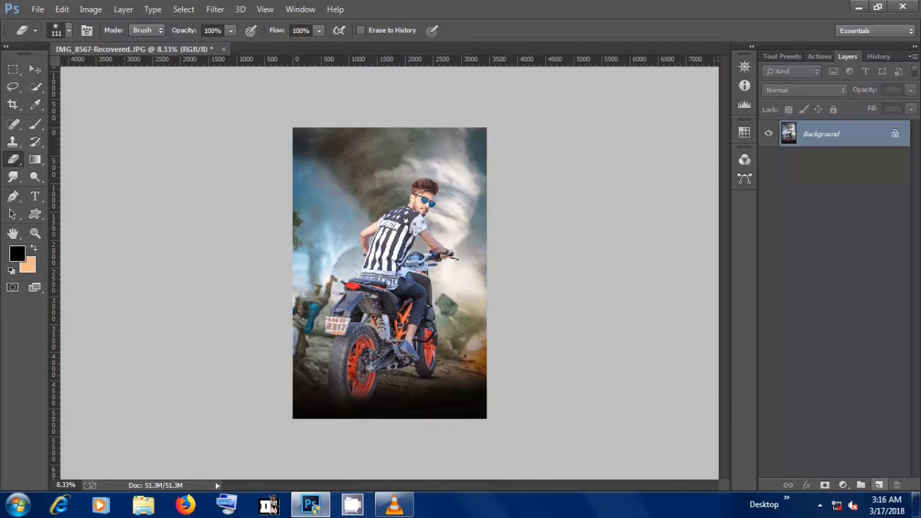
click(878, 486)
- Set the Brush foreground colour to yellow #ffc600 and paint a small soft dab in the sky above the rider
click(35, 124)
click(18, 253)
click(785, 170)
drag(805, 246, 805, 313)
click(788, 163)
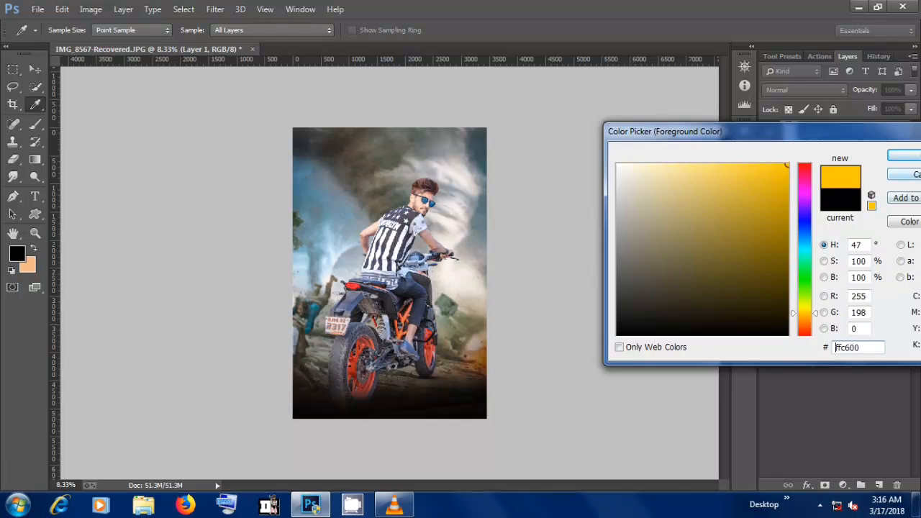
key(Return)
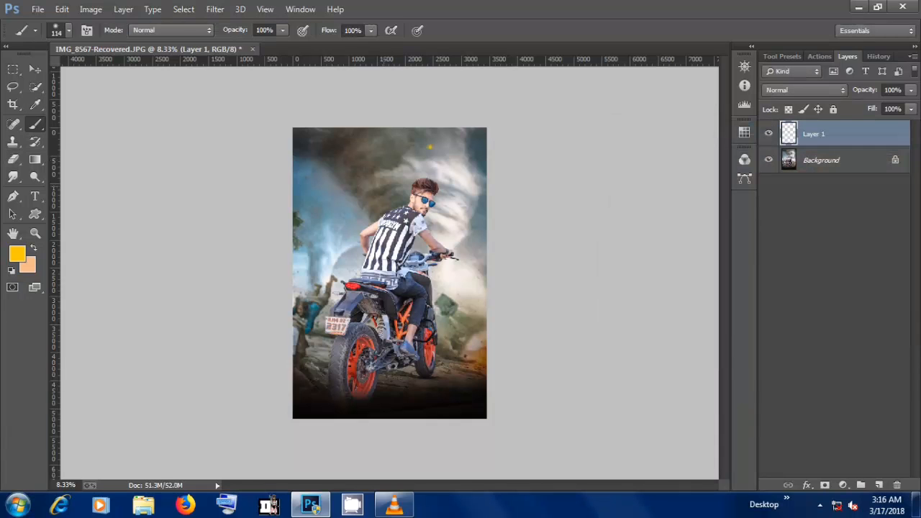
- Scale the yellow dab up into a large glow and move it to the image's lower right edge
key(v)
mouse_move(430, 146)
mouse_down()
mouse_move(493, 242)
mouse_move(596, 290)
mouse_move(587, 280)
mouse_up()
key(Return)
drag(526, 198, 538, 342)
- Set the glow layer's blending mode to Screen and nudge the glow slightly
click(804, 90)
click(795, 213)
drag(536, 306, 538, 297)
- Shift the glow layer's Hue to -23 with a Hue/Saturation adjustment
click(90, 9)
mouse_move(113, 39)
click(287, 111)
mouse_move(791, 246)
mouse_down()
mouse_move(765, 246)
mouse_move(775, 246)
mouse_up()
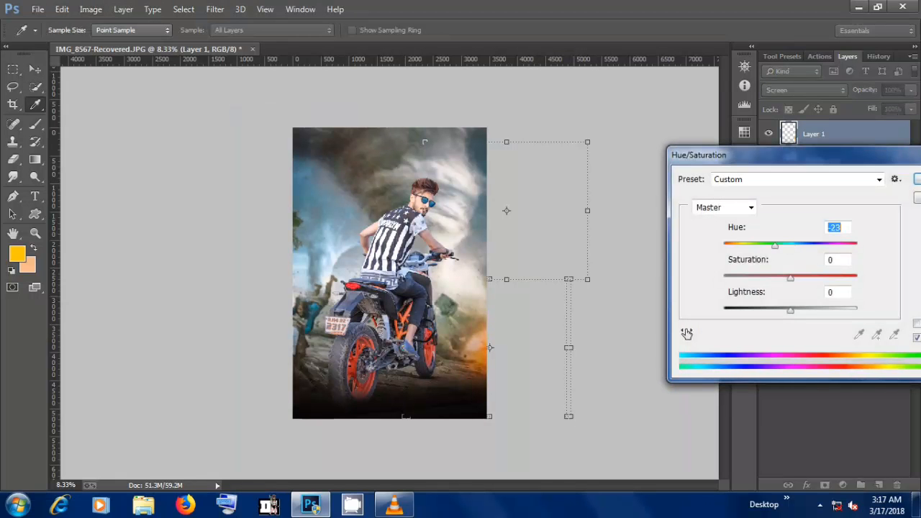
key(Return)
- Move the orange glow up beside the motorcycle's handlebar and compare the image with and without it
drag(554, 348, 497, 256)
drag(500, 293, 501, 293)
click(768, 134)
click(768, 134)
- Duplicate the glow layer, shift the duplicate slightly to the right, and flatten the image
drag(827, 135, 880, 486)
drag(496, 259, 503, 262)
right_click(820, 134)
click(616, 370)
key(ctrl+minus)
key(ctrl+minus)
key(ctrl+plus)
key(ctrl+plus)
key(ctrl+plus)
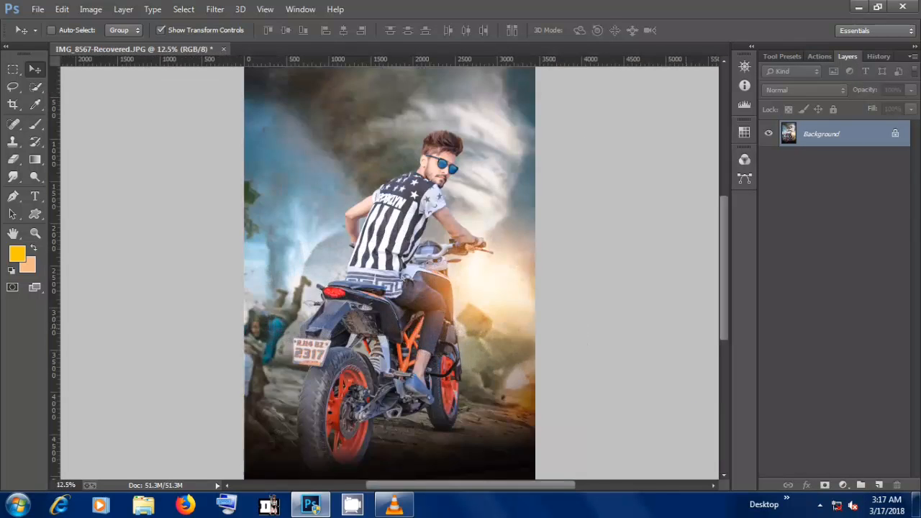
- Open the 378578-flare-1280x720 image, bring it into the motorcycle composite as a new layer, and close the source image
key(ctrl+minus)
click(38, 9)
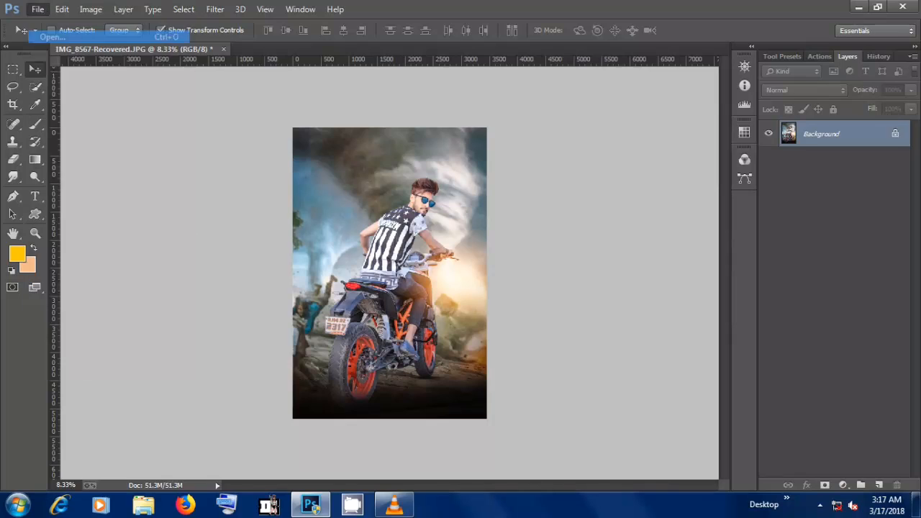
click(54, 37)
click(338, 31)
double_click(390, 215)
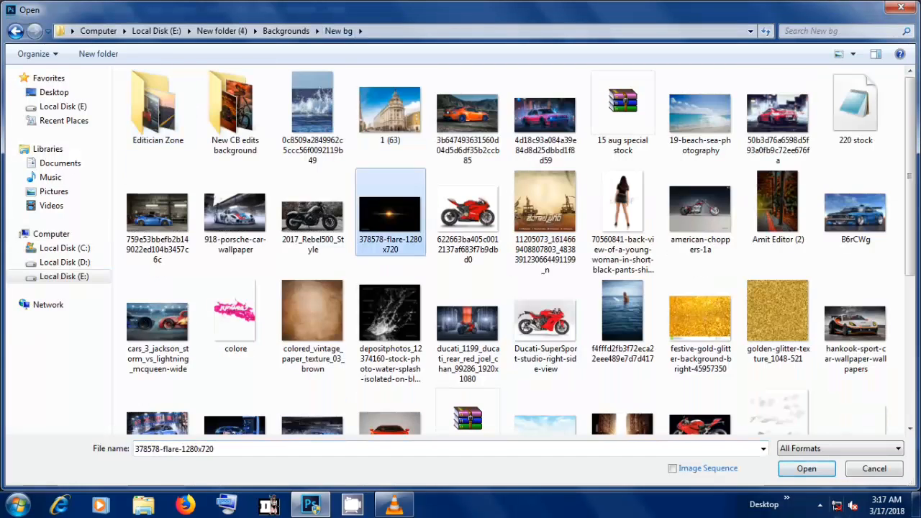
drag(360, 63, 332, 315)
drag(344, 396, 393, 209)
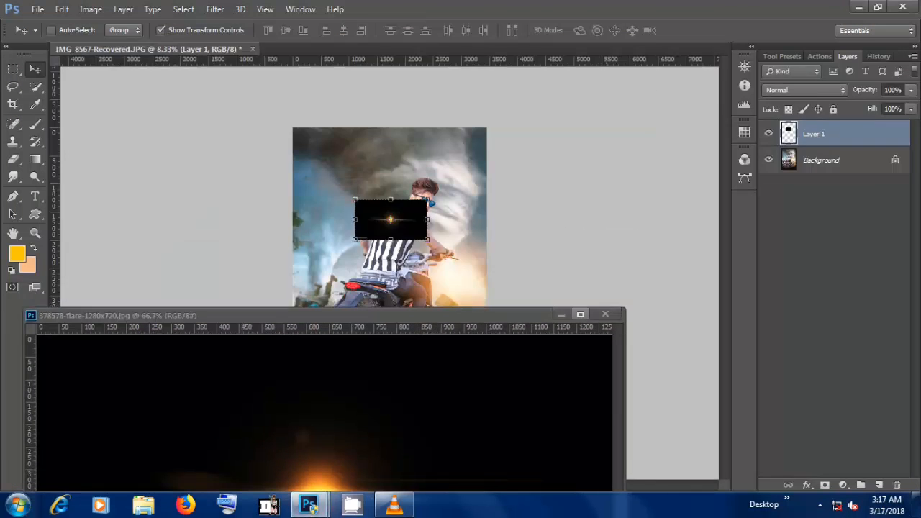
click(605, 314)
- Enlarge the flare image proportionally and set its layer's blending mode to Screen
drag(428, 239, 542, 312)
key(Return)
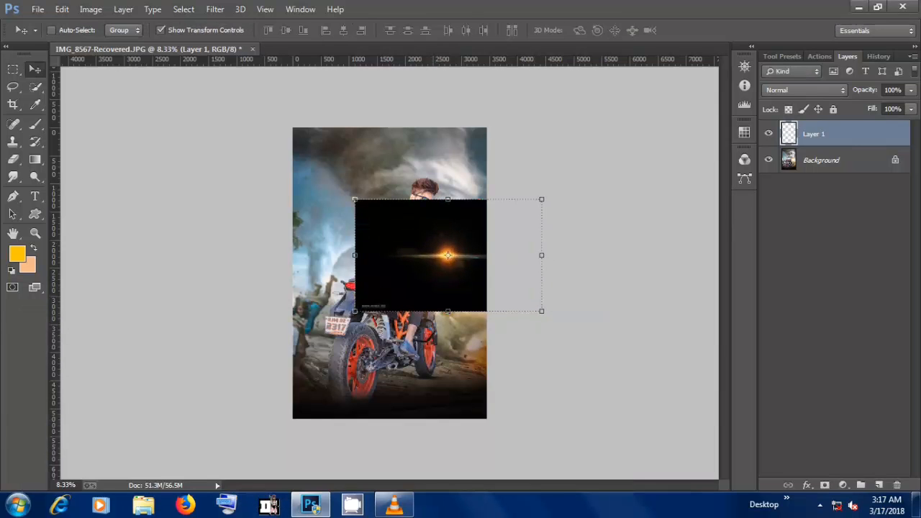
click(804, 90)
click(785, 210)
- Position the flare at the edge of the warm glow, just in front of the rider's knee
drag(472, 280, 435, 332)
drag(378, 293, 382, 295)
drag(388, 307, 484, 313)
right_click(864, 134)
click(619, 399)
key(ctrl+z)
key(e)
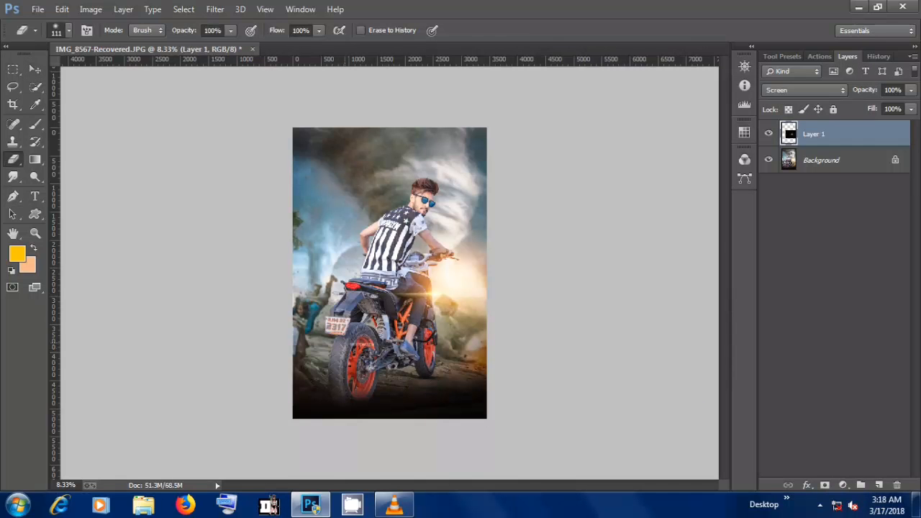
- Flatten the flare layer into the image
right_click(871, 134)
click(624, 412)
key(ctrl+minus)
key(ctrl+minus)
- Sample a light skin tone from the rider's face as the foreground colour and add a new empty layer
key(ctrl+plus)
key(ctrl+plus)
key(ctrl+plus)
key(ctrl+plus)
key(ctrl+plus)
key(ctrl+plus)
key(ctrl+plus)
key(ctrl+plus)
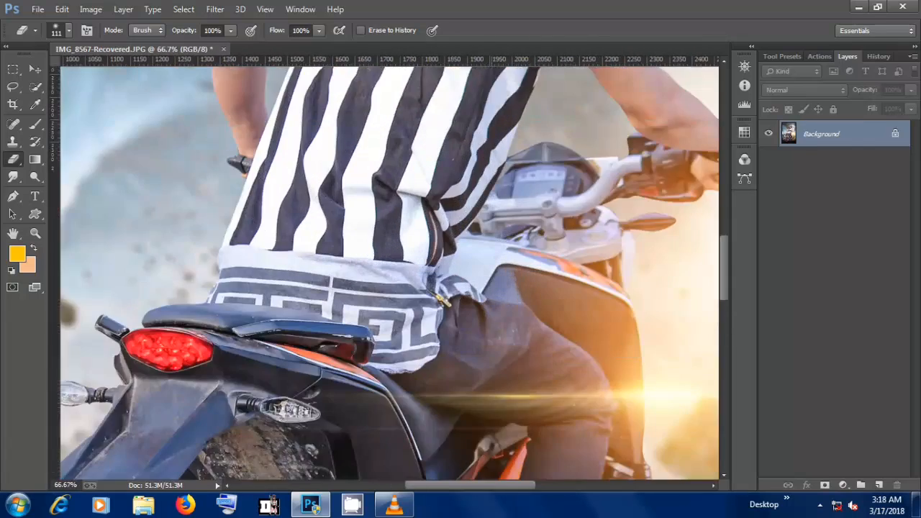
drag(568, 101, 550, 400)
drag(669, 87, 468, 264)
key(ctrl+plus)
click(35, 105)
click(357, 280)
click(35, 124)
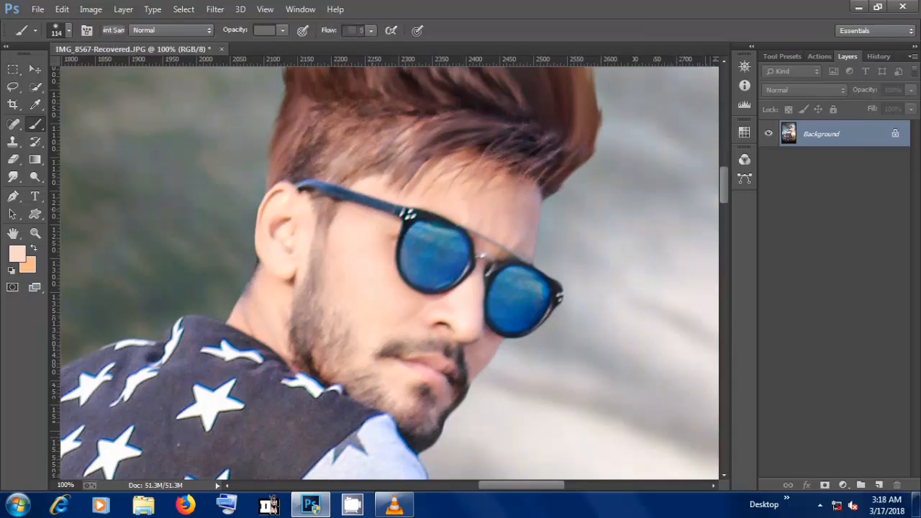
click(879, 486)
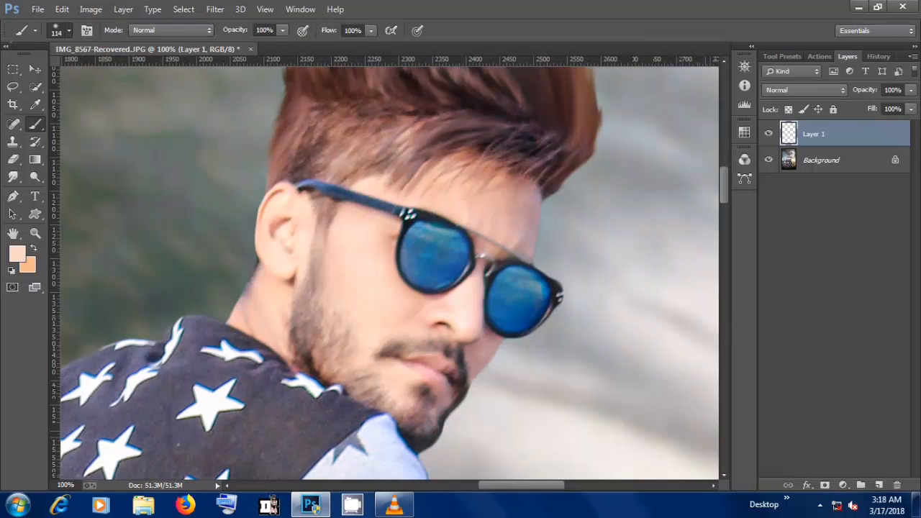
- Paint the skin tone softly over the rider's forehead, cheek, chin and nose with a 43 px brush at 32% opacity
click(68, 31)
click(97, 73)
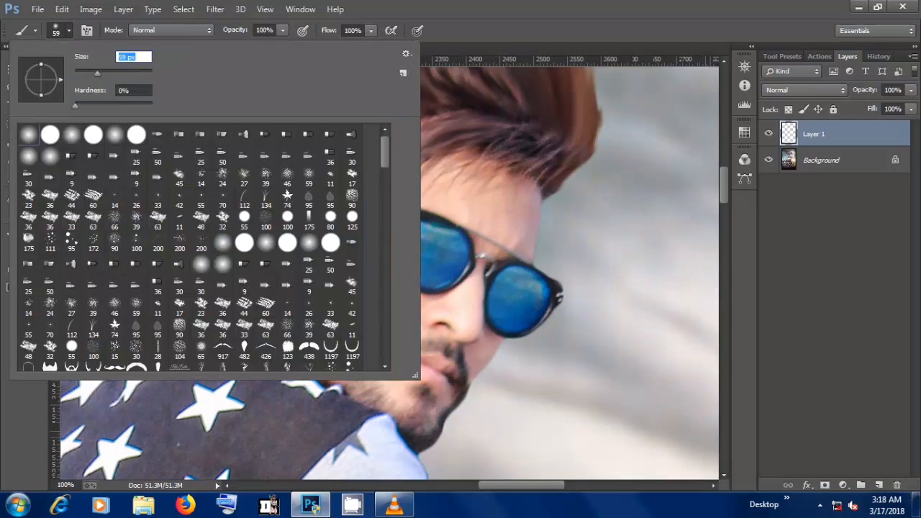
click(283, 30)
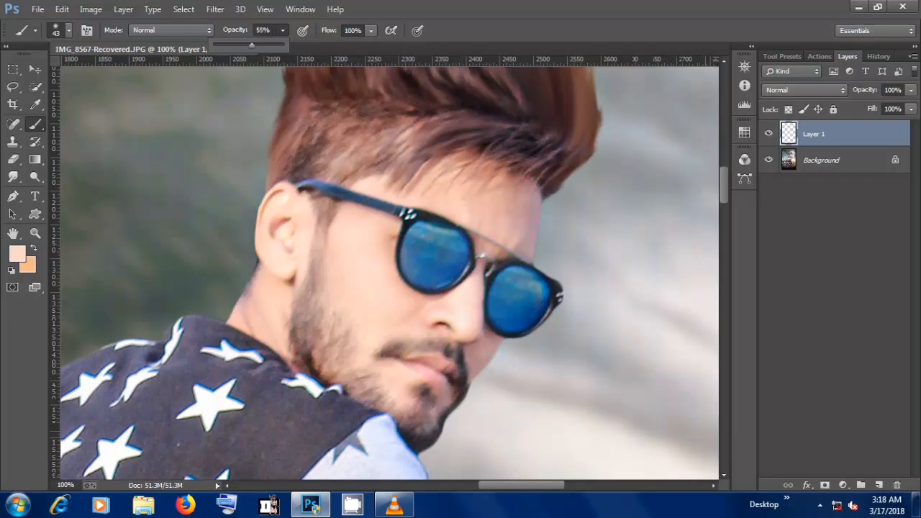
click(389, 205)
mouse_move(389, 204)
mouse_down()
mouse_move(424, 189)
mouse_move(472, 186)
mouse_up()
mouse_move(496, 216)
mouse_down()
mouse_move(522, 241)
mouse_move(529, 205)
mouse_move(493, 172)
mouse_up()
drag(343, 292, 350, 256)
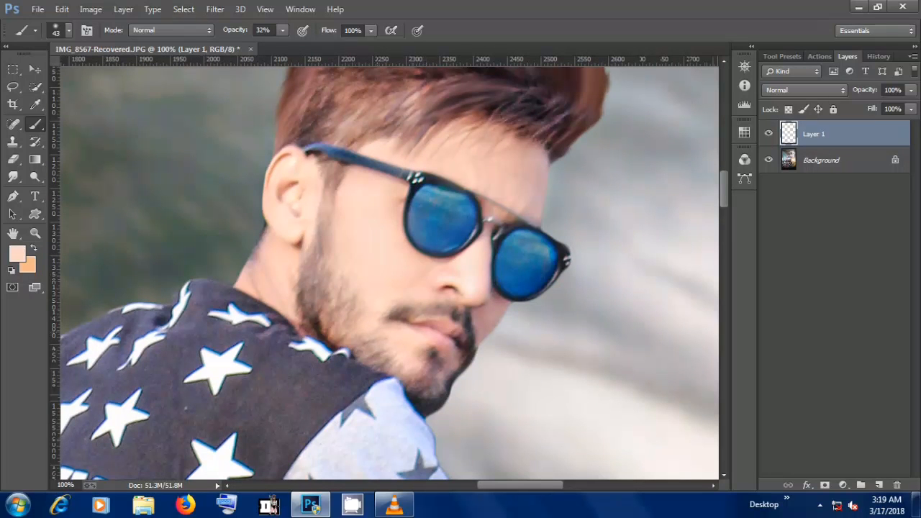
drag(455, 357, 446, 362)
drag(476, 324, 495, 308)
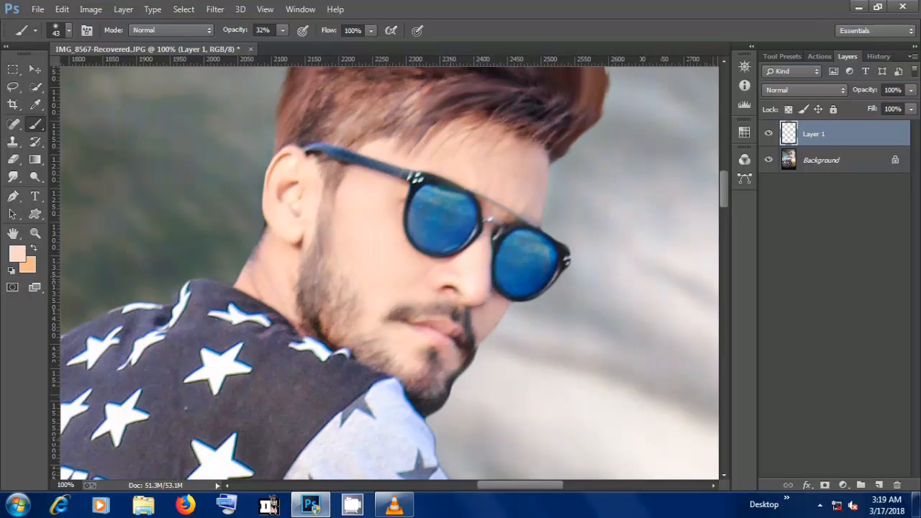
drag(482, 272, 495, 212)
- Examine the retouched face in the whole composition and up close
key(ctrl+minus)
key(ctrl+minus)
key(ctrl+minus)
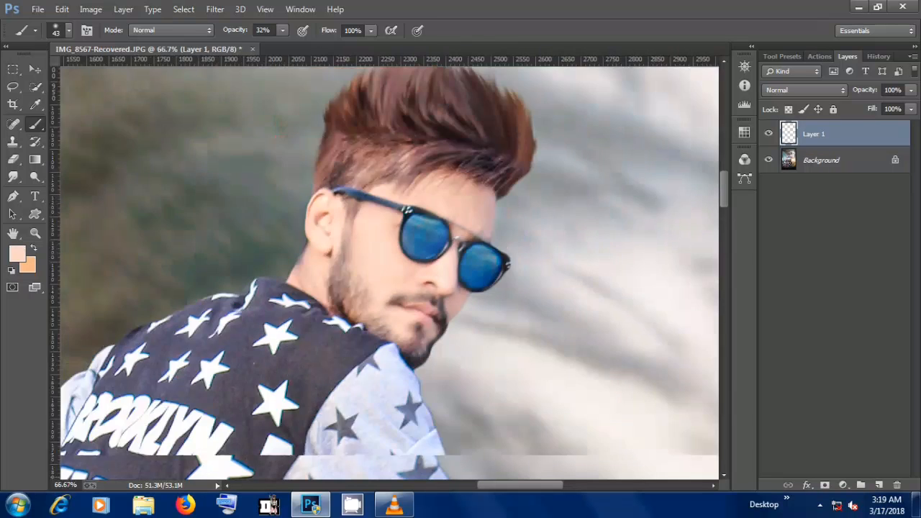
key(ctrl+minus)
key(ctrl+minus)
key(ctrl+minus)
key(ctrl+plus)
key(ctrl+plus)
key(ctrl+plus)
key(ctrl+plus)
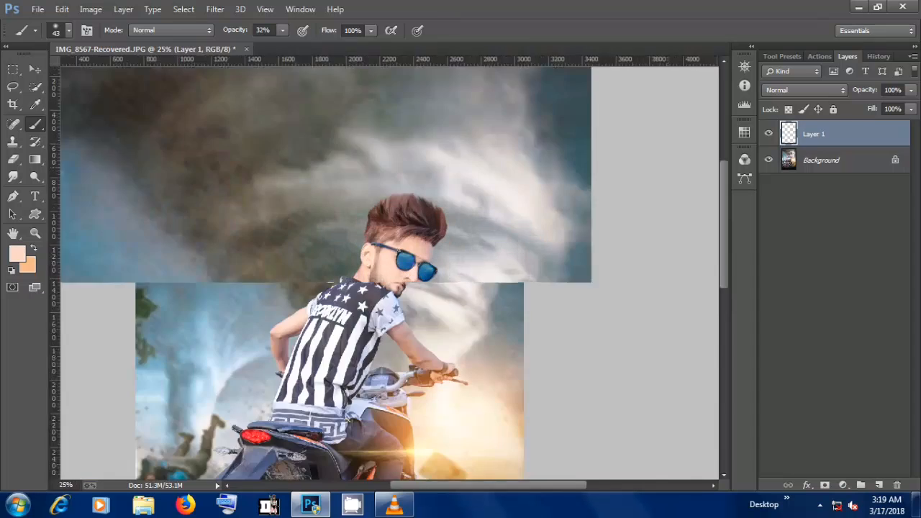
key(ctrl+plus)
key(ctrl+plus)
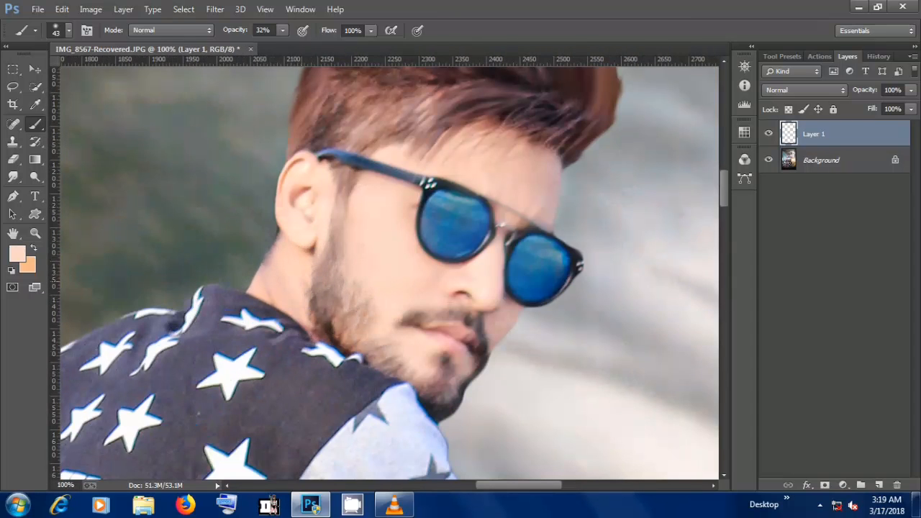
- Lower the skin paint layer's opacity to 62% and flatten the image
click(911, 90)
drag(911, 106, 885, 105)
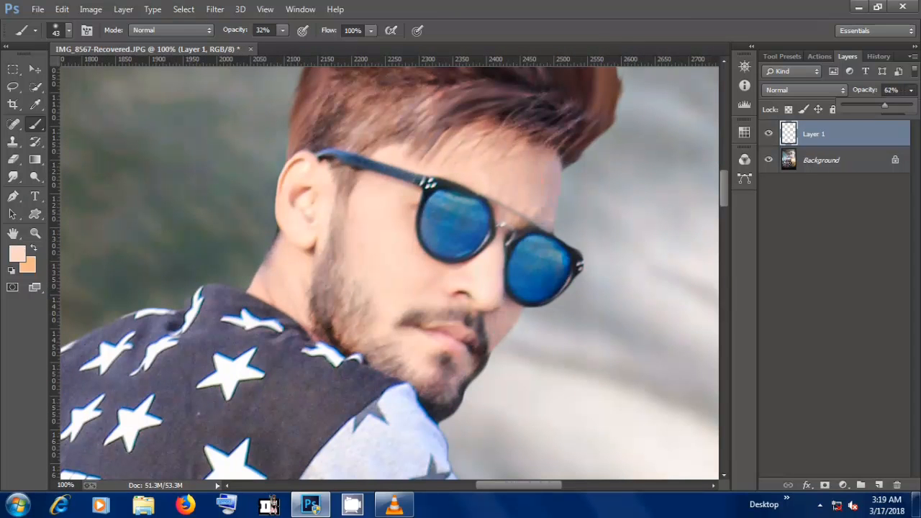
right_click(884, 135)
click(675, 413)
key(ctrl+minus)
key(ctrl+minus)
key(ctrl+minus)
key(ctrl+minus)
key(ctrl+minus)
key(ctrl+minus)
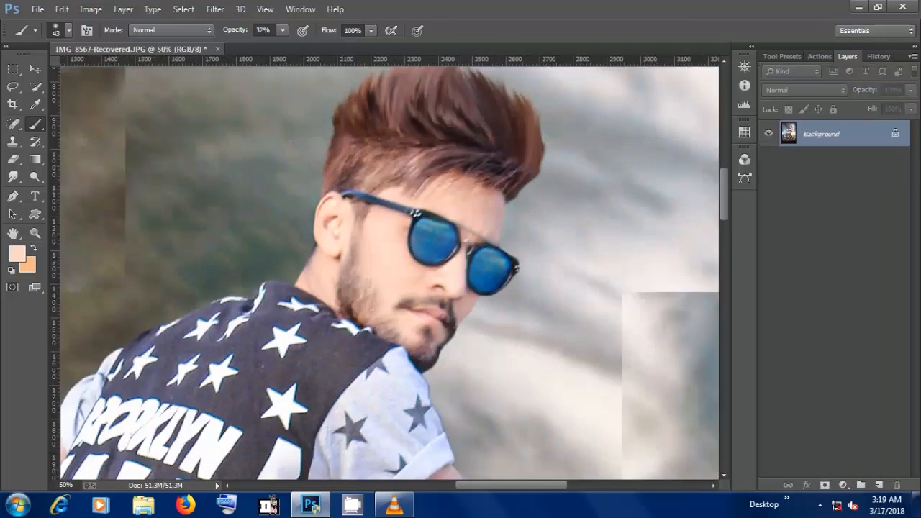
- Trace the sunglass lens nearer the rider's ear with the Pen tool and turn the path into a selection
key(ctrl+plus)
key(ctrl+plus)
key(ctrl+plus)
key(ctrl+plus)
key(ctrl+plus)
key(ctrl+plus)
key(ctrl+plus)
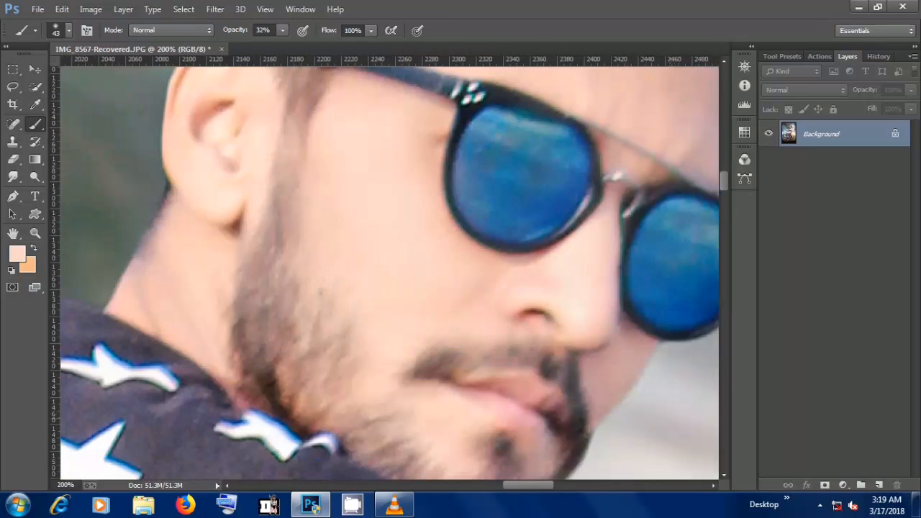
drag(403, 215, 245, 292)
click(13, 197)
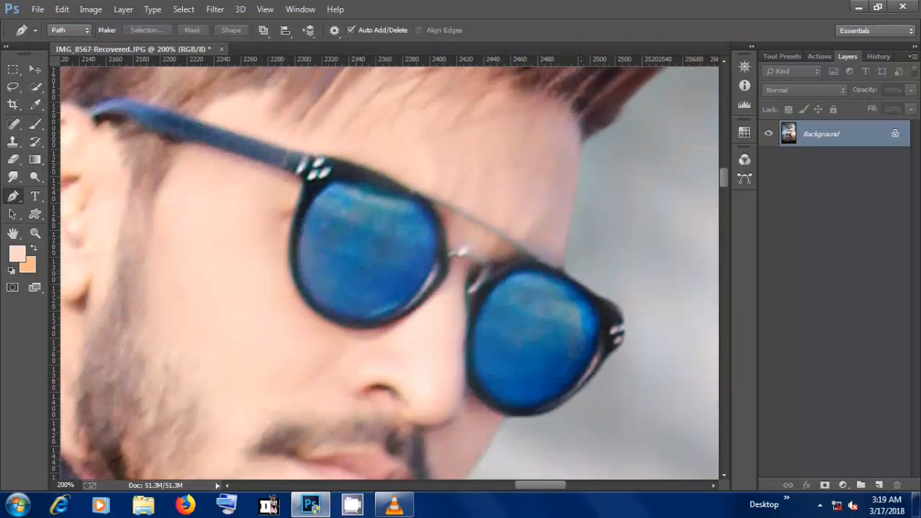
click(320, 307)
drag(296, 259, 295, 236)
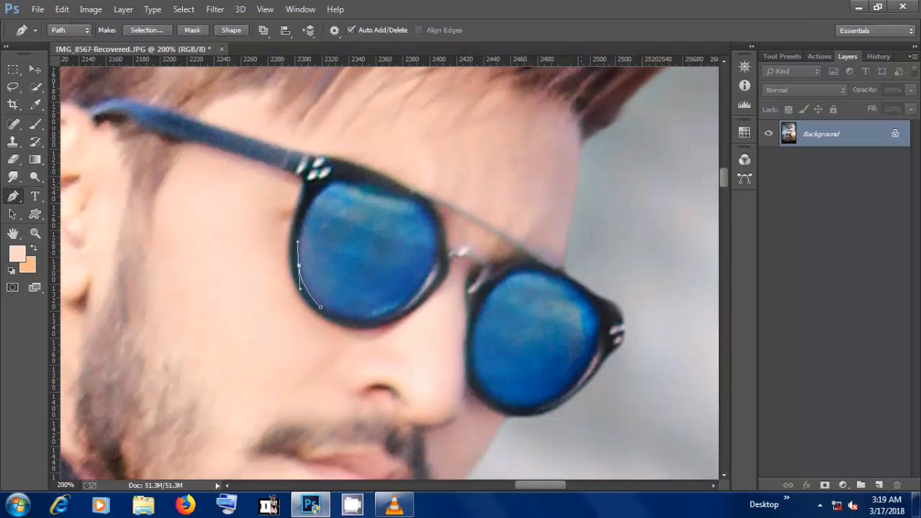
drag(434, 224, 439, 243)
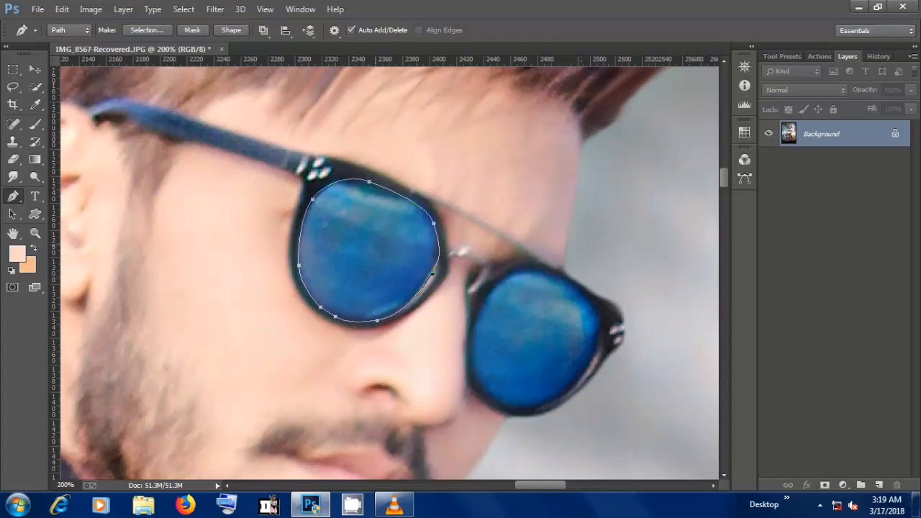
right_click(375, 216)
click(425, 218)
click(530, 142)
- Add a new layer and paint the selected lens with a fully saturated orange at 100% brush opacity
key(b)
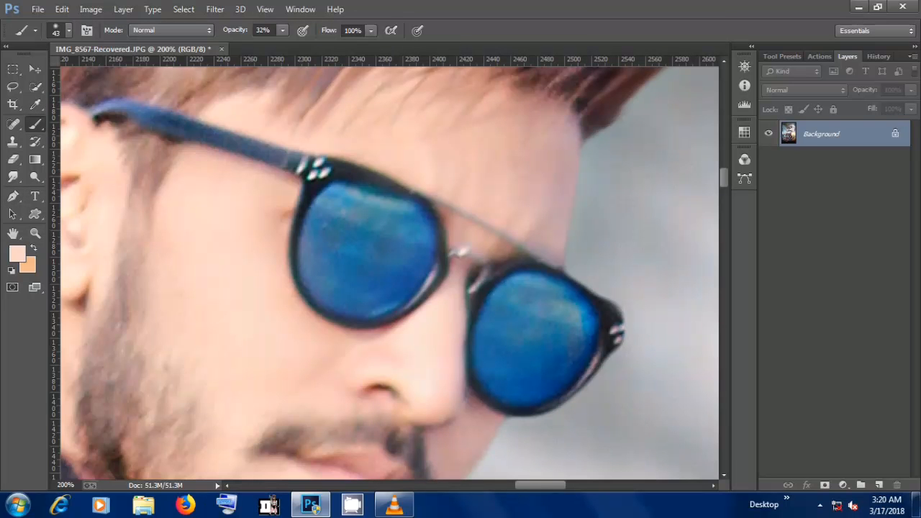
click(879, 486)
click(18, 253)
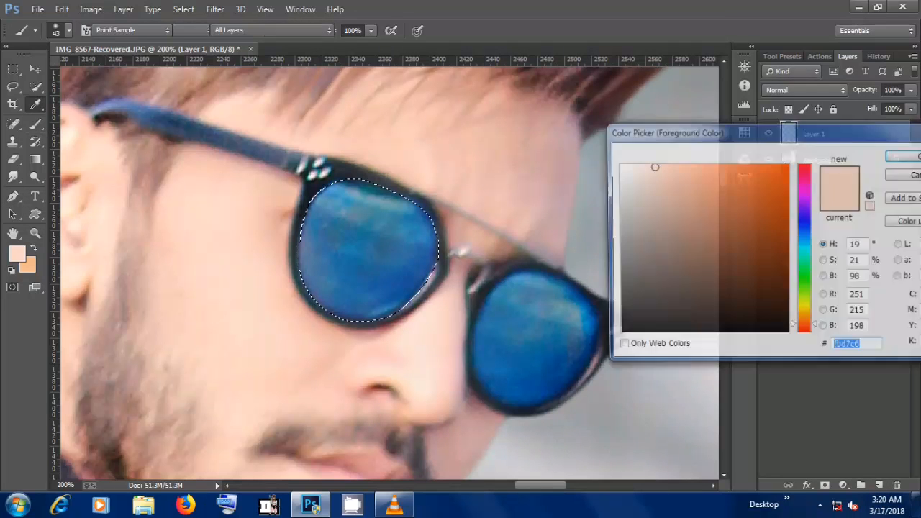
click(788, 165)
click(904, 155)
mouse_move(318, 198)
mouse_down()
mouse_move(321, 295)
mouse_move(381, 303)
mouse_move(428, 231)
mouse_up()
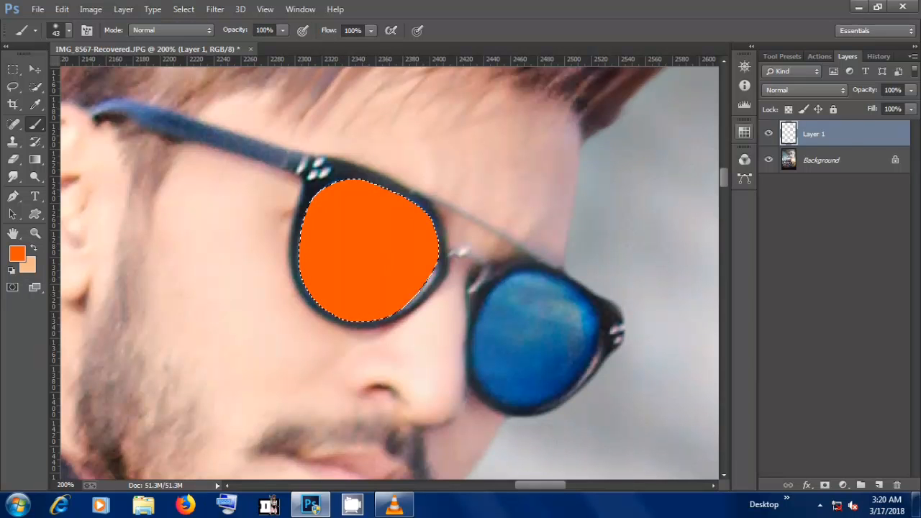
- Try the Overlay and Screen blending modes on the orange lens layer
click(805, 90)
click(774, 265)
click(805, 90)
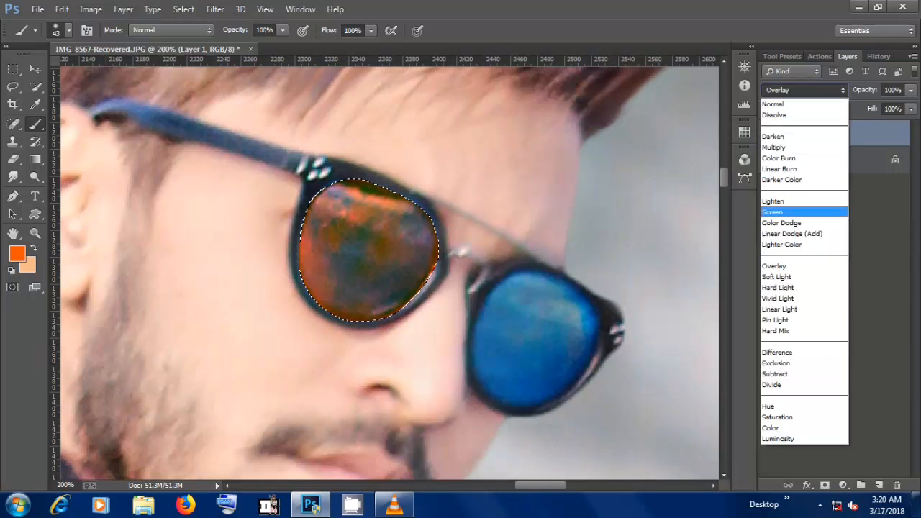
click(773, 213)
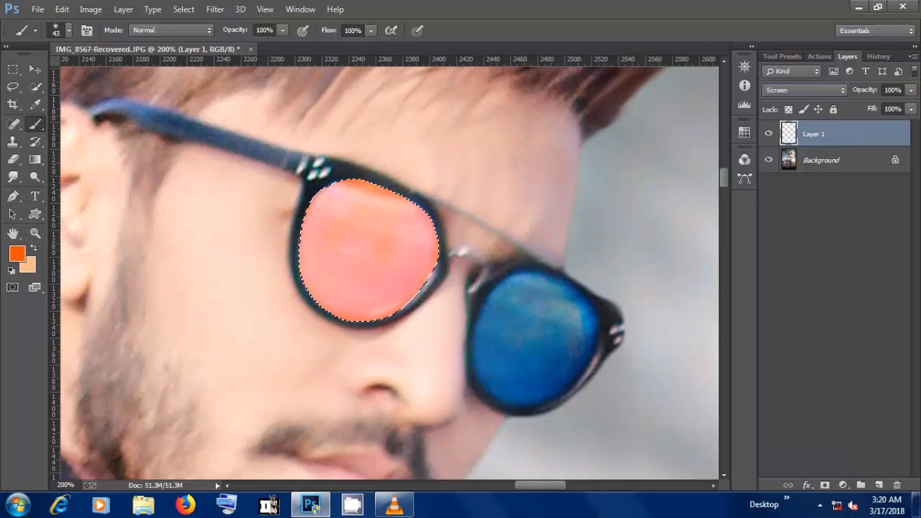
- Set the orange lens layer's blending mode to Color and deselect the lens
click(805, 90)
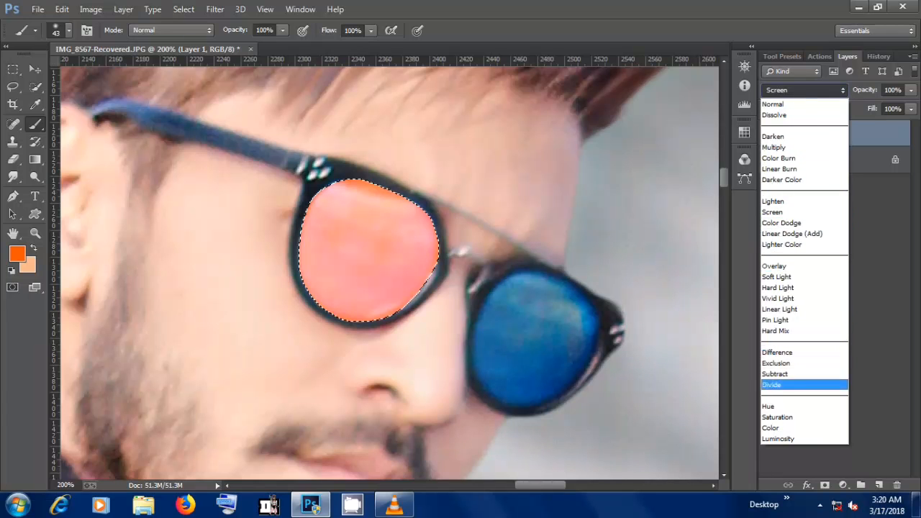
click(771, 428)
click(184, 10)
click(190, 33)
- Trace the remaining blue sunglass lens with a Pen tool path
drag(533, 338, 436, 247)
click(13, 197)
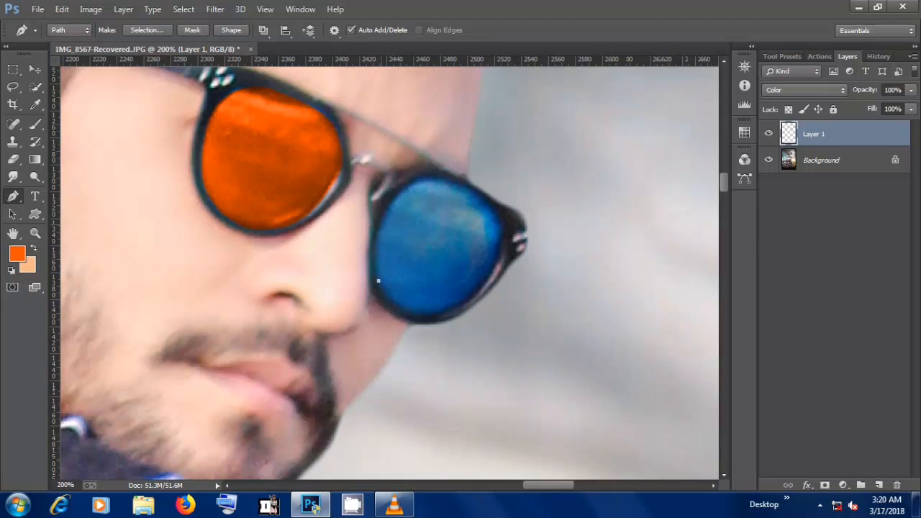
drag(444, 177, 472, 187)
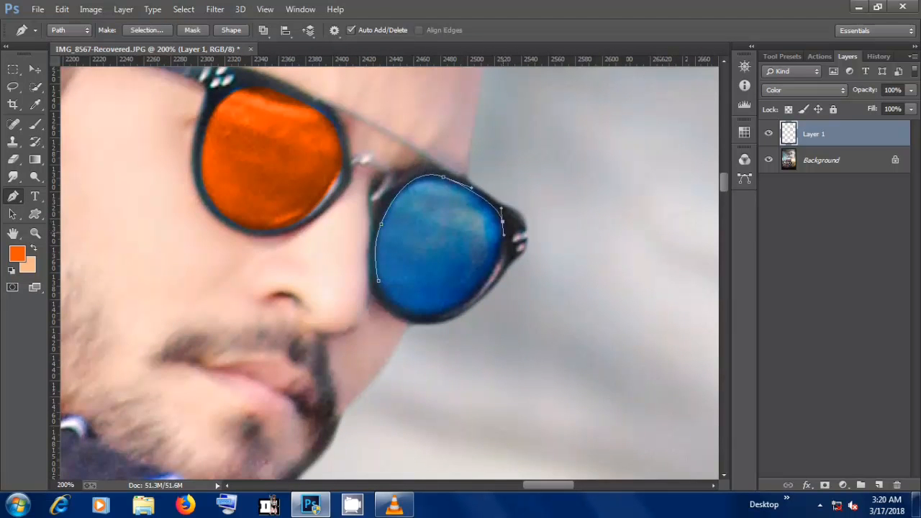
drag(437, 328, 435, 319)
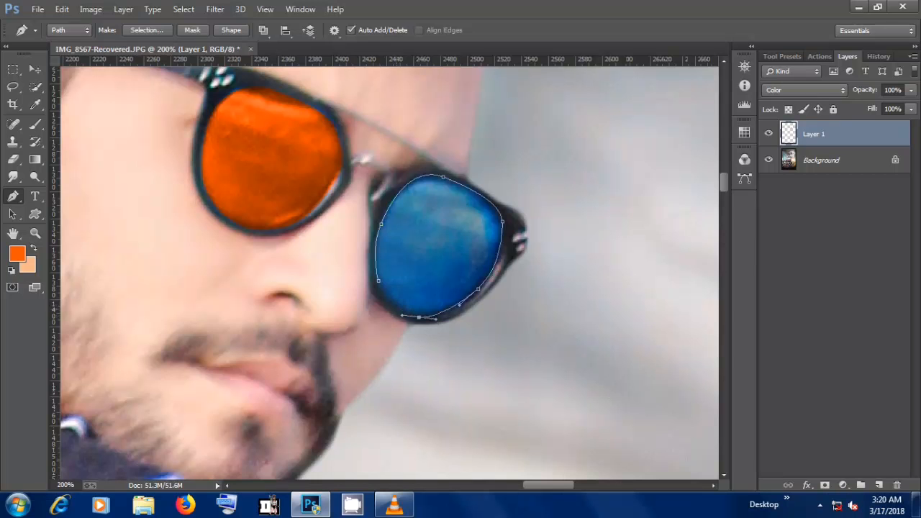
right_click(420, 156)
click(453, 235)
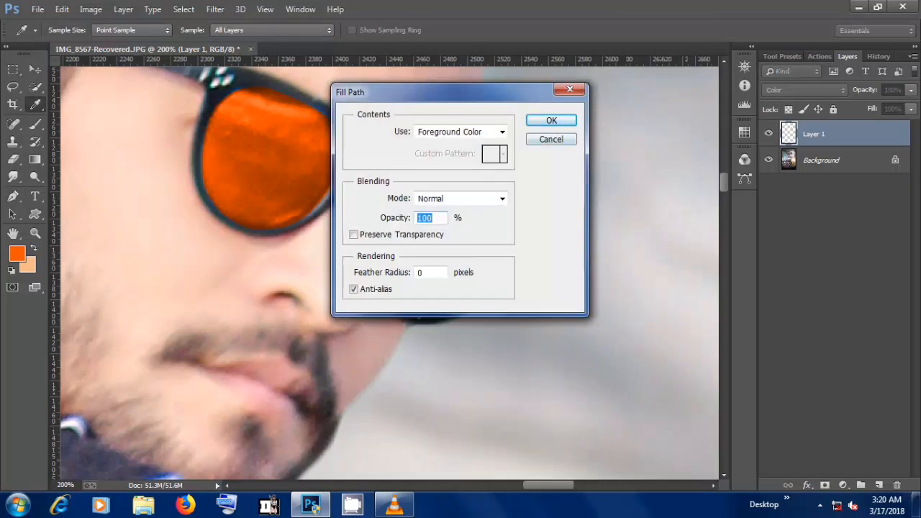
key(Escape)
- Turn the second lens path into a selection, paint it with the same orange, and deselect
right_click(465, 155)
click(503, 218)
key(Return)
key(b)
drag(380, 189, 390, 328)
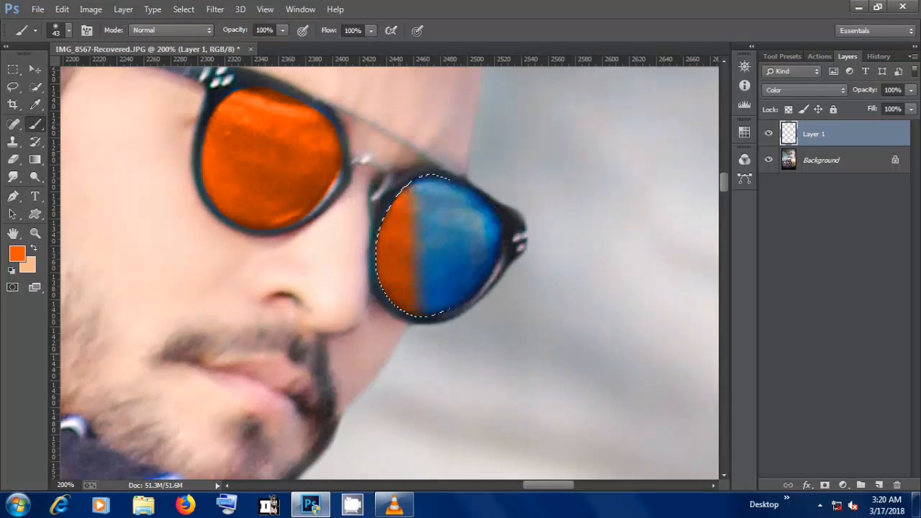
click(185, 9)
click(195, 36)
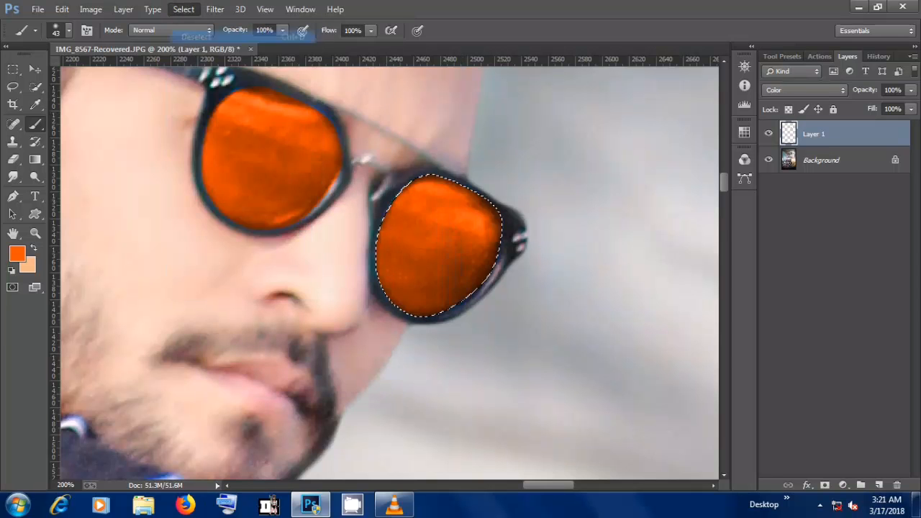
- Examine the orange sunglasses in the context of the whole composition
key(ctrl+minus)
key(ctrl+minus)
key(ctrl+minus)
key(ctrl+minus)
key(ctrl+minus)
key(ctrl+minus)
key(ctrl+minus)
key(ctrl+minus)
key(ctrl+plus)
key(ctrl+plus)
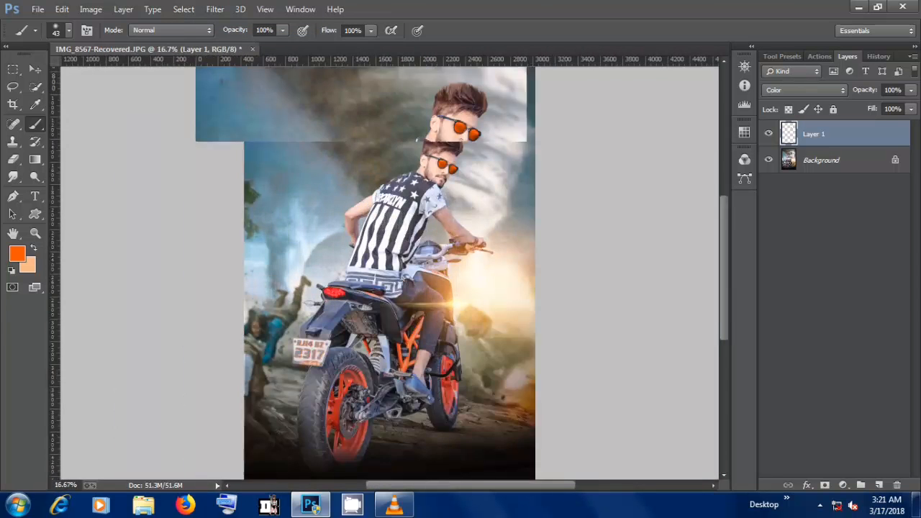
drag(389, 216, 394, 266)
click(91, 9)
mouse_move(111, 43)
click(267, 59)
click(753, 212)
click(896, 93)
- Load the orange lens layer's shape as a selection and flatten the image
ctrl+click(789, 134)
right_click(822, 156)
click(802, 254)
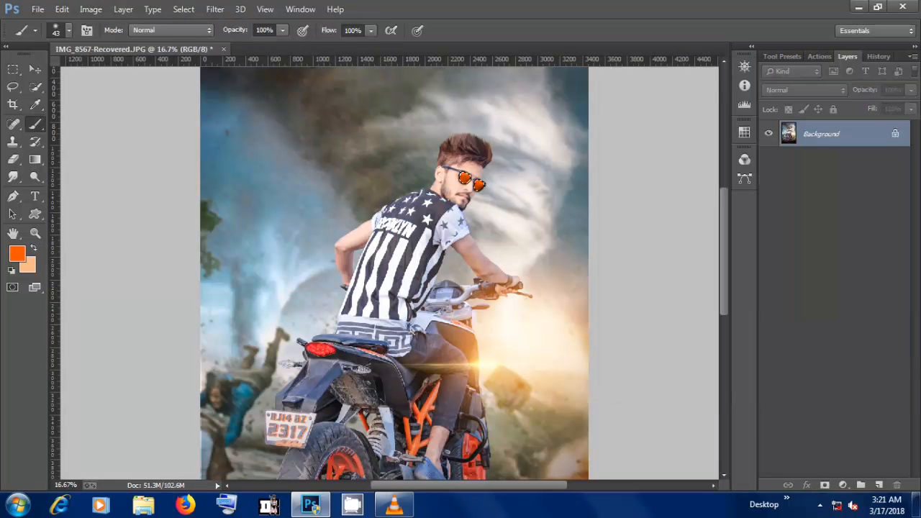
- Convert the background to a normal layer, brighten the selected lenses with a Curves point at input 105, output 155, and deselect
double_click(822, 134)
key(Return)
click(91, 10)
mouse_move(113, 41)
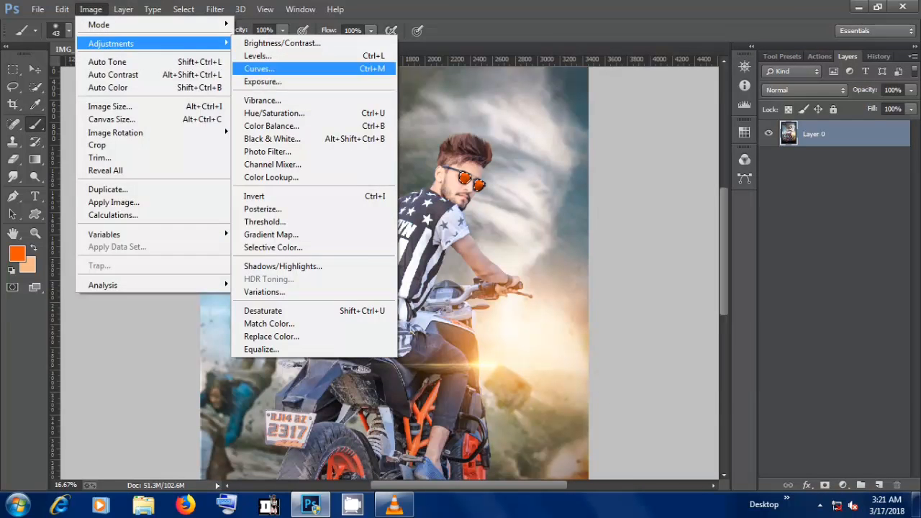
click(267, 67)
drag(750, 215, 738, 194)
click(897, 91)
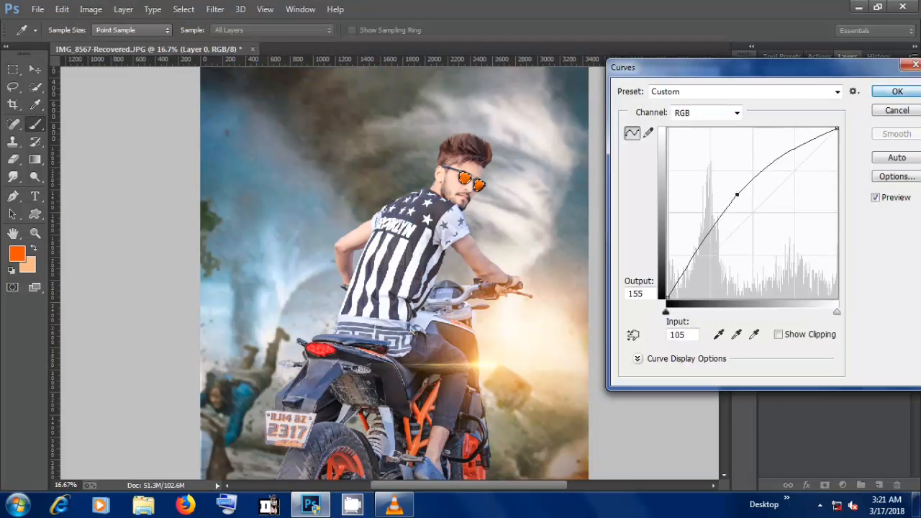
click(184, 10)
click(199, 37)
key(ctrl+minus)
key(ctrl+minus)
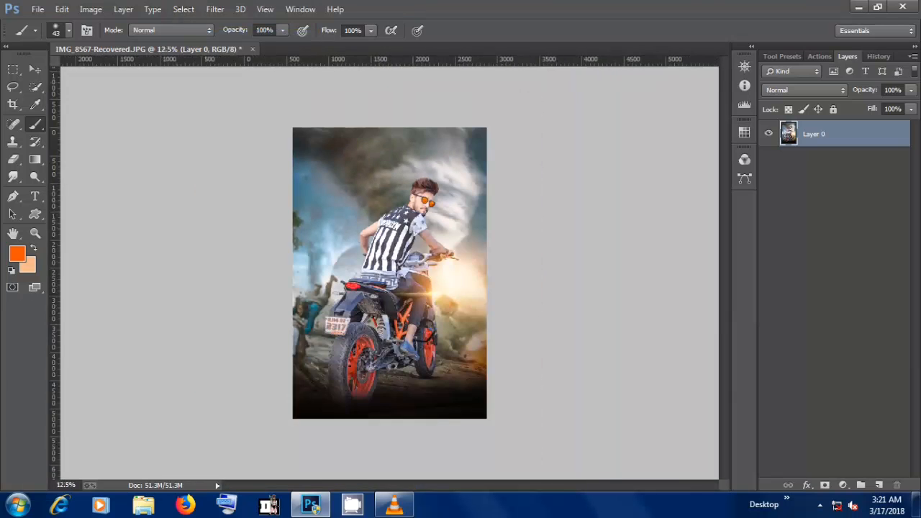
key(ctrl+plus)
key(ctrl+plus)
key(ctrl+plus)
key(ctrl+plus)
drag(368, 274, 287, 444)
click(91, 10)
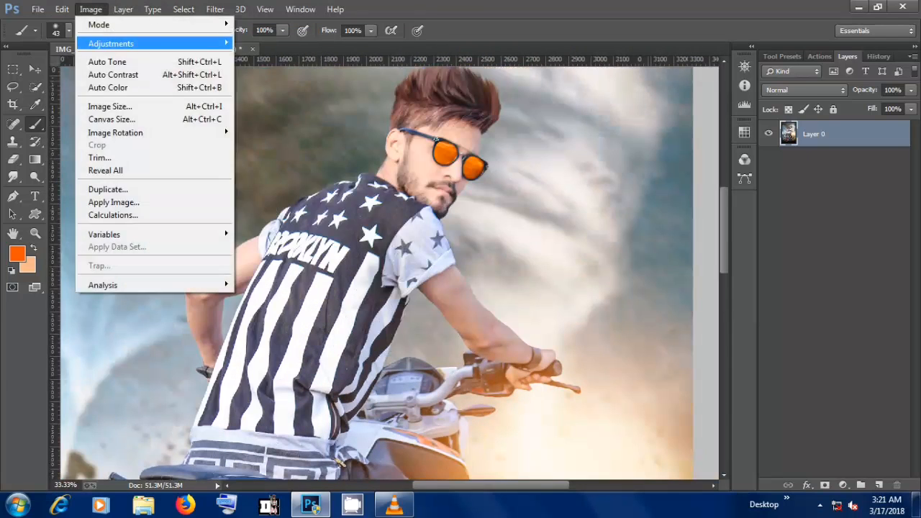
mouse_move(113, 41)
click(267, 111)
mouse_move(790, 245)
mouse_down()
mouse_move(739, 246)
mouse_move(790, 246)
mouse_up()
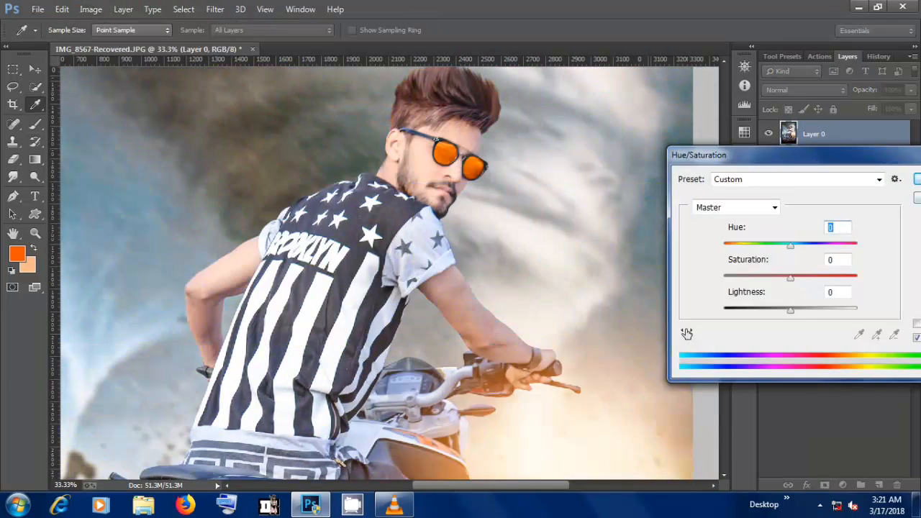
key(Escape)
- Restore the last selection around the sunglass lenses
click(183, 9)
click(199, 50)
click(90, 10)
mouse_move(111, 43)
click(271, 125)
key(Escape)
- Shift the selected lenses' hue slightly towards red with Hue/Saturation, and deselect
click(91, 10)
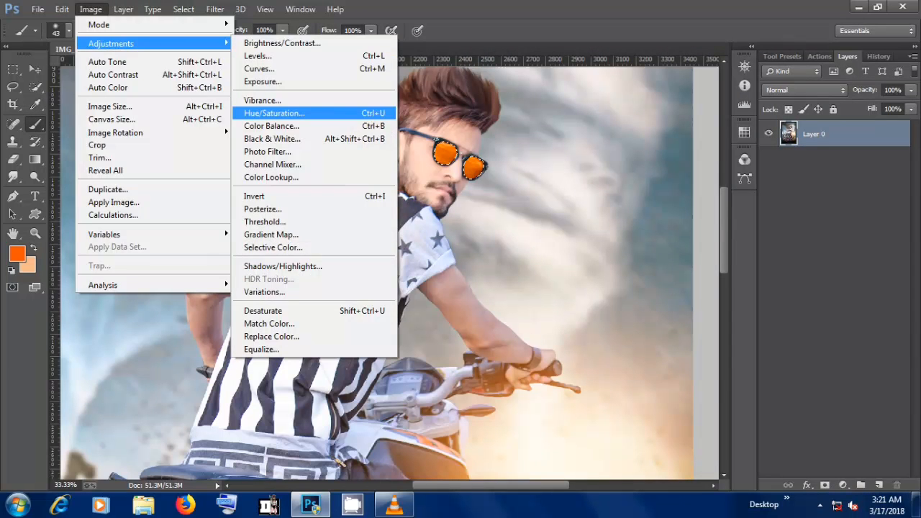
click(267, 113)
mouse_move(790, 245)
mouse_down()
mouse_move(746, 245)
mouse_move(779, 246)
mouse_up()
key(Return)
click(184, 10)
click(200, 36)
key(ctrl+minus)
key(ctrl+minus)
key(ctrl+minus)
key(ctrl+minus)
key(ctrl+plus)
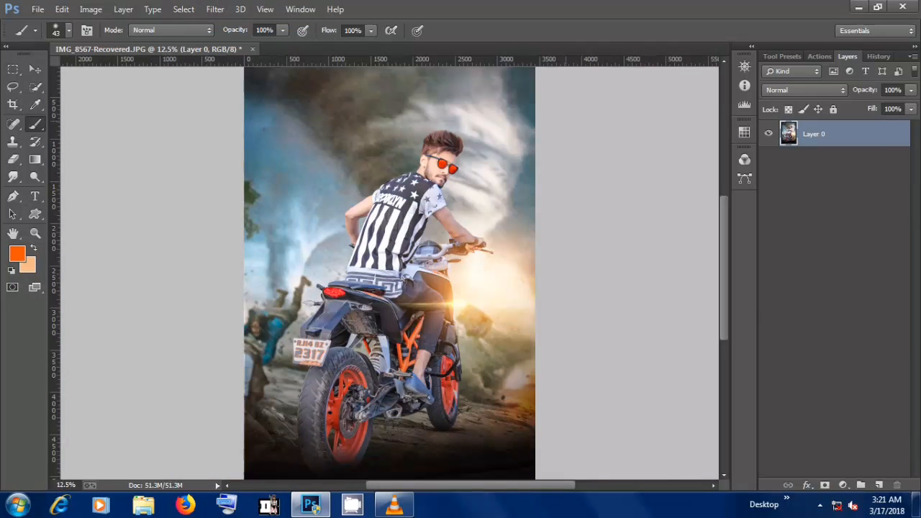
- Reselect the lenses, raise their exposure to +3.79, and deselect
click(184, 10)
click(199, 49)
click(91, 9)
click(259, 80)
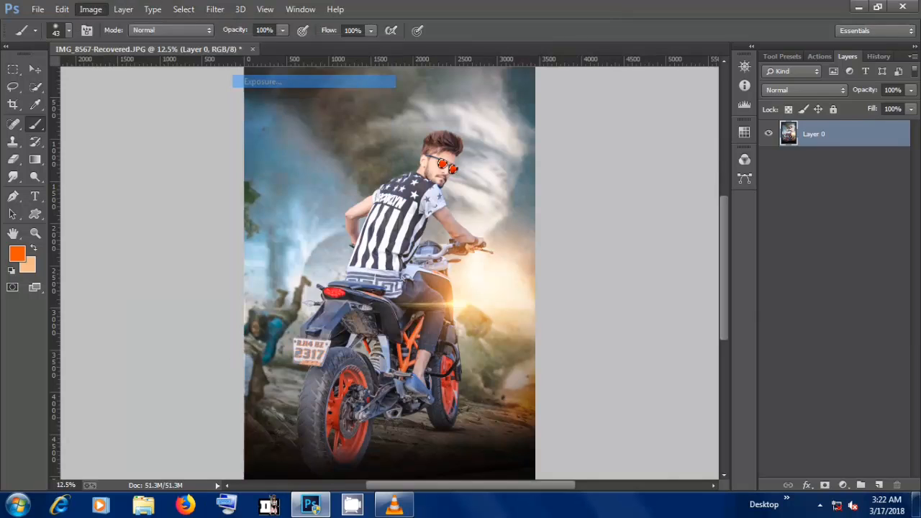
drag(761, 97, 761, 97)
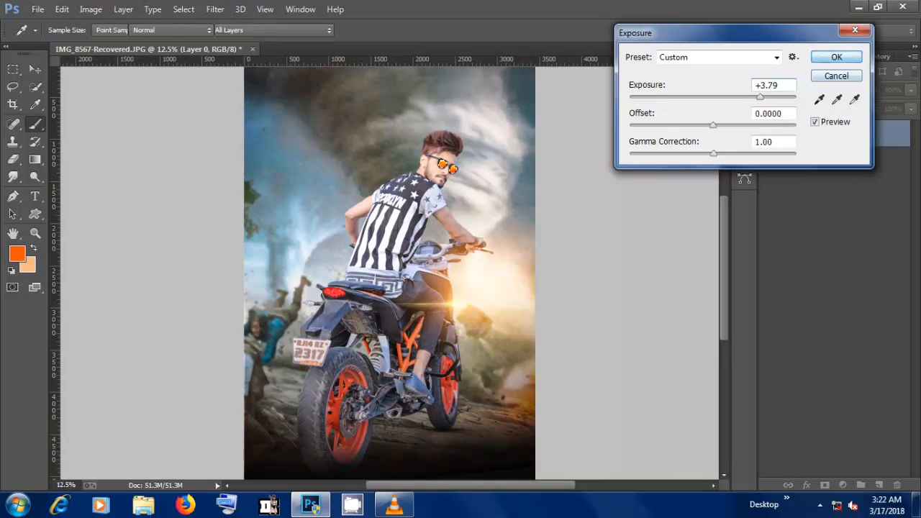
key(Return)
click(184, 10)
click(199, 36)
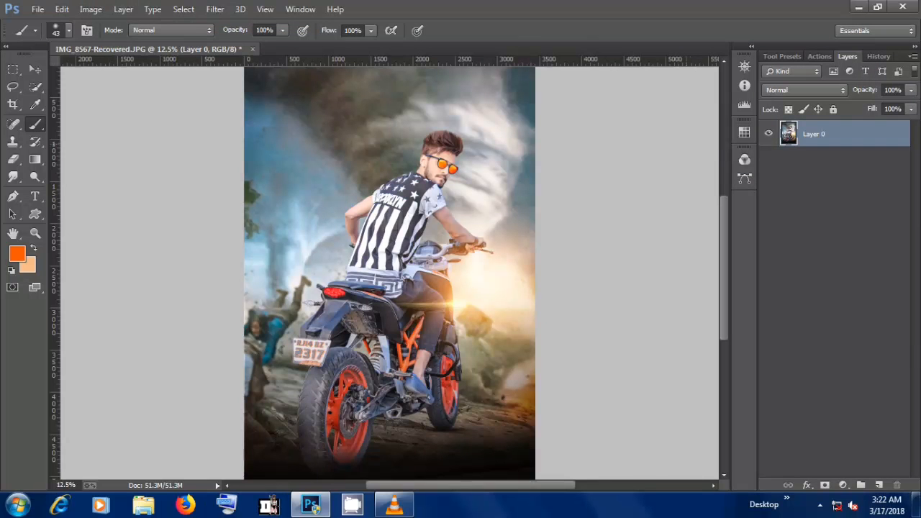
- Duplicate the single image layer
key(ctrl+minus)
key(ctrl+plus)
key(ctrl+minus)
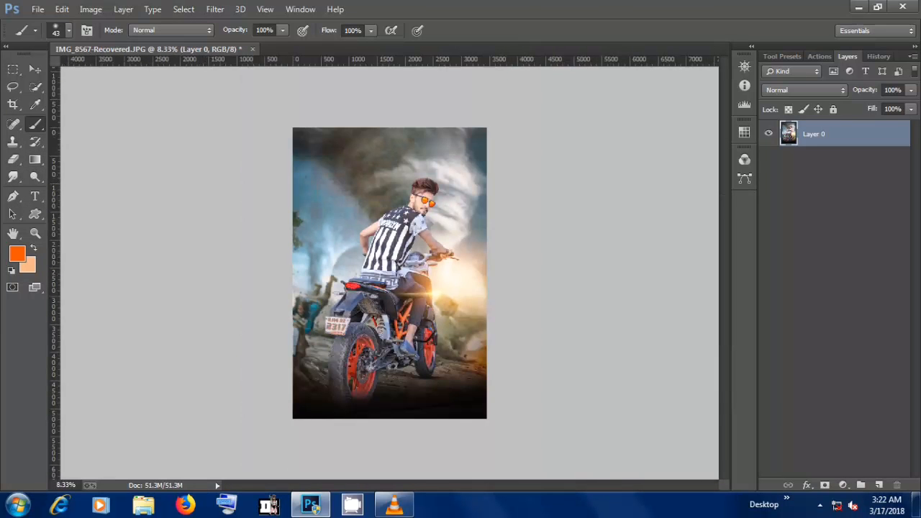
key(ctrl+j)
click(62, 10)
click(90, 10)
mouse_move(123, 41)
click(273, 127)
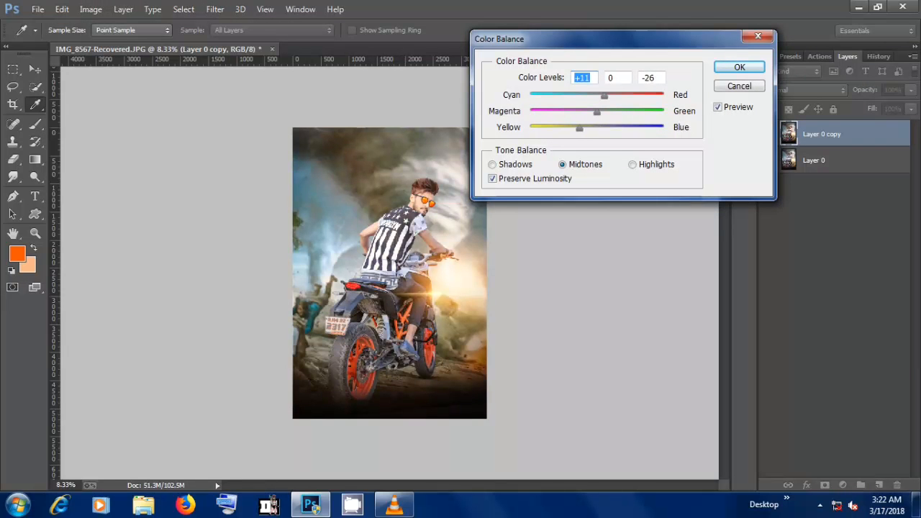
drag(597, 113, 580, 113)
drag(591, 128, 589, 113)
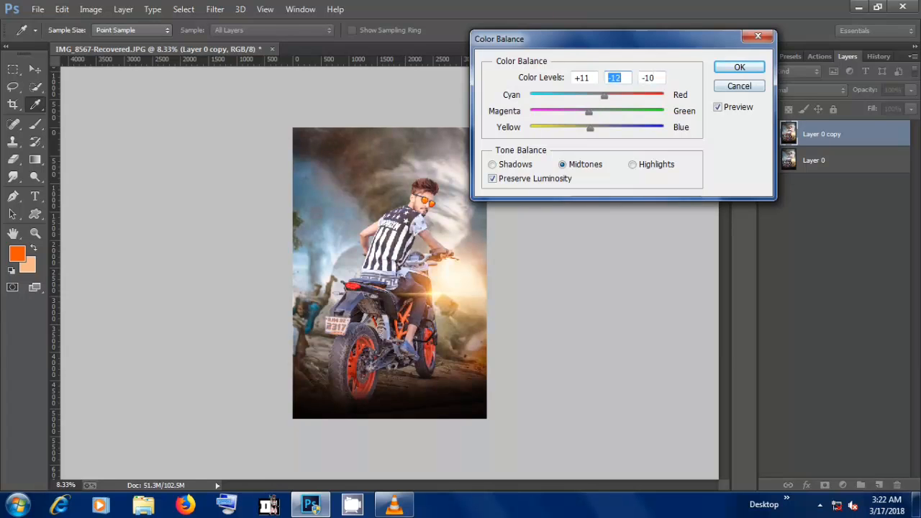
click(739, 85)
- Fine-tune the midtones of the duplicated layer with a Color Balance adjustment
click(62, 9)
mouse_move(91, 9)
mouse_move(110, 43)
click(266, 126)
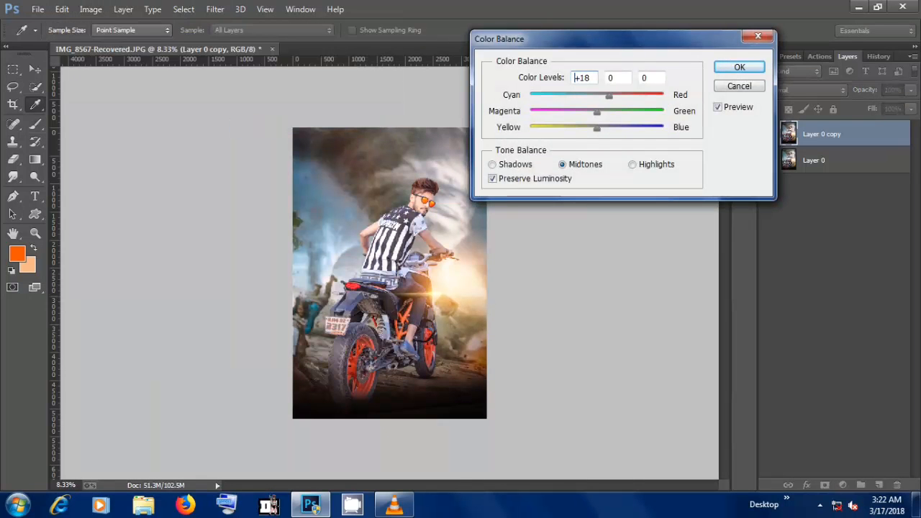
drag(604, 128, 598, 112)
click(740, 67)
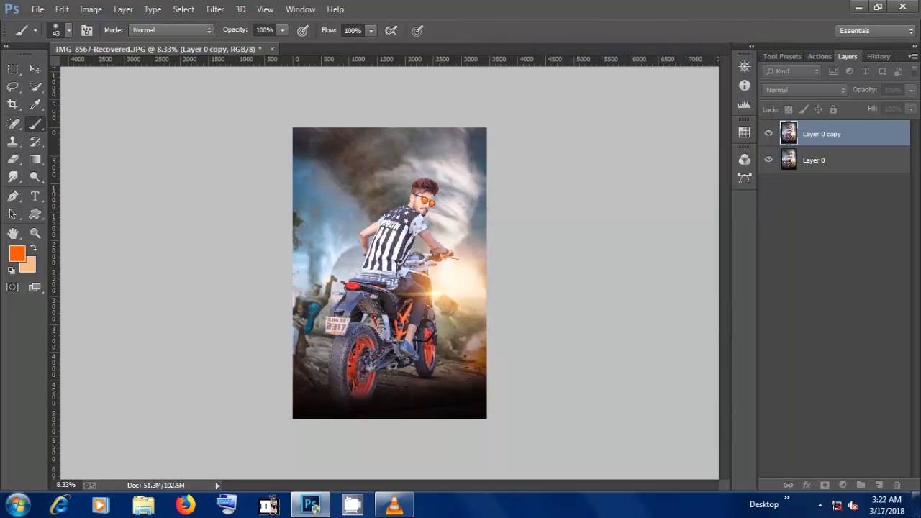
- Compare the adjusted copy with the original layer, and flatten the image
click(769, 134)
click(769, 133)
right_click(863, 134)
click(628, 412)
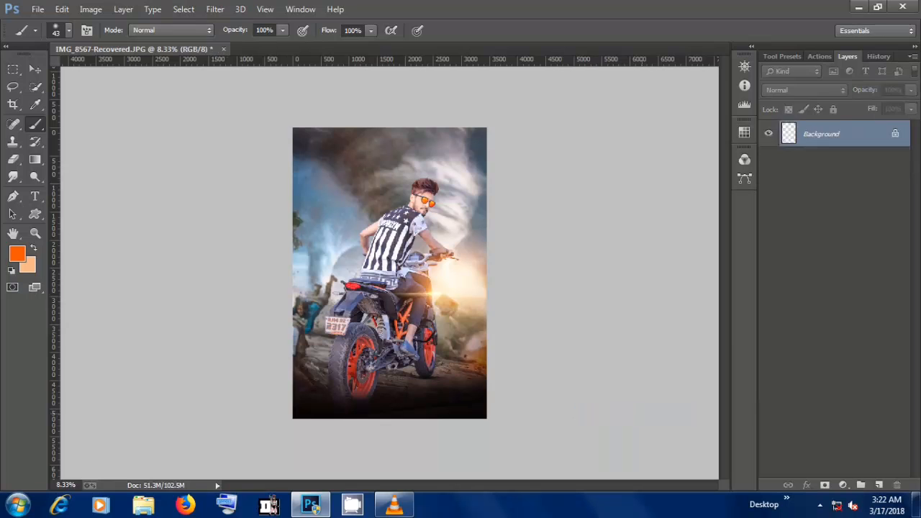
key(ctrl+plus)
key(ctrl+minus)
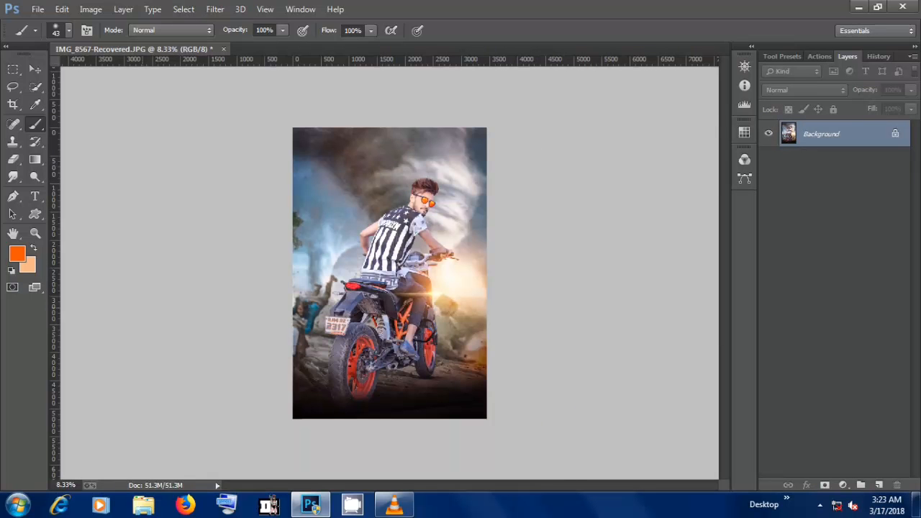
- Open the dirt_charge_png_by_ashrafcrew-d60homh image from the New folder inside Backgrounds
click(38, 8)
click(51, 37)
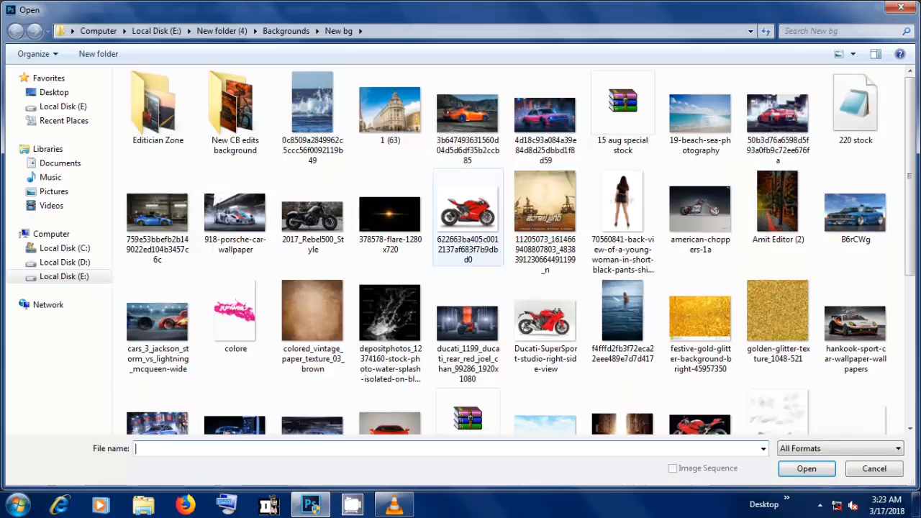
click(286, 31)
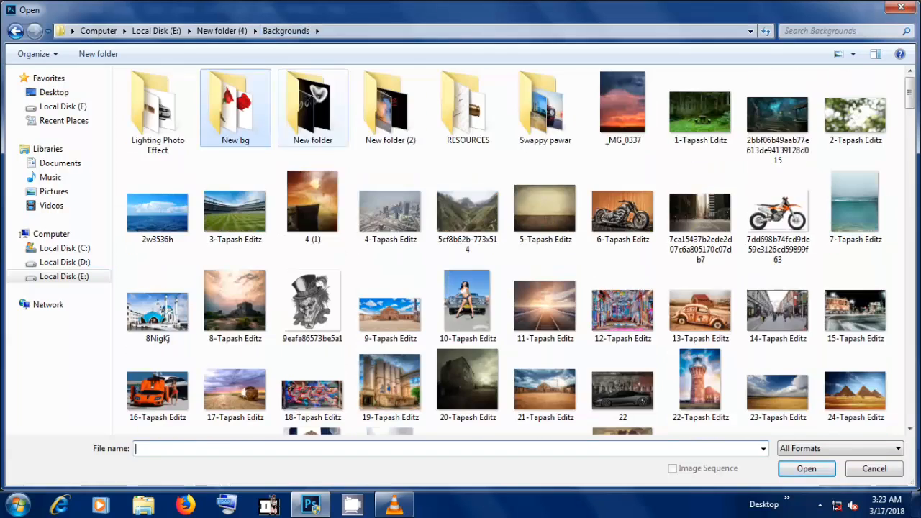
double_click(312, 108)
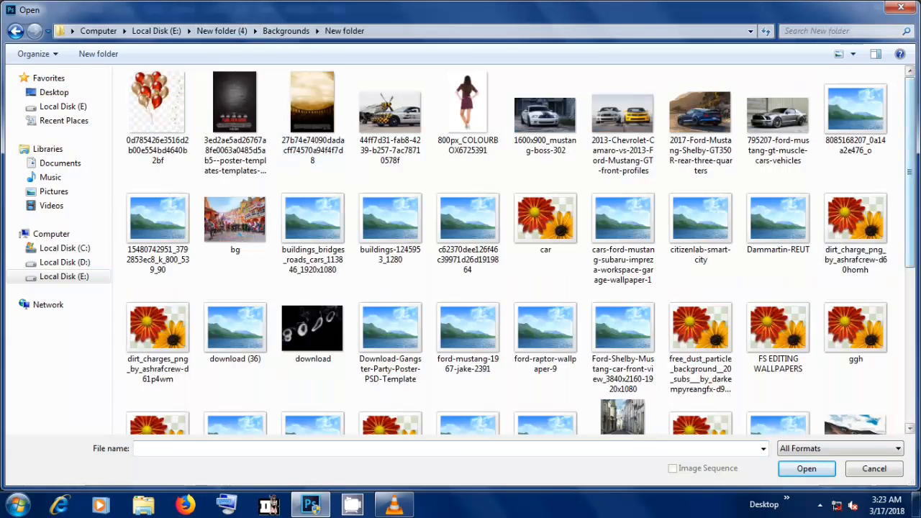
scroll(855, 166, down, 2)
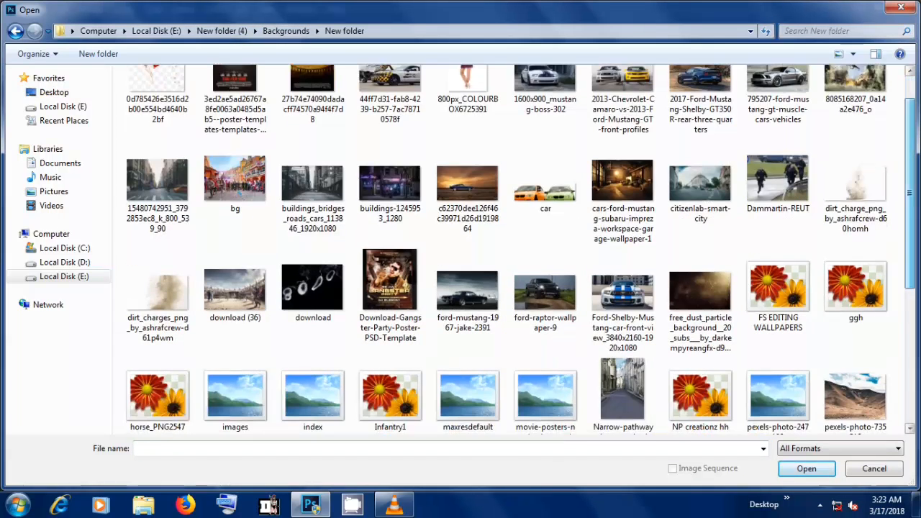
click(855, 155)
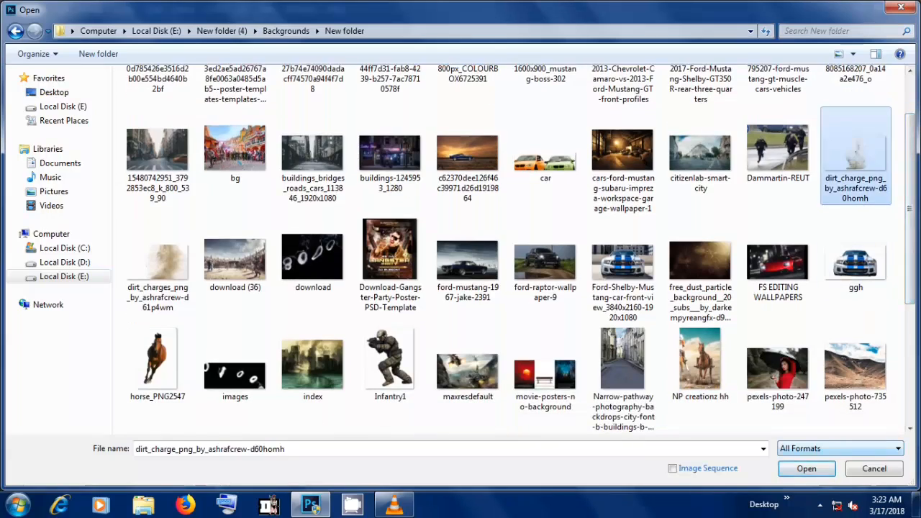
click(807, 468)
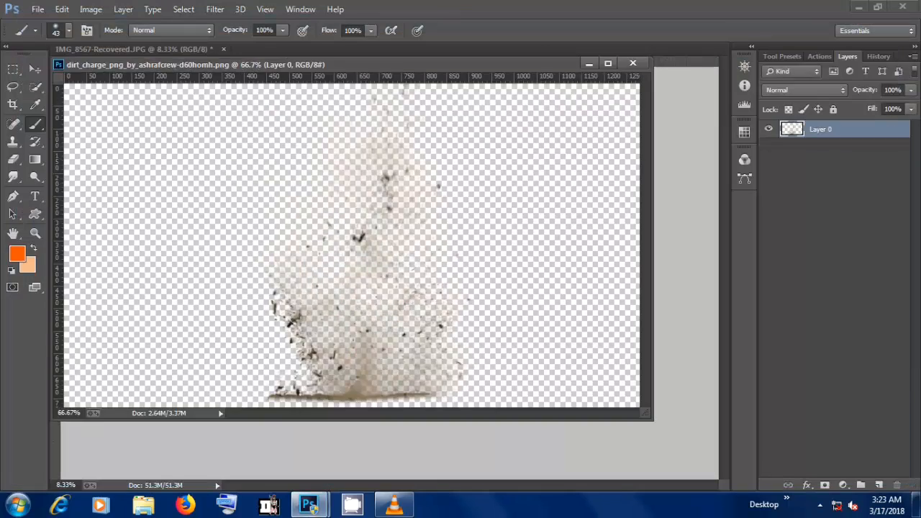
drag(392, 63, 393, 145)
drag(365, 247, 382, 189)
key(ctrl+z)
key(ctrl+z)
key(ctrl+z)
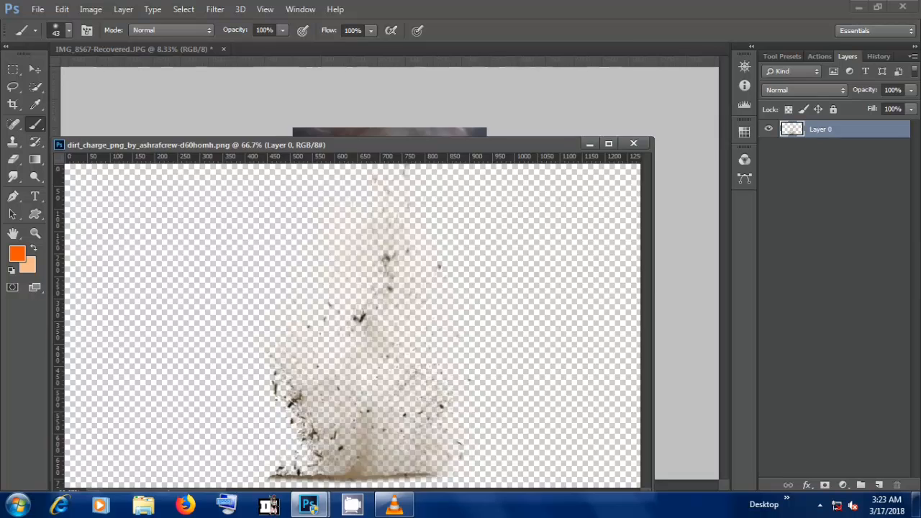
- Copy the dirt burst into the motorcycle composition as a new layer and close its source file
drag(392, 145, 383, 297)
key(v)
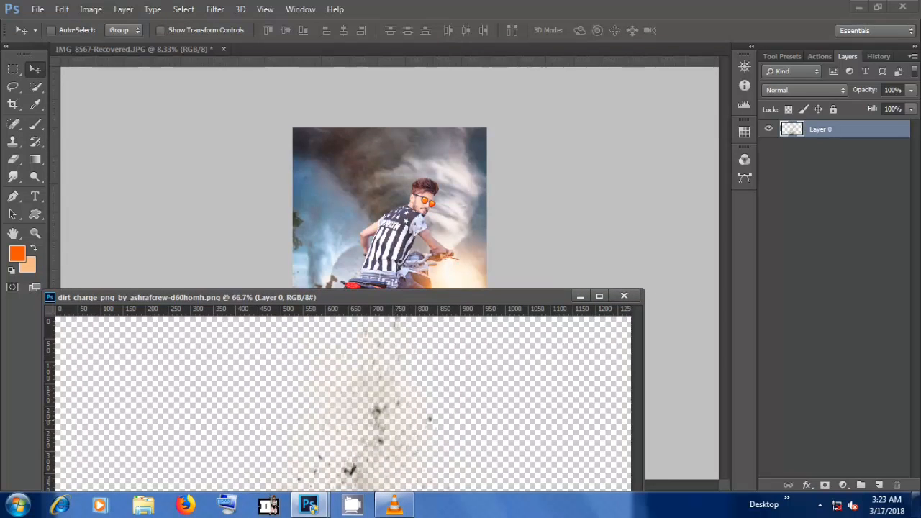
drag(373, 404, 371, 252)
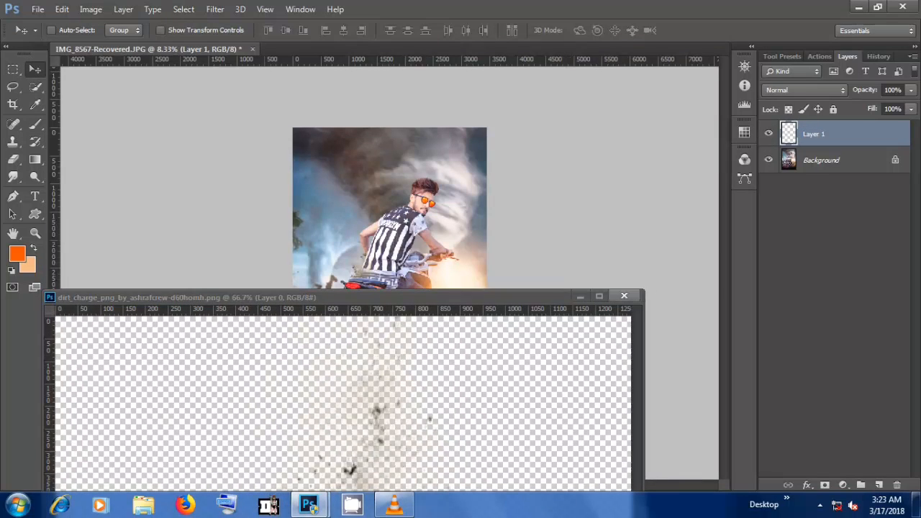
click(624, 296)
- Enlarge the dirt burst beyond the image's width and position it around the motorcycle's rear wheel
key(ctrl+t)
drag(396, 277, 588, 401)
key(Return)
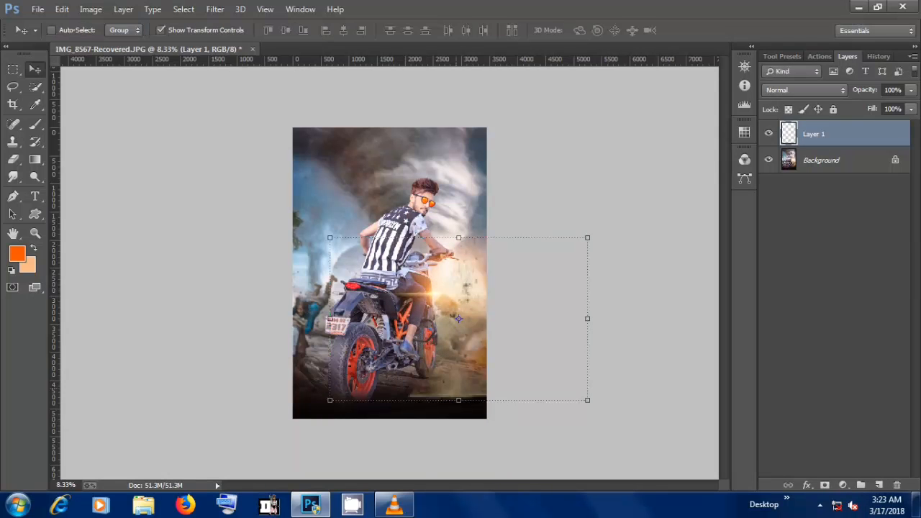
drag(466, 376, 362, 395)
mouse_move(368, 360)
mouse_down()
mouse_move(364, 375)
mouse_move(370, 368)
mouse_up()
mouse_move(361, 314)
mouse_down()
mouse_move(368, 316)
mouse_move(382, 288)
mouse_up()
- Soften the dirt burst around the rear wheel with a 1053 px eraser at 0% hardness
key(e)
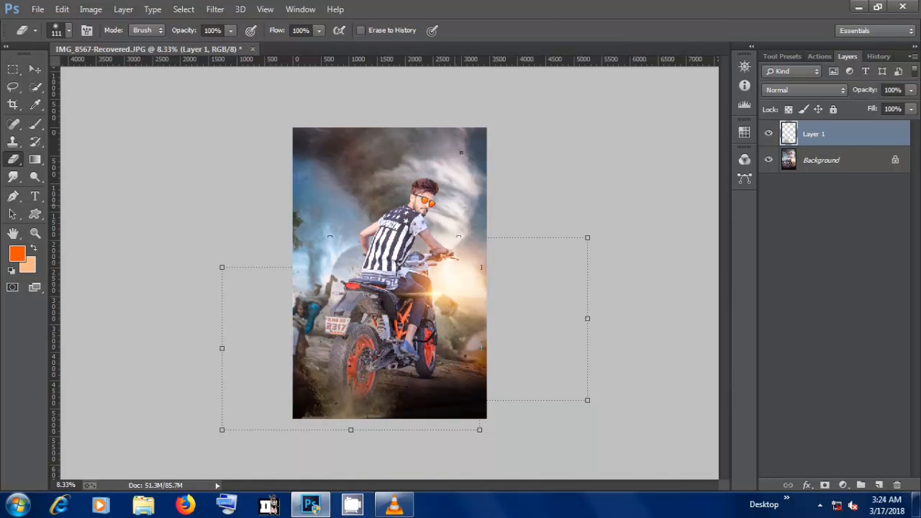
right_click(462, 152)
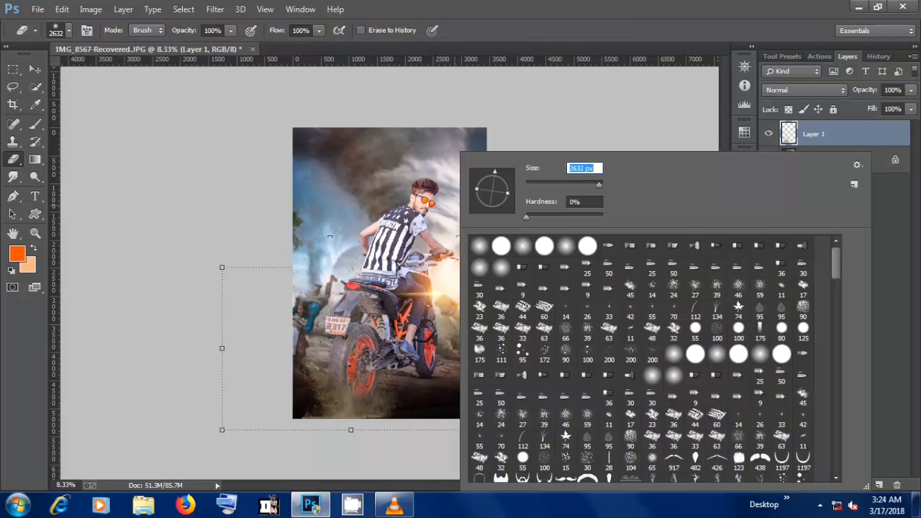
drag(597, 185, 595, 184)
key(Return)
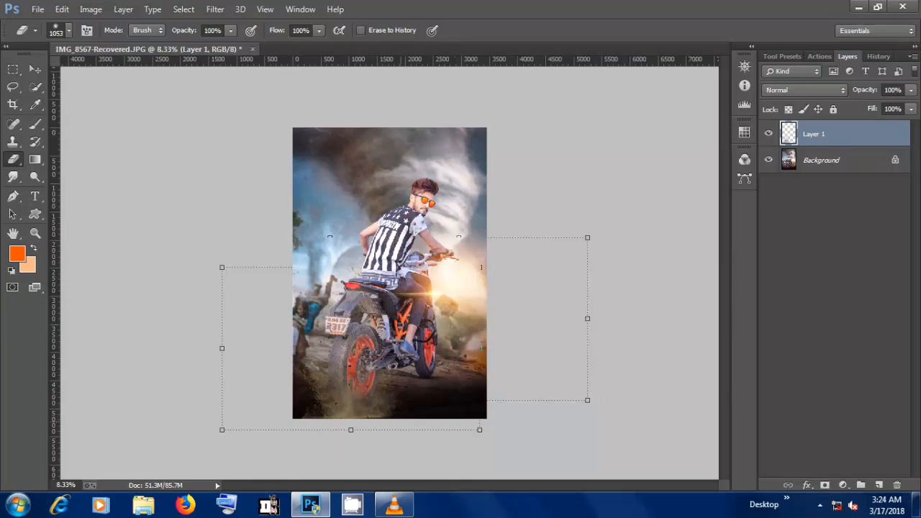
key(ctrl+z)
mouse_move(304, 430)
mouse_down()
mouse_move(394, 424)
mouse_move(310, 437)
mouse_up()
key(ctrl+z)
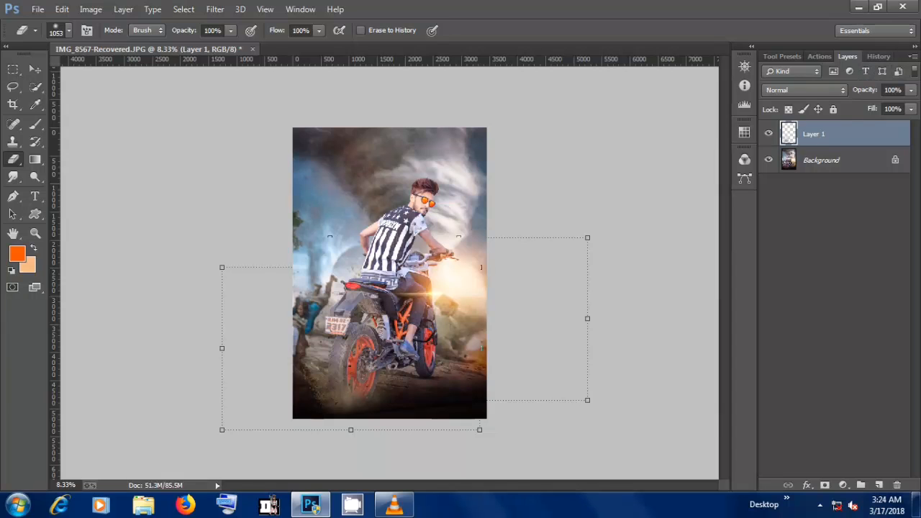
- Lower the dirt layer's opacity and flatten the image
click(912, 90)
drag(911, 106, 895, 105)
right_click(870, 135)
click(633, 399)
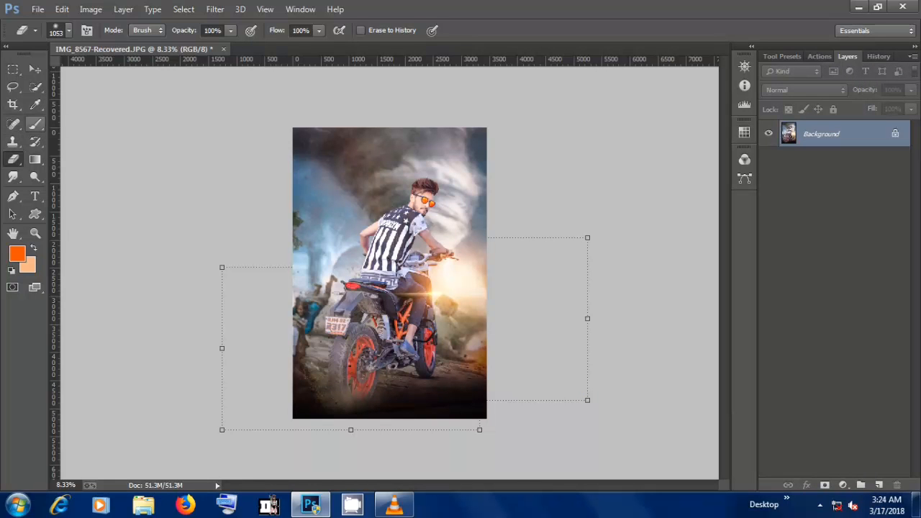
- Add a new layer for painting and set the brush colour to white (ffffff)
click(35, 124)
click(879, 486)
click(17, 253)
click(617, 165)
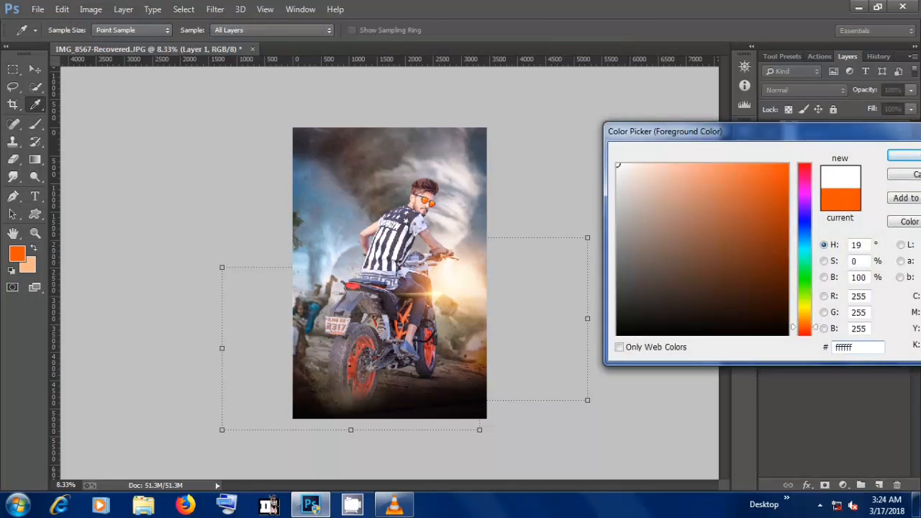
key(Return)
- Try a white stroke, adjust the brush, and place a single white dab in the dark clouds near the image's upper edge
drag(466, 218, 487, 239)
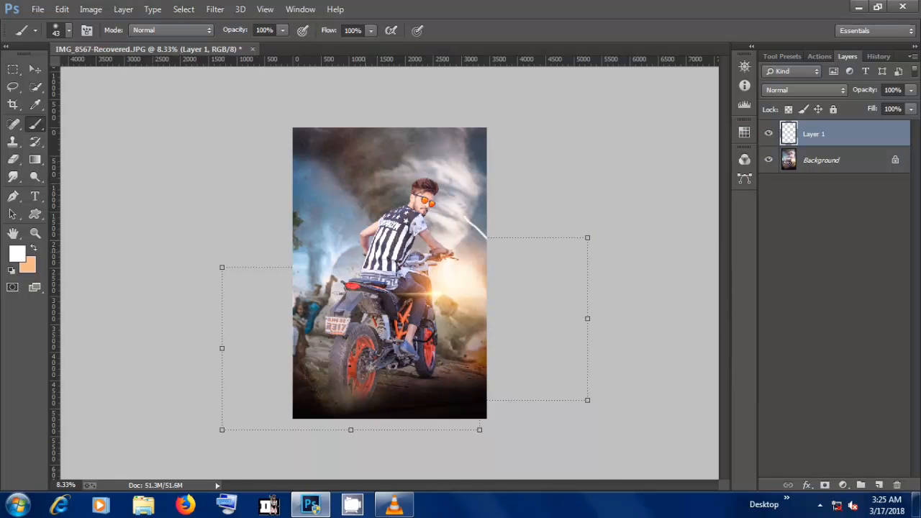
right_click(323, 183)
click(442, 184)
click(354, 146)
- Switch to the Move tool with Group as its auto-select target and toggle its transform controls
click(36, 70)
click(124, 30)
click(122, 41)
click(161, 30)
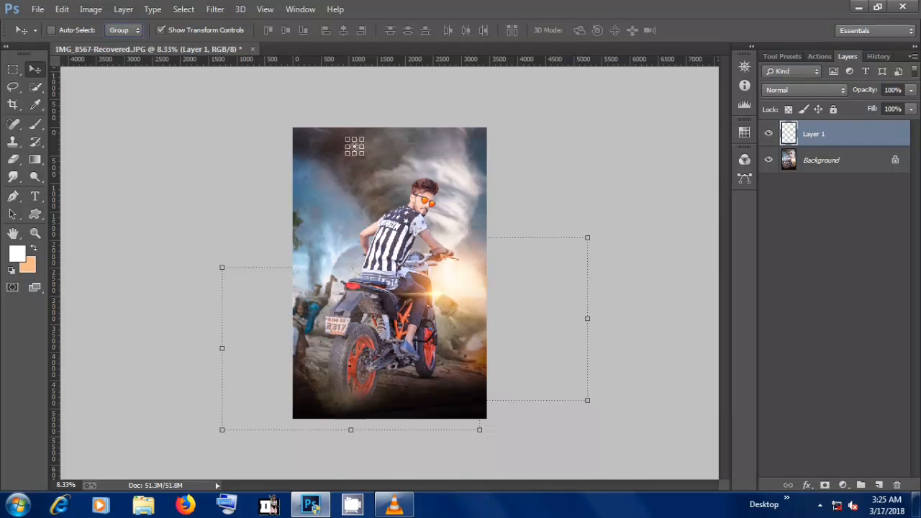
- Enlarge the white dab into a soft light, position it over the glow at the motorcycle's front, and merge it into the image
drag(363, 155, 427, 243)
click(617, 31)
drag(457, 169, 416, 254)
mouse_move(434, 300)
mouse_down()
mouse_move(448, 309)
mouse_move(438, 296)
mouse_up()
drag(467, 286, 496, 317)
drag(503, 283, 453, 264)
right_click(778, 151)
click(795, 238)
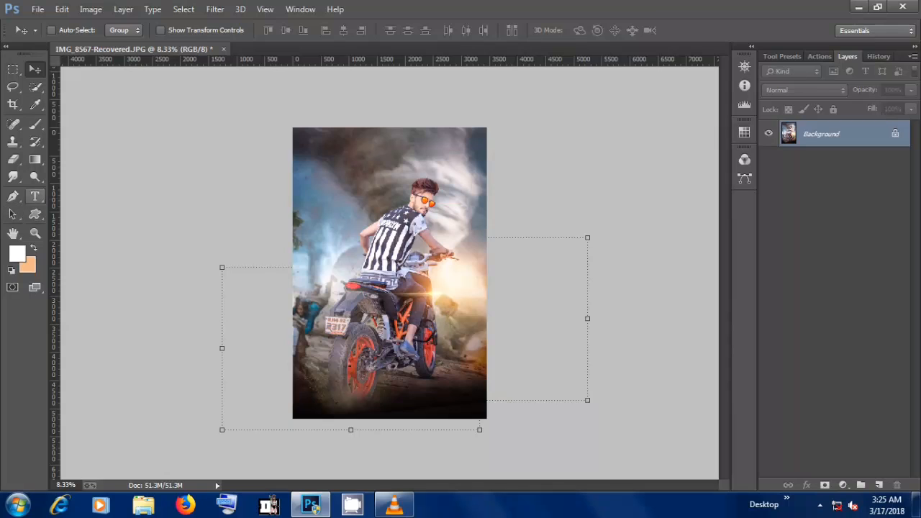
- Add the text TORNADO in the dark clouds above the rider, enlarged to about 480 pt
key(t)
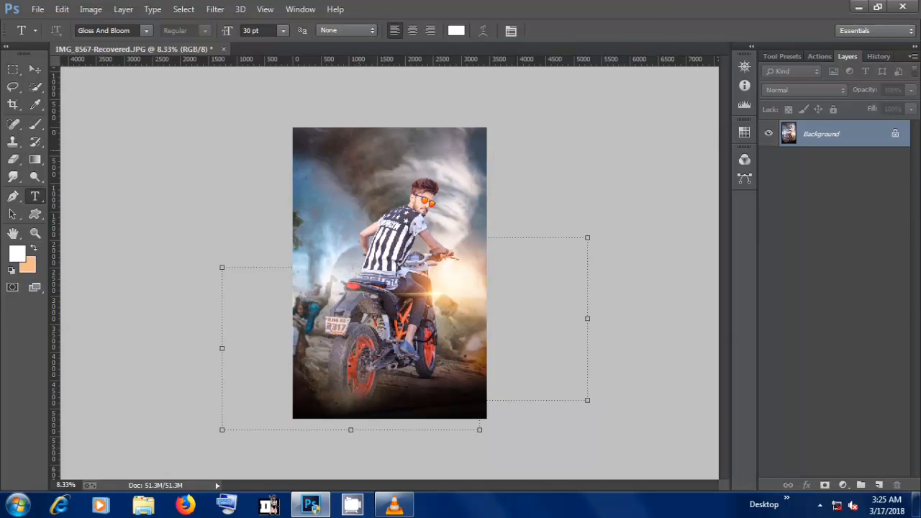
click(359, 150)
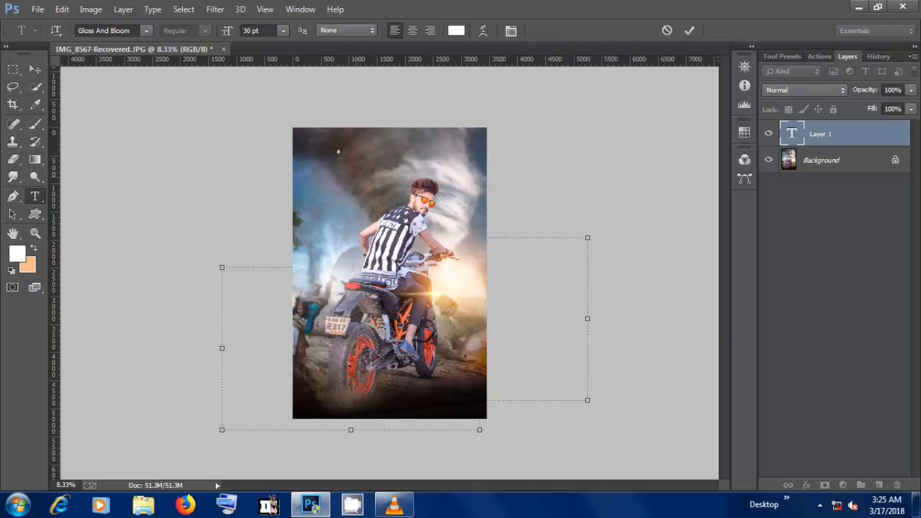
click(282, 30)
click(274, 259)
drag(348, 158, 456, 177)
key(ctrl+a)
key(BackSpace)
text(TOR)
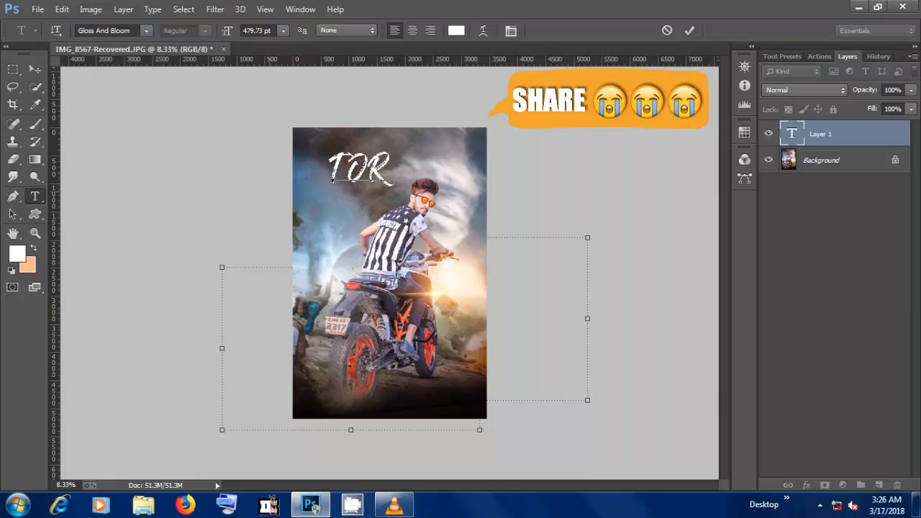
text(NADO)
- Change the TORNADO text to the Another Danger - Demo font, scale it to about 413 pt, and move it near the image's upper edge
key(ctrl+a)
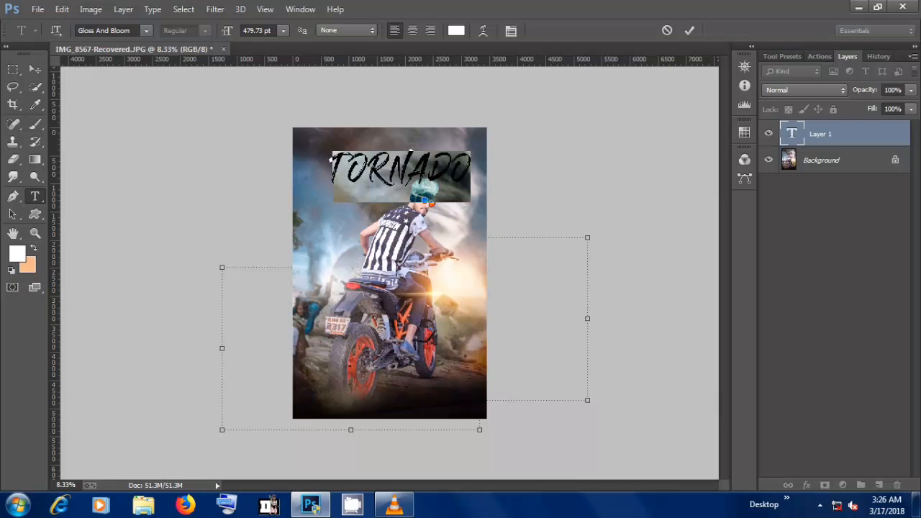
click(146, 30)
drag(300, 212, 300, 60)
click(143, 131)
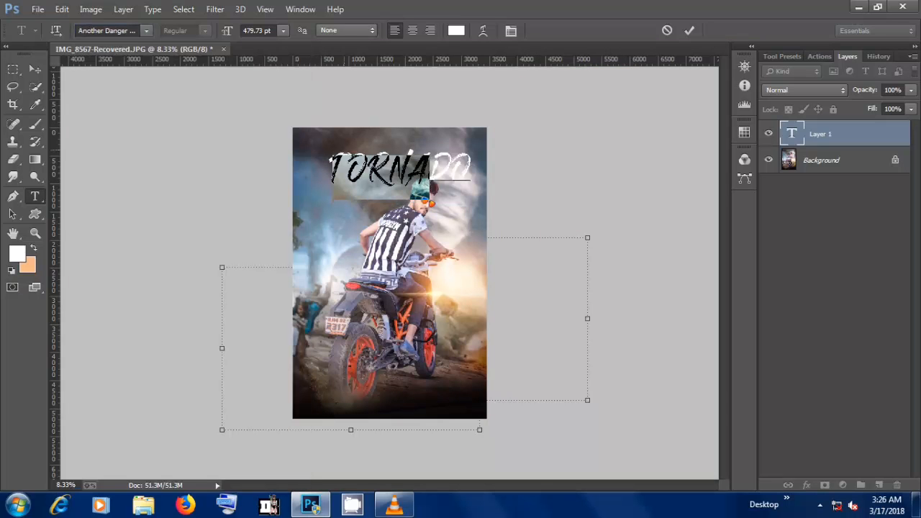
click(436, 190)
drag(438, 234, 449, 208)
mouse_move(442, 174)
mouse_down()
mouse_move(428, 167)
mouse_move(441, 174)
mouse_up()
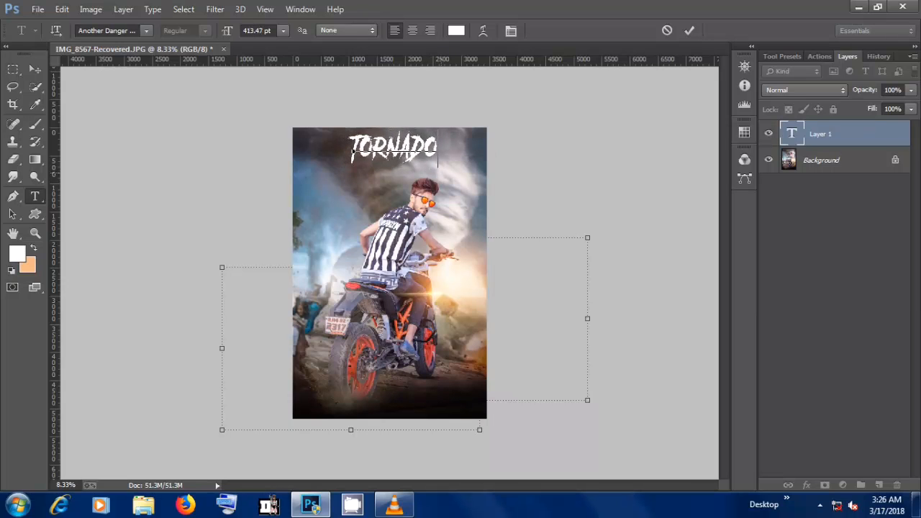
- Set the TORNADO text's tracking to 100 and commit the text
key(ctrl+a)
click(511, 30)
click(566, 247)
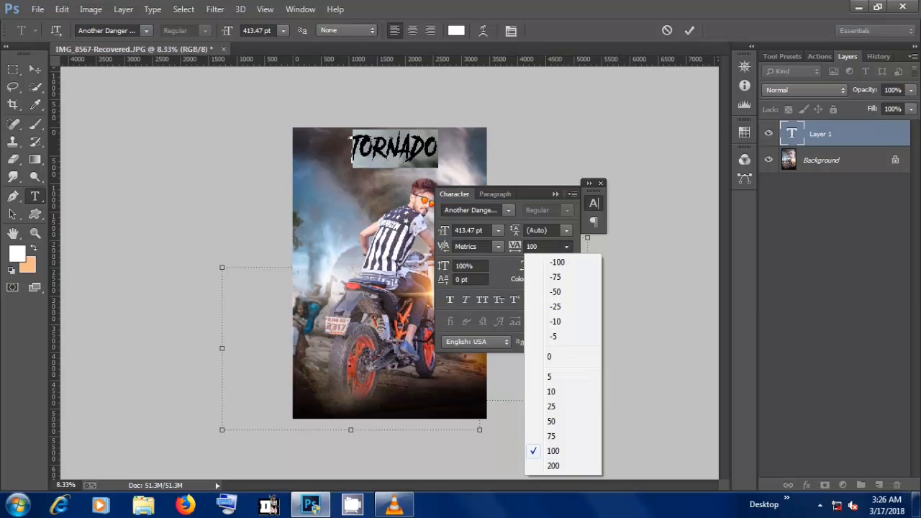
click(601, 182)
key(ctrl+Return)
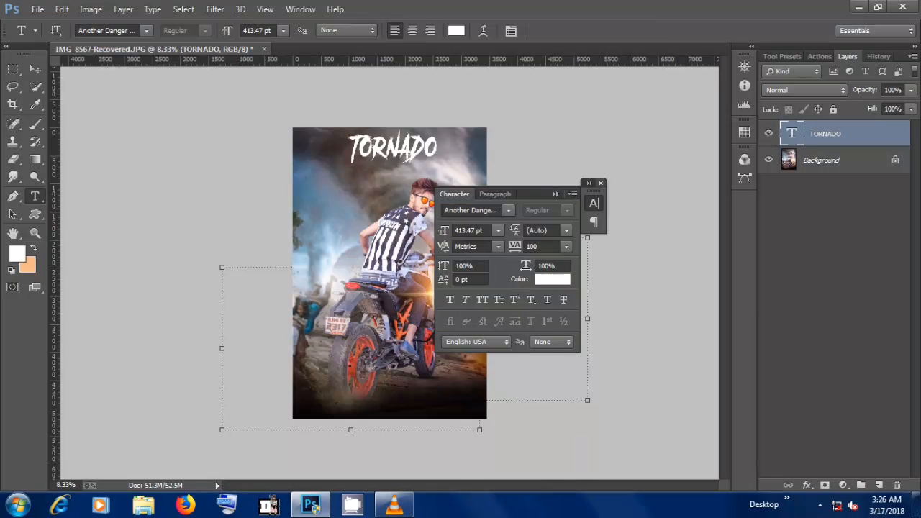
click(601, 183)
click(351, 181)
key(ctrl+r)
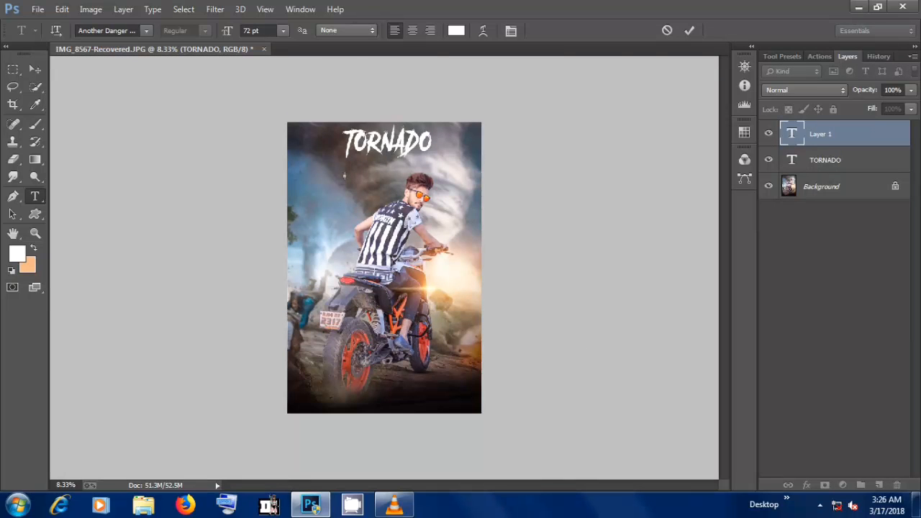
key(ctrl+r)
click(361, 206)
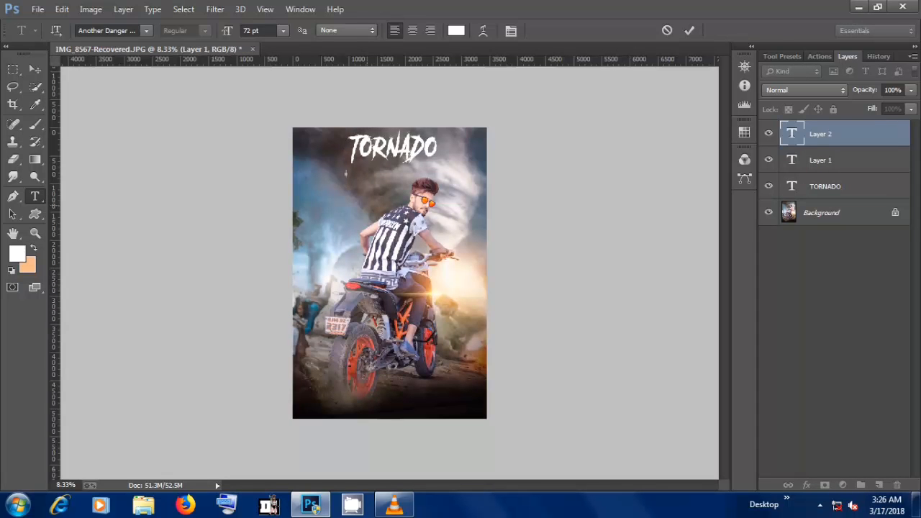
click(146, 30)
click(122, 238)
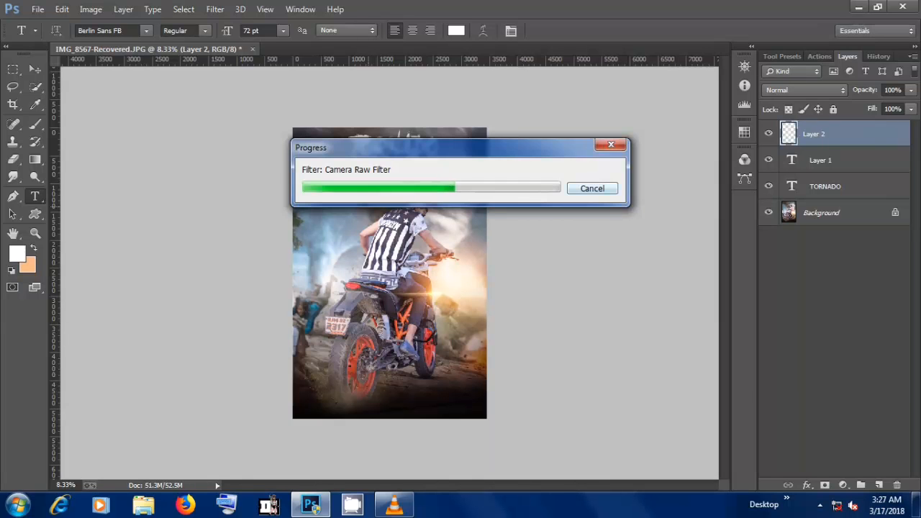
drag(834, 135, 897, 485)
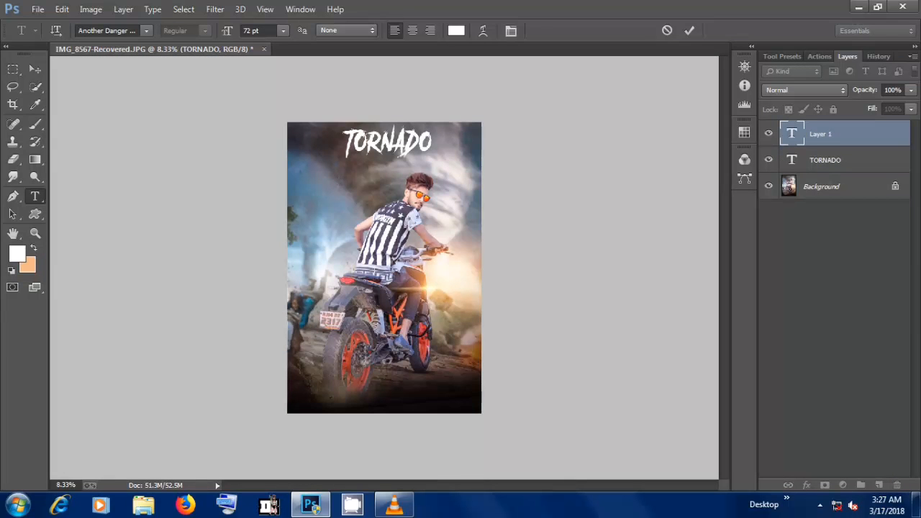
key(Escape)
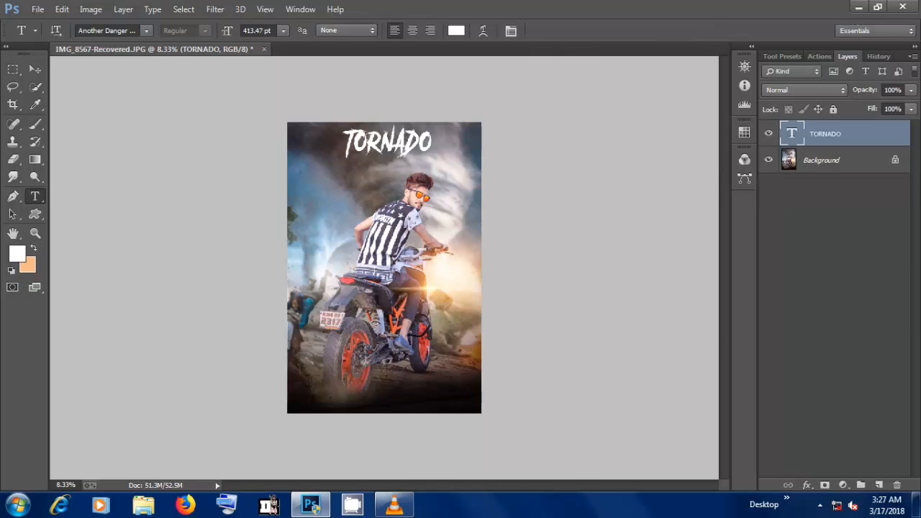
- Add a separate 72 pt text reading RIDER below the title and set its font to Blackadder ITC
key(ctrl+plus)
click(35, 124)
click(35, 196)
click(304, 102)
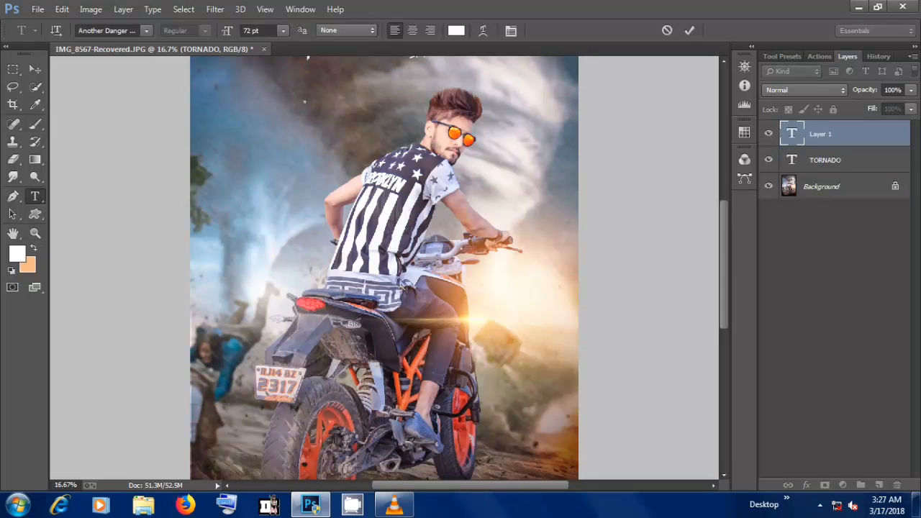
click(283, 30)
click(147, 31)
click(147, 31)
click(144, 302)
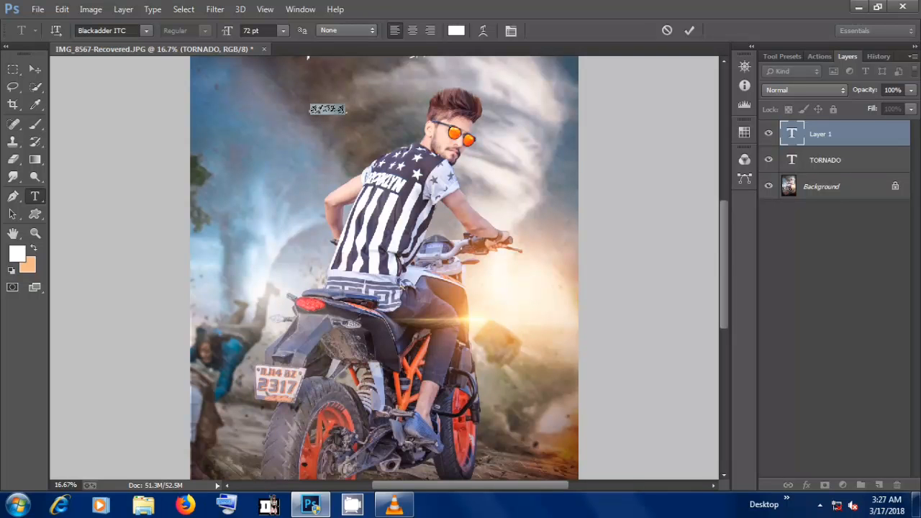
- Change the RIDER text's font to Another Danger - Demo, enlarge it to about 214 pt, and place it just under TORNADO
click(147, 30)
scroll(144, 216, up, 7)
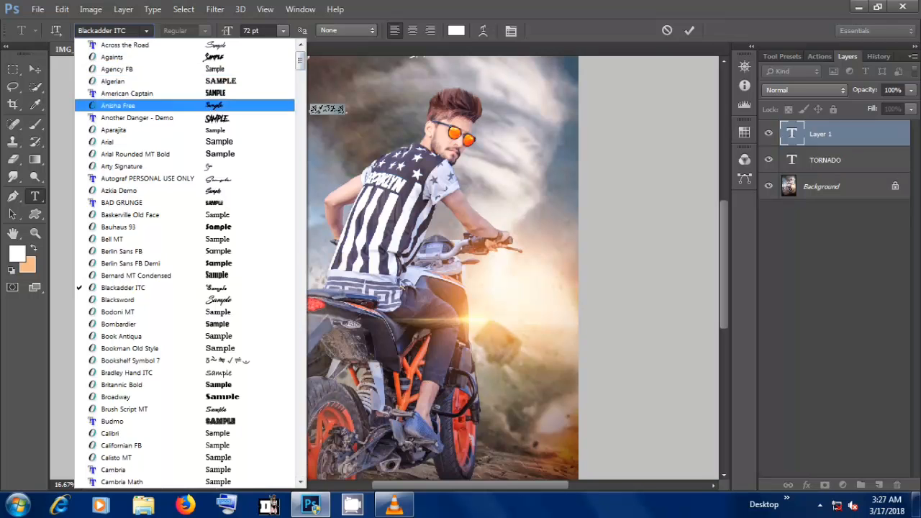
click(137, 117)
drag(347, 116, 365, 74)
click(396, 74)
scroll(382, 144, up, 4)
drag(363, 190, 419, 210)
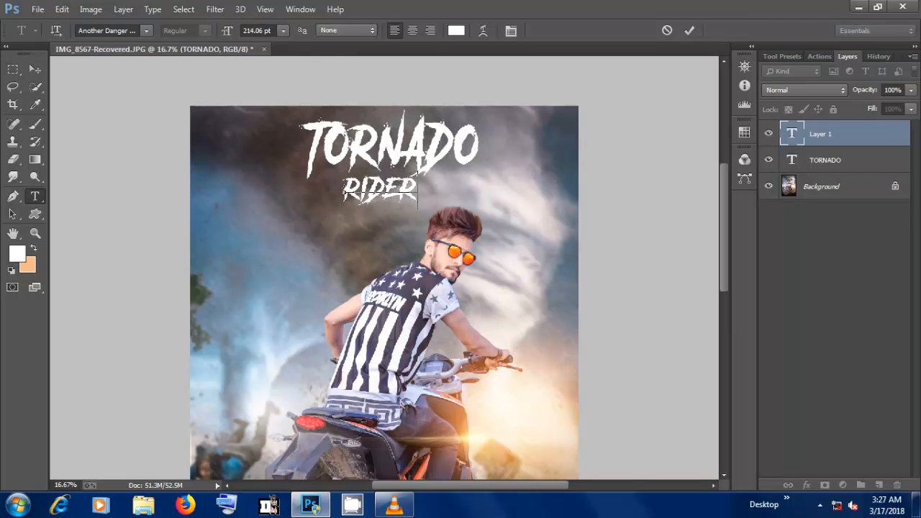
- Widen the RIDER text's tracking to 200, nudge it into place under TORNADO, and commit it
key(ctrl+a)
click(511, 31)
click(571, 246)
click(551, 466)
click(601, 183)
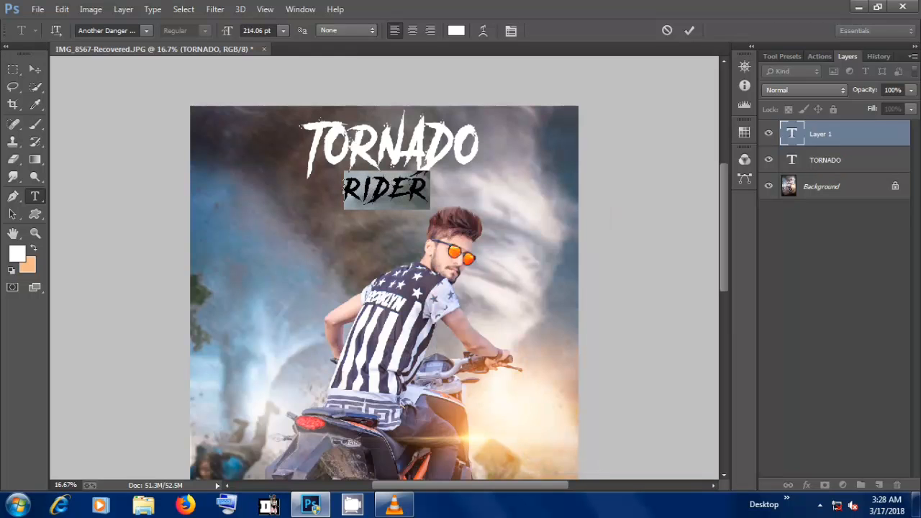
click(426, 192)
drag(432, 223, 435, 222)
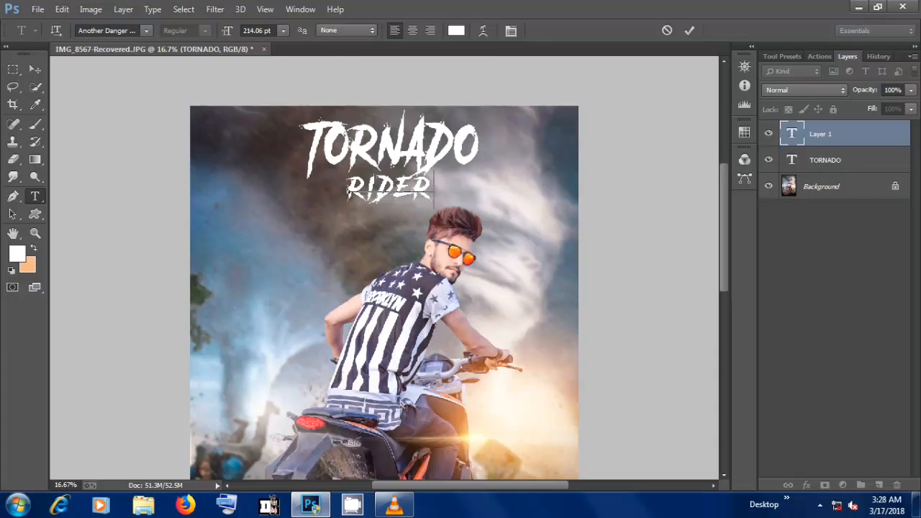
click(689, 30)
key(ctrl+minus)
key(ctrl+minus)
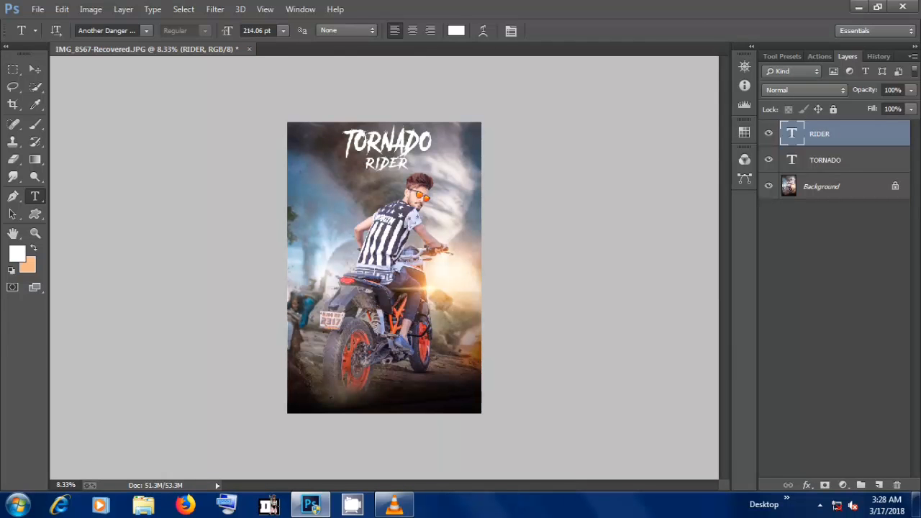
- Move the RIDER text slightly up, closer to TORNADO
click(35, 87)
click(36, 70)
drag(376, 151, 376, 149)
- Select the RIDER and TORNADO layers together and scale both texts down slightly as one title
ctrl+click(841, 160)
right_click(841, 160)
click(161, 30)
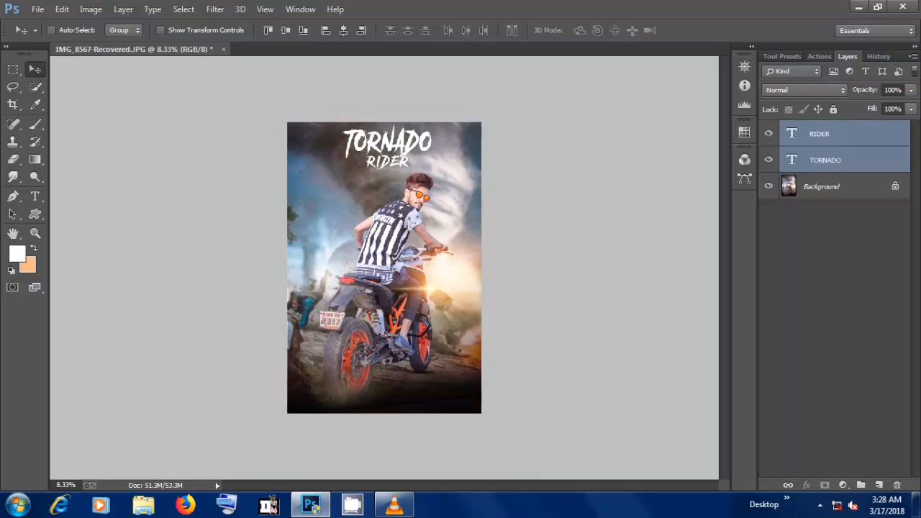
mouse_move(431, 170)
mouse_down()
mouse_move(412, 155)
mouse_move(443, 153)
mouse_move(426, 155)
mouse_move(426, 170)
mouse_up()
click(609, 30)
click(160, 30)
click(609, 30)
drag(466, 142, 469, 138)
key(ctrl+minus)
key(ctrl+minus)
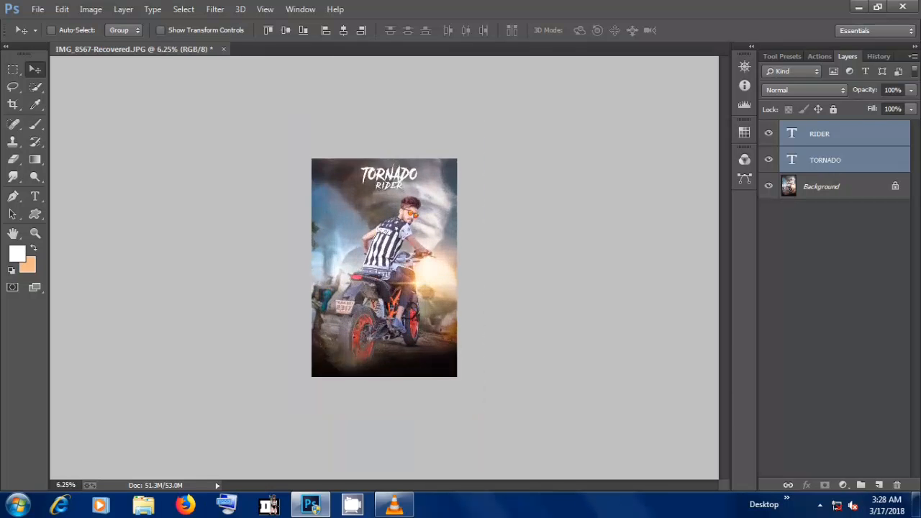
- Nudge the two-line title slightly to the left above the rider
key(ctrl+plus)
key(ctrl+plus)
key(ctrl+plus)
key(ctrl+plus)
drag(394, 79, 384, 230)
drag(382, 177, 380, 177)
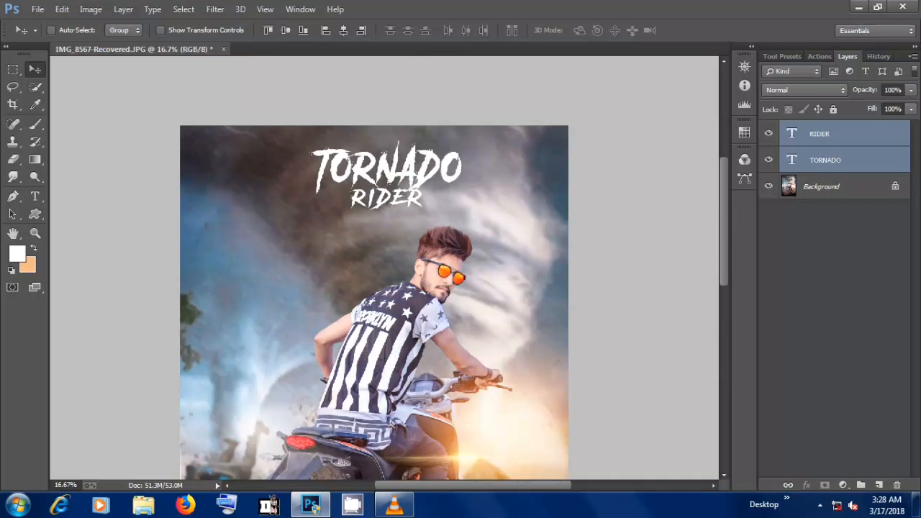
- Merge the RIDER and TORNADO text layers into a single layer
right_click(863, 157)
click(617, 203)
right_click(866, 157)
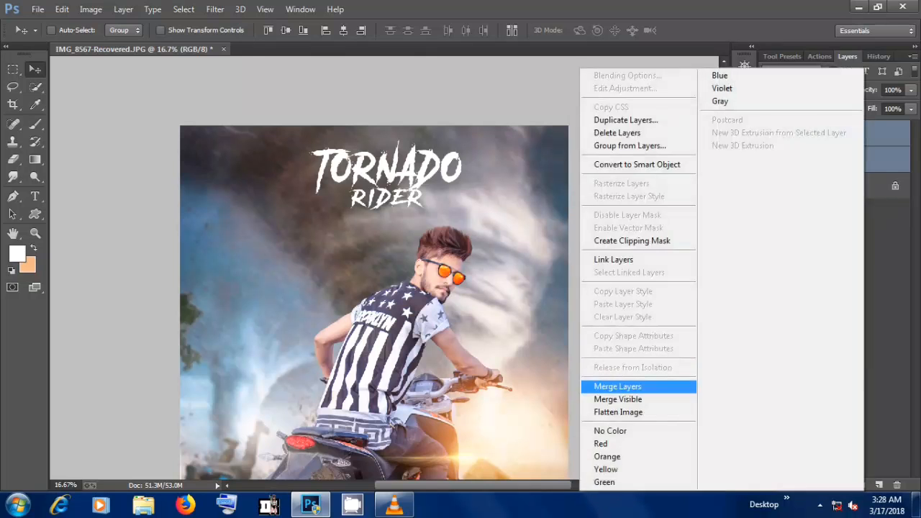
click(619, 386)
- Try a Bevel & Emboss layer style with a size of 0 px on the merged title
click(806, 486)
click(798, 385)
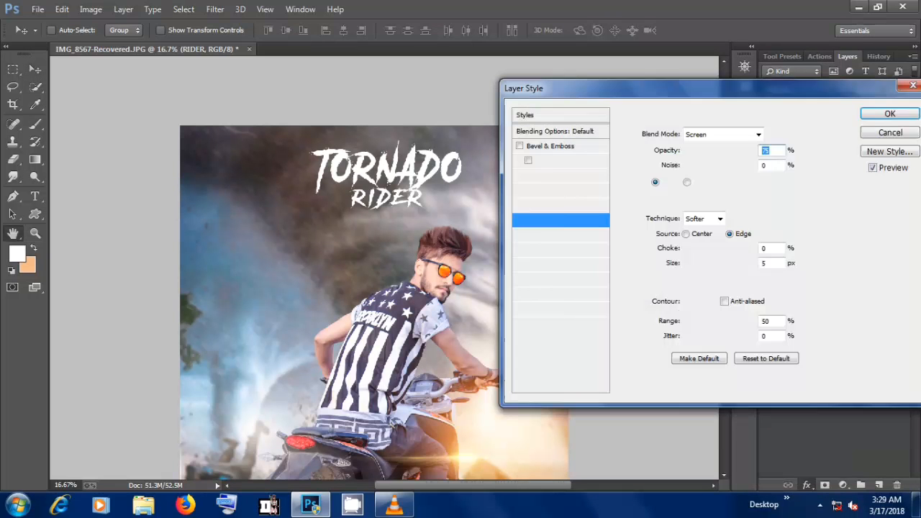
click(520, 221)
click(519, 146)
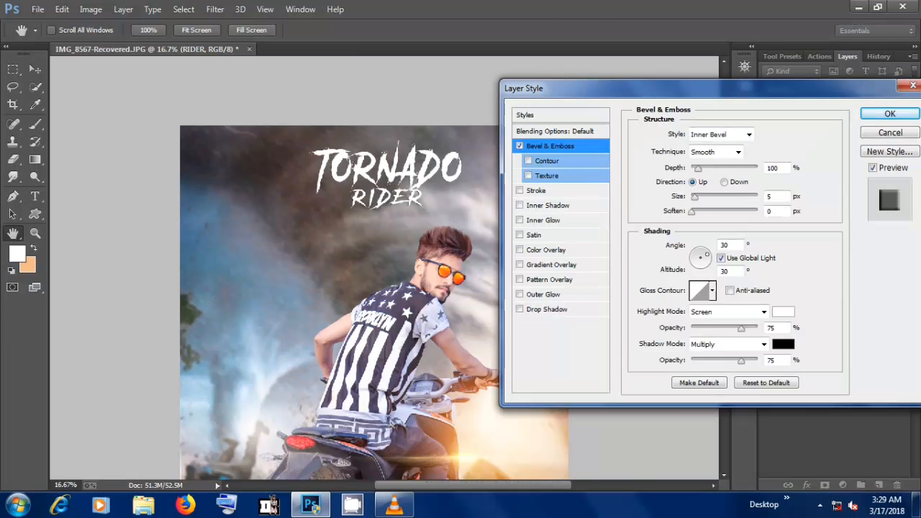
drag(694, 197, 690, 196)
- Try a Gradient Overlay on the title with its black stop recoloured to orange (ff7200)
click(520, 265)
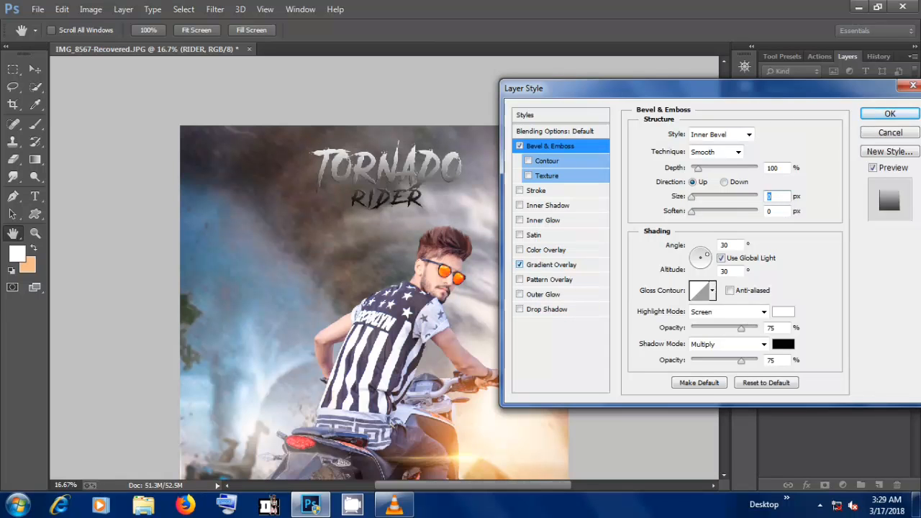
click(551, 265)
click(656, 152)
double_click(600, 284)
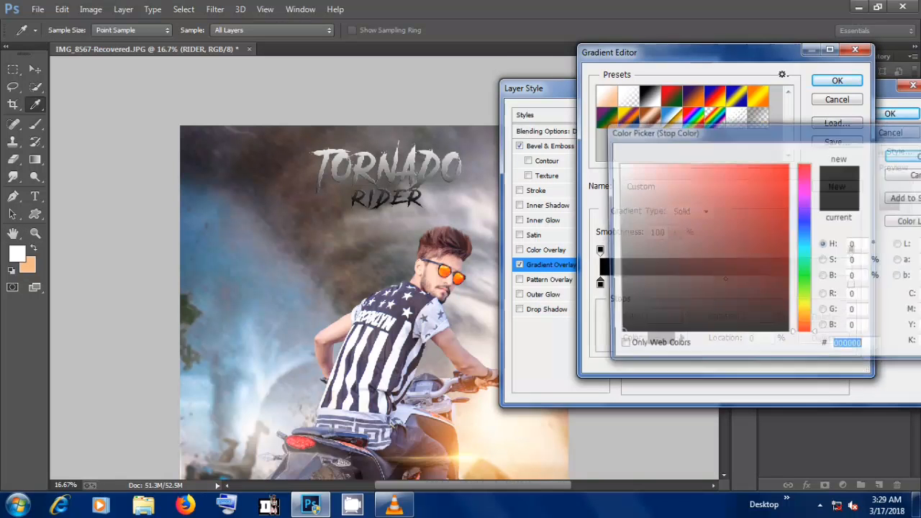
click(805, 331)
click(788, 164)
click(805, 323)
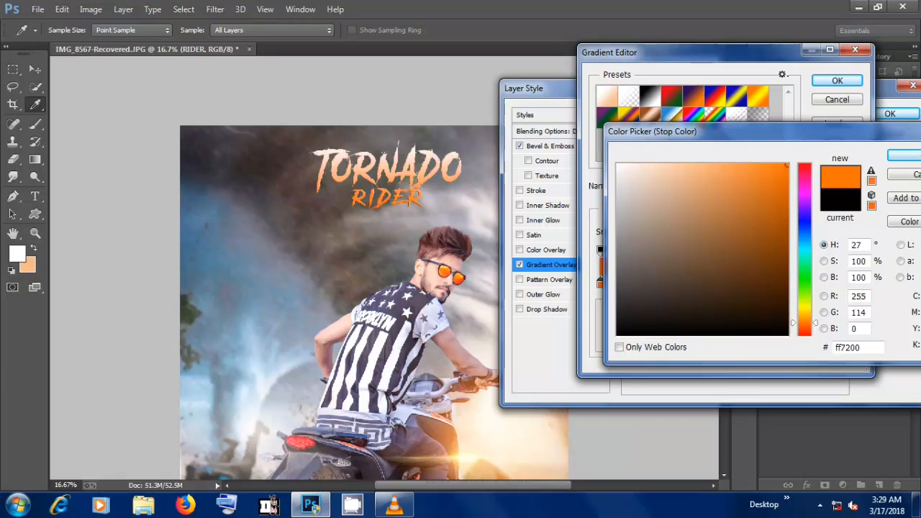
key(Return)
- Try moving the orange gradient stop to 44%, leave the gradient editor, and reduce the overlay's opacity
drag(725, 283, 834, 284)
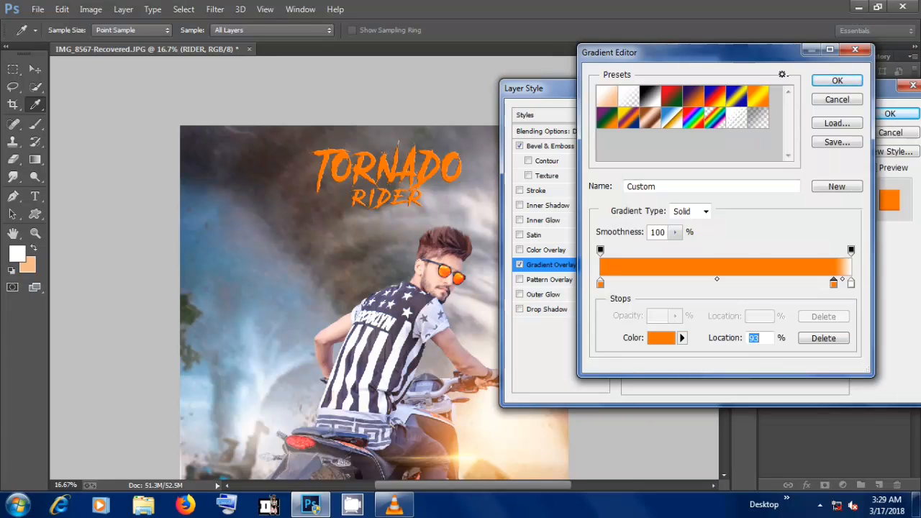
drag(834, 284, 711, 284)
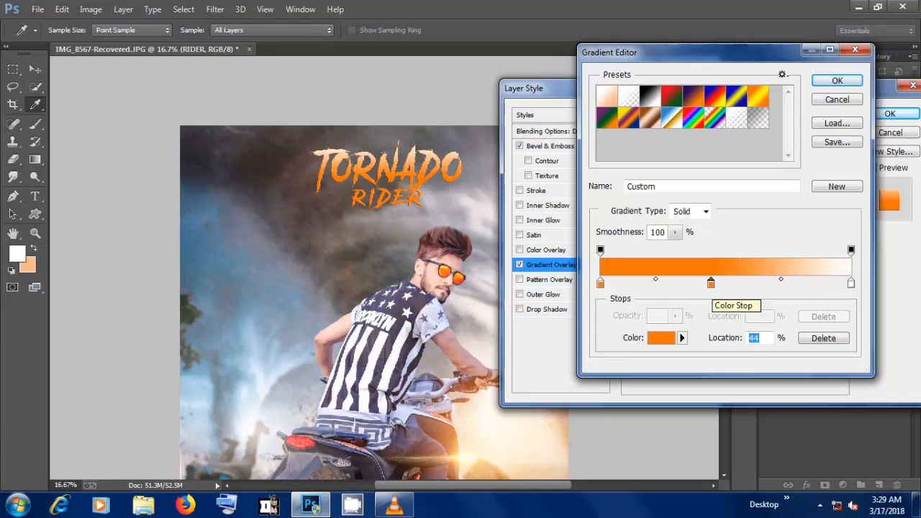
key(Escape)
drag(732, 226, 761, 226)
drag(761, 152, 686, 151)
- Try a Drop Shadow on the title with adjusted settings and undo the applied layer style
click(547, 310)
drag(689, 193, 697, 222)
key(Return)
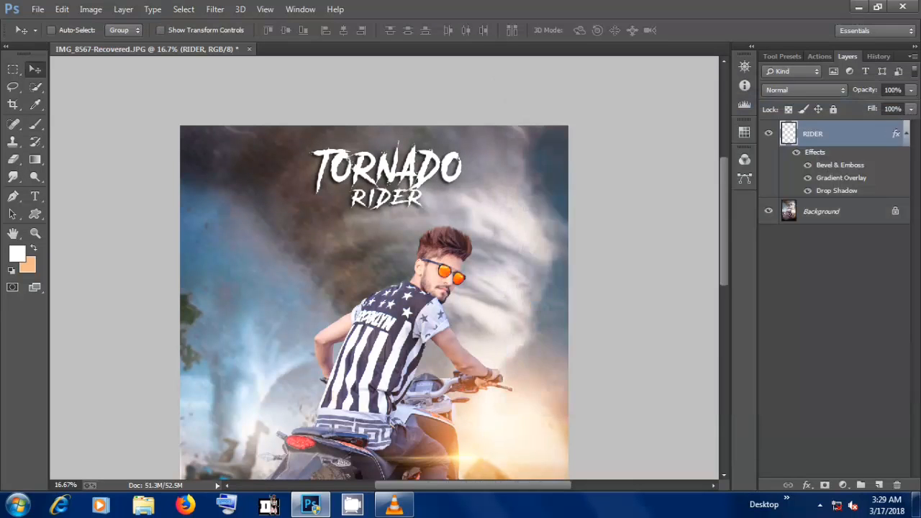
key(ctrl+minus)
key(ctrl+z)
- Apply only a Drop Shadow layer style to the title, adjusting its settings
click(807, 484)
click(795, 321)
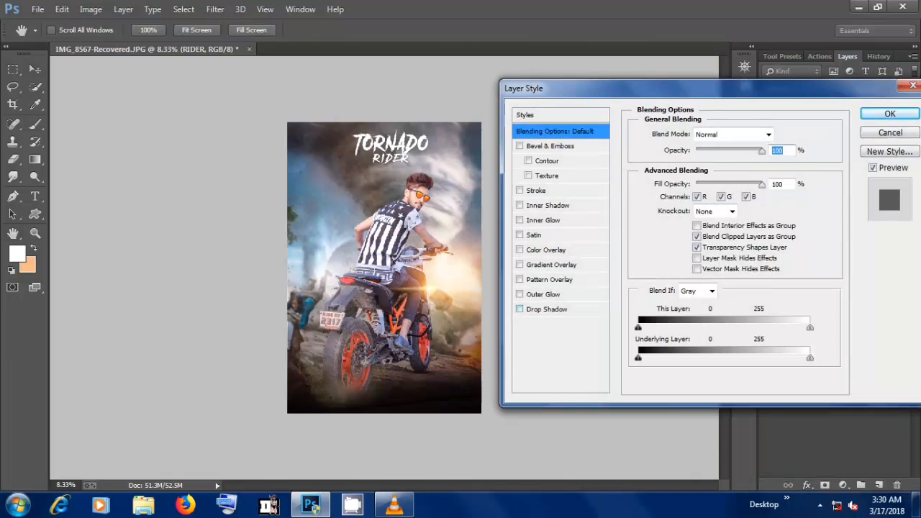
click(547, 310)
drag(695, 222, 694, 223)
mouse_move(689, 192)
mouse_down()
mouse_move(689, 208)
mouse_move(703, 207)
mouse_move(686, 208)
mouse_up()
click(890, 114)
- Flatten the image and convert the locked background into a regular layer
right_click(835, 177)
right_click(827, 133)
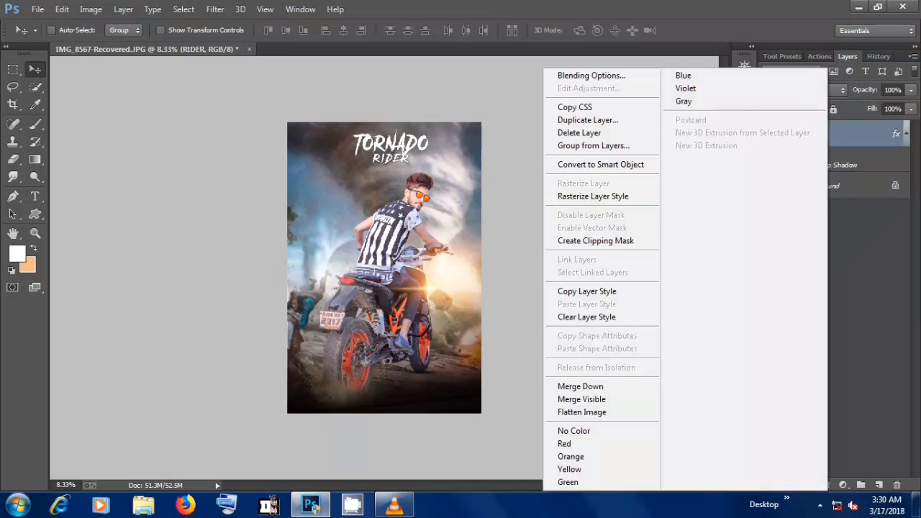
click(602, 413)
double_click(826, 134)
key(Return)
- Add a white text line with the presenter's name followed by PRESENTS above the TORNADO title
key(ctrl+plus)
key(ctrl+plus)
key(ctrl+plus)
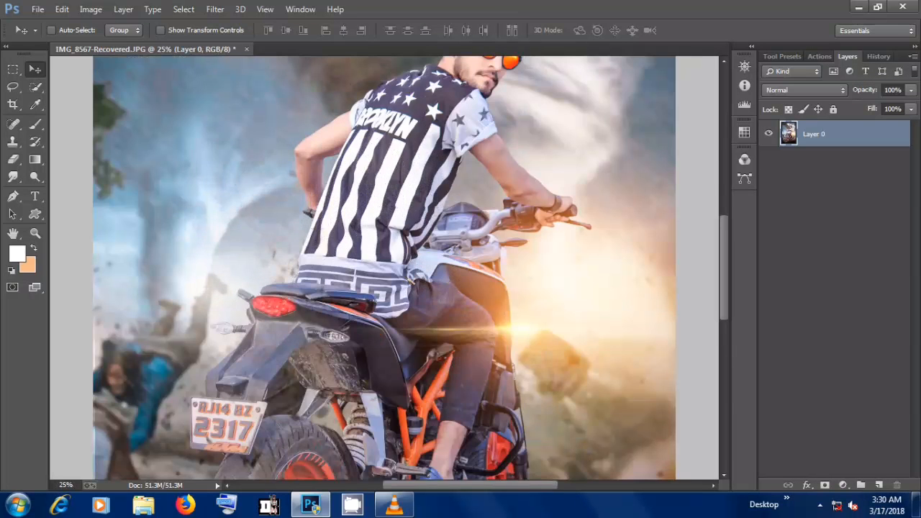
scroll(384, 267, up, 5)
key(t)
click(219, 117)
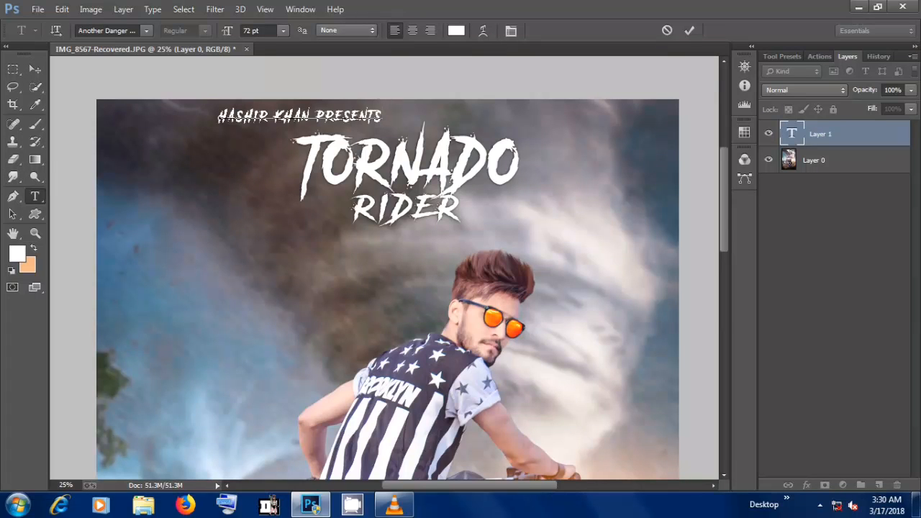
- Set the presenter line in the Another Danger font and enlarge it to 94.09 pt so it spans the title's width
key(ctrl+a)
click(146, 30)
drag(300, 62, 300, 209)
click(223, 209)
drag(383, 127, 299, 118)
click(511, 31)
click(511, 31)
click(518, 117)
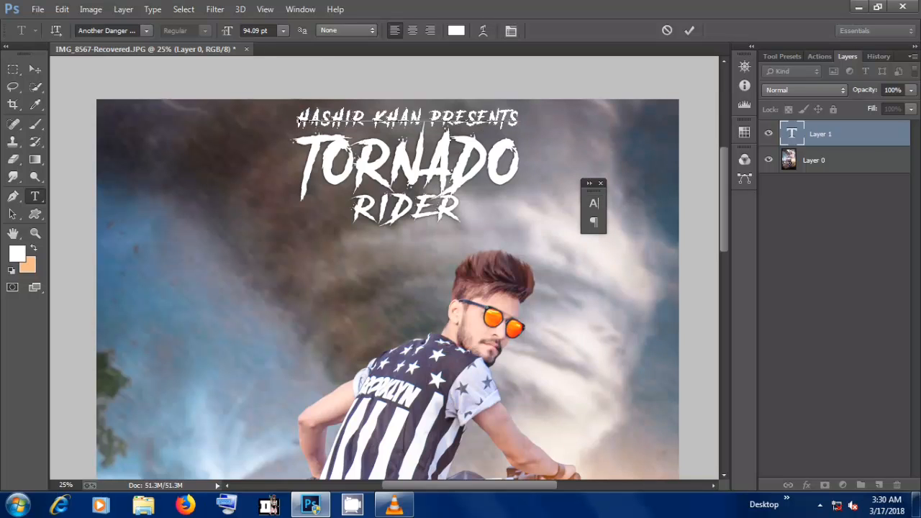
click(601, 183)
- Reduce the word PRESENTS to 72 pt and commit the text line
key(ctrl+minus)
key(ctrl+minus)
key(ctrl+minus)
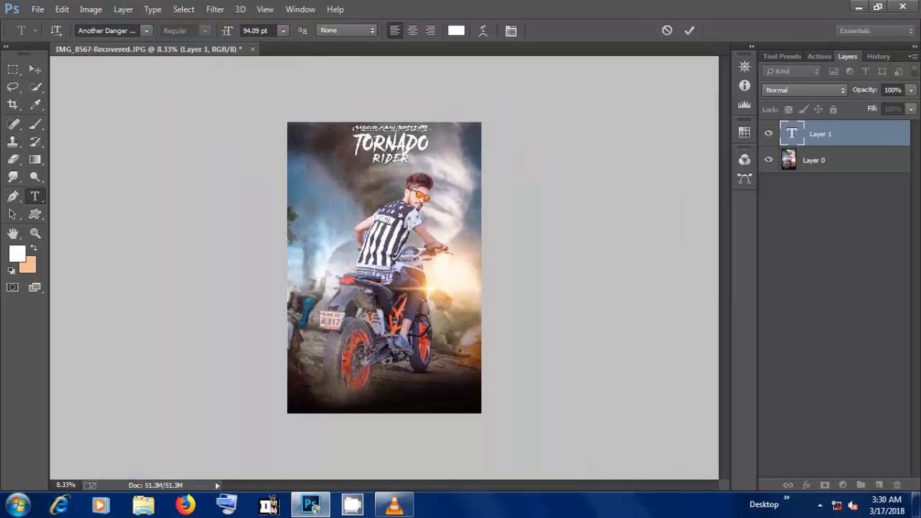
key(ctrl+plus)
key(ctrl+plus)
key(ctrl+plus)
key(ctrl+plus)
key(ctrl+plus)
drag(724, 268, 724, 141)
drag(651, 213, 471, 213)
click(283, 31)
click(267, 263)
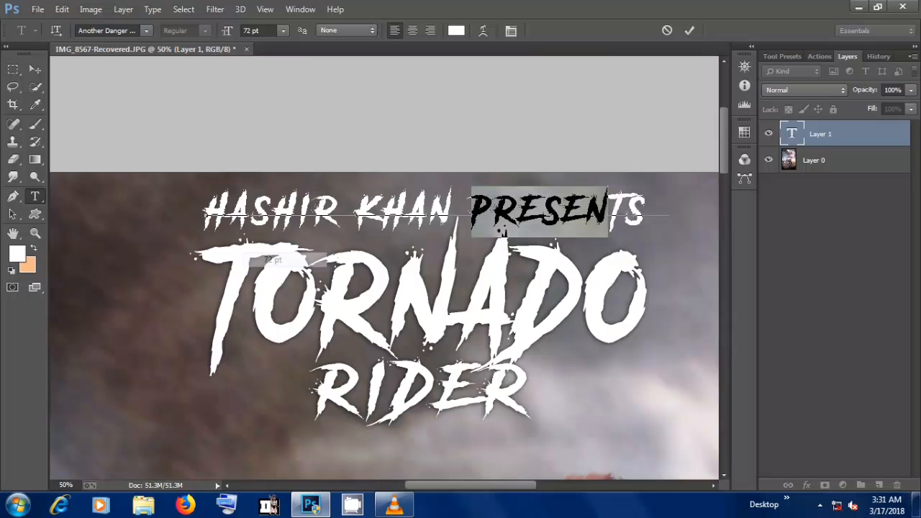
key(ctrl+Return)
- Flatten the presenter line into the image
key(ctrl+minus)
key(ctrl+minus)
key(ctrl+minus)
key(ctrl+minus)
key(ctrl+minus)
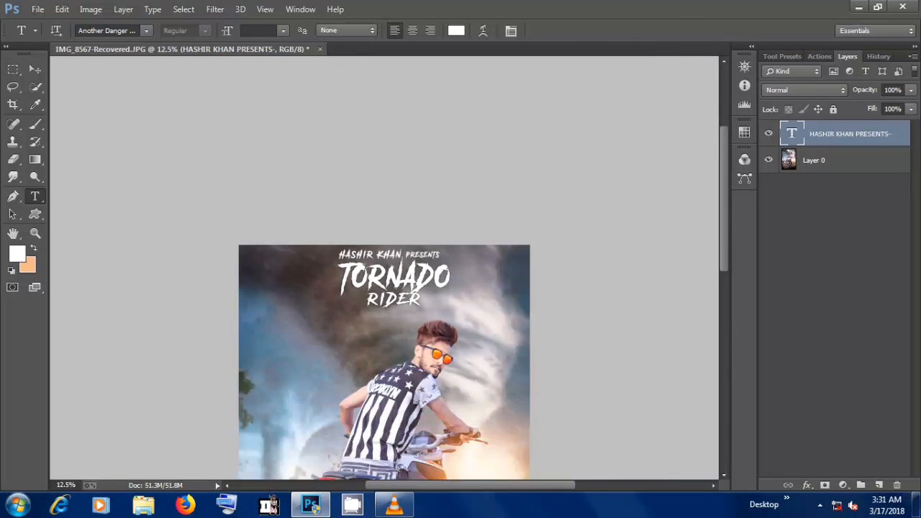
key(v)
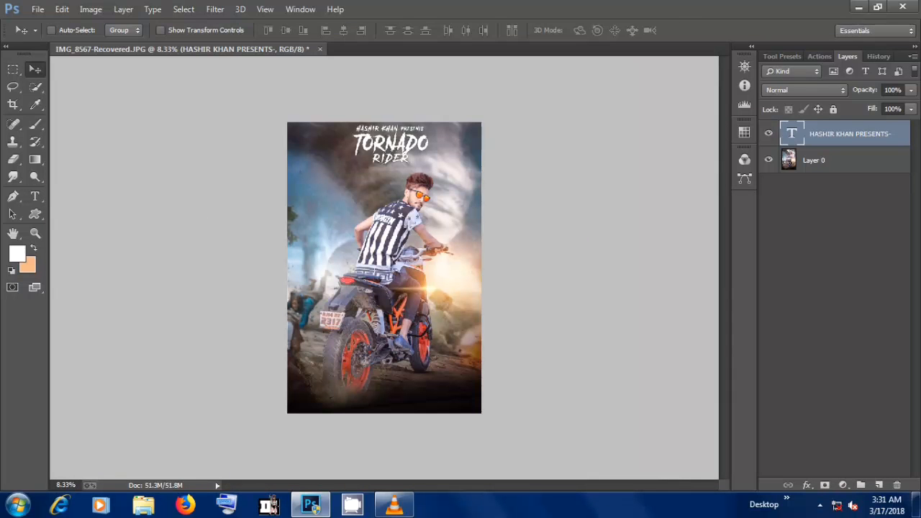
right_click(885, 134)
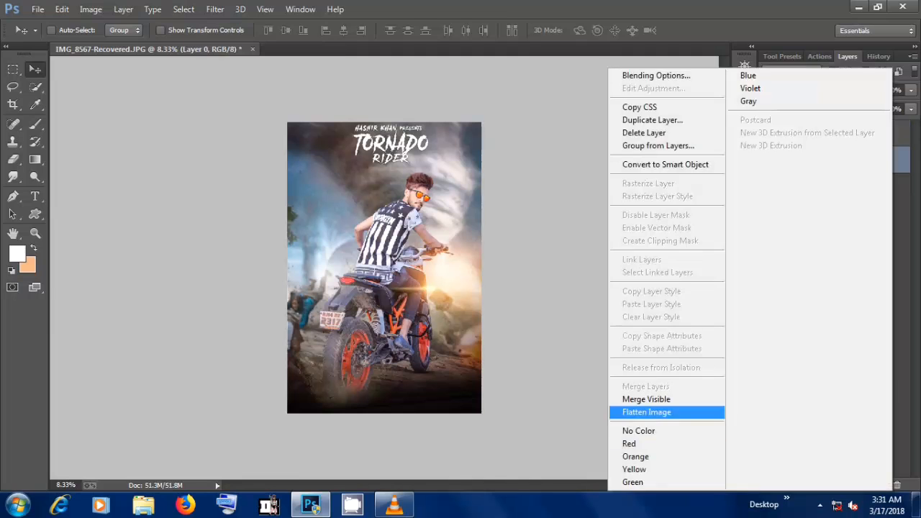
click(629, 414)
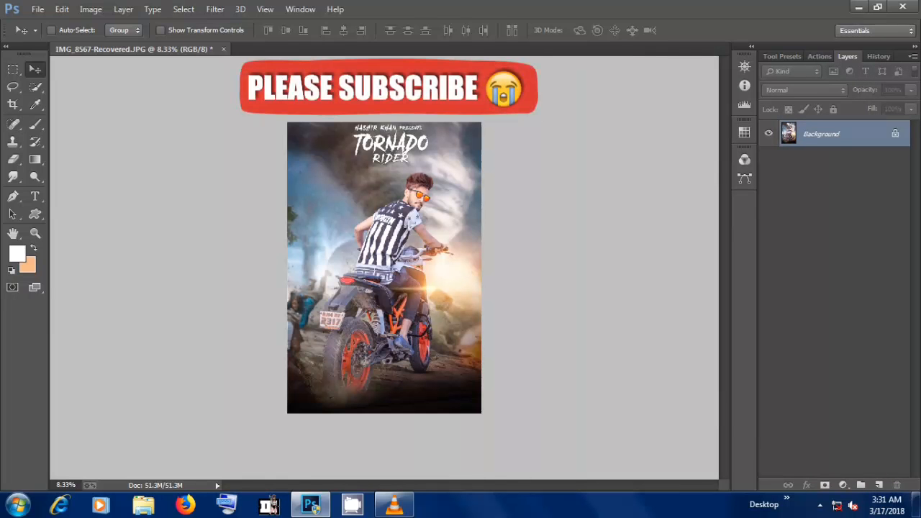
- Draw a vertical black-to-transparent gradient on a new layer, from the poster's lower edge up to the motorcycle
click(879, 485)
click(35, 159)
click(18, 253)
click(621, 333)
click(904, 156)
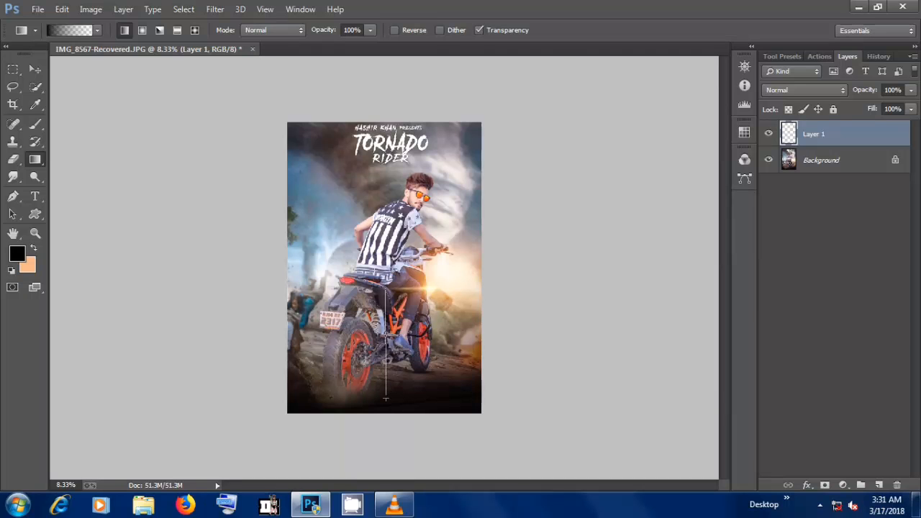
drag(386, 398, 386, 399)
- Stretch the black gradient layer vertically to about 220% height, extending below the poster, and lower its opacity to 89%
key(ctrl+t)
drag(385, 291, 384, 264)
drag(385, 413, 385, 489)
key(ctrl+minus)
key(ctrl+minus)
drag(384, 401, 384, 431)
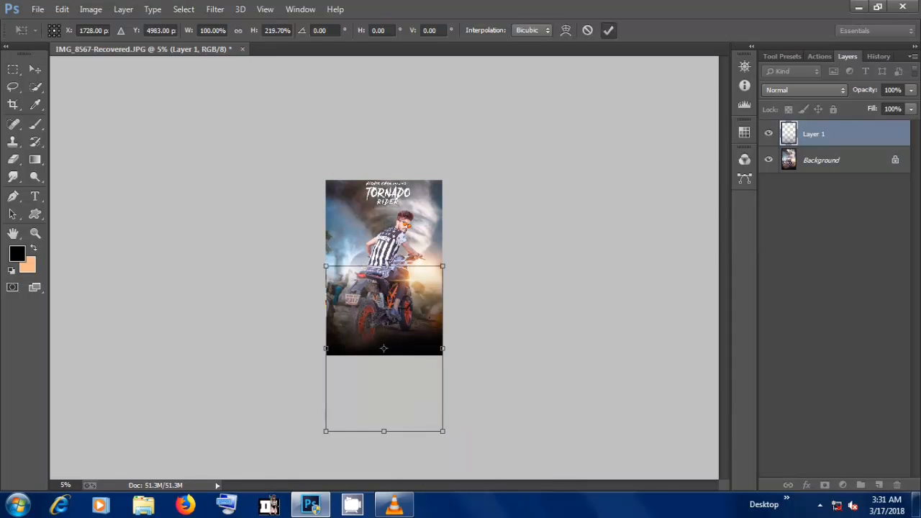
key(Return)
click(911, 90)
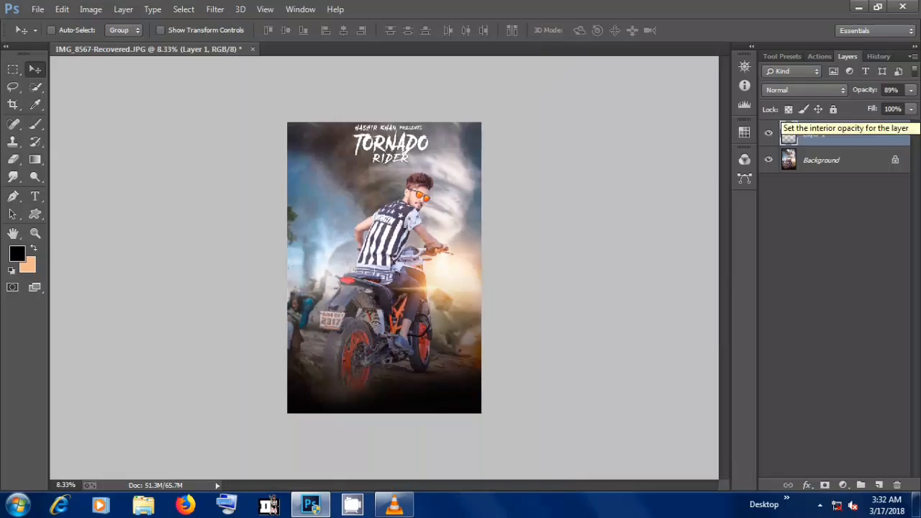
right_click(849, 134)
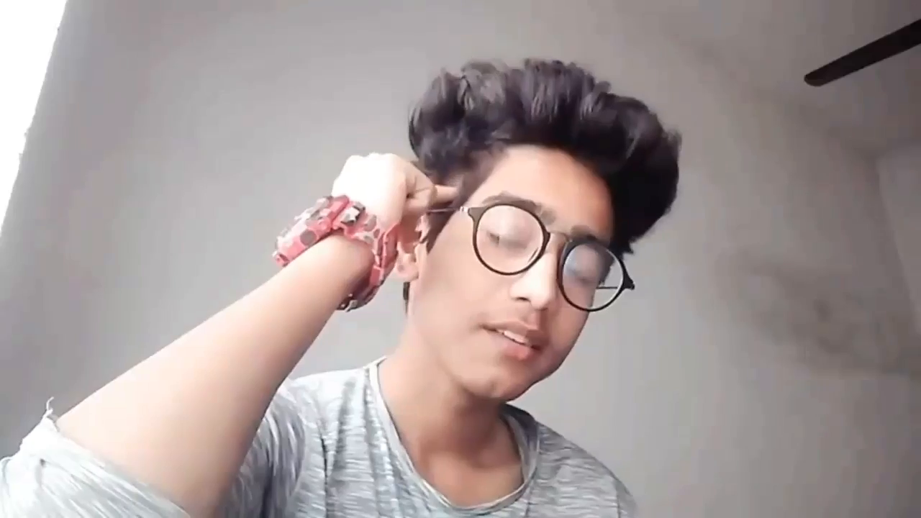